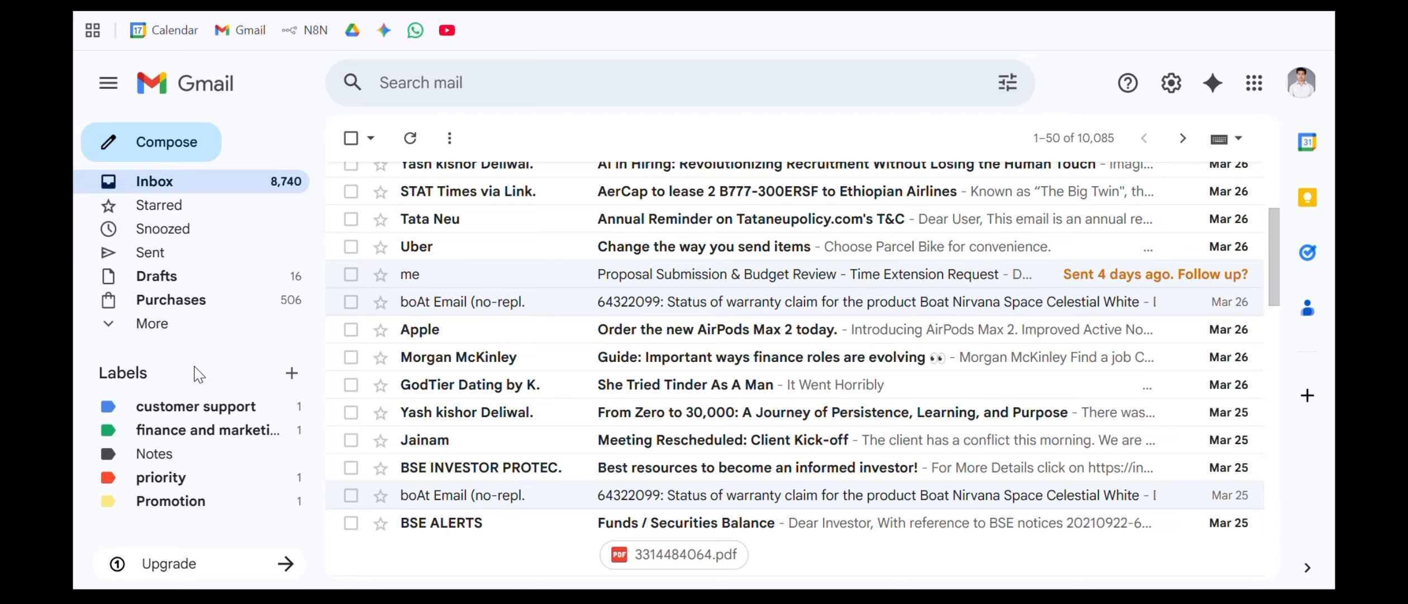
# - Look through the Gmail inbox and switch to n8n to view the Email classifier workflow
pyautogui.scroll(-3, 557, 342)
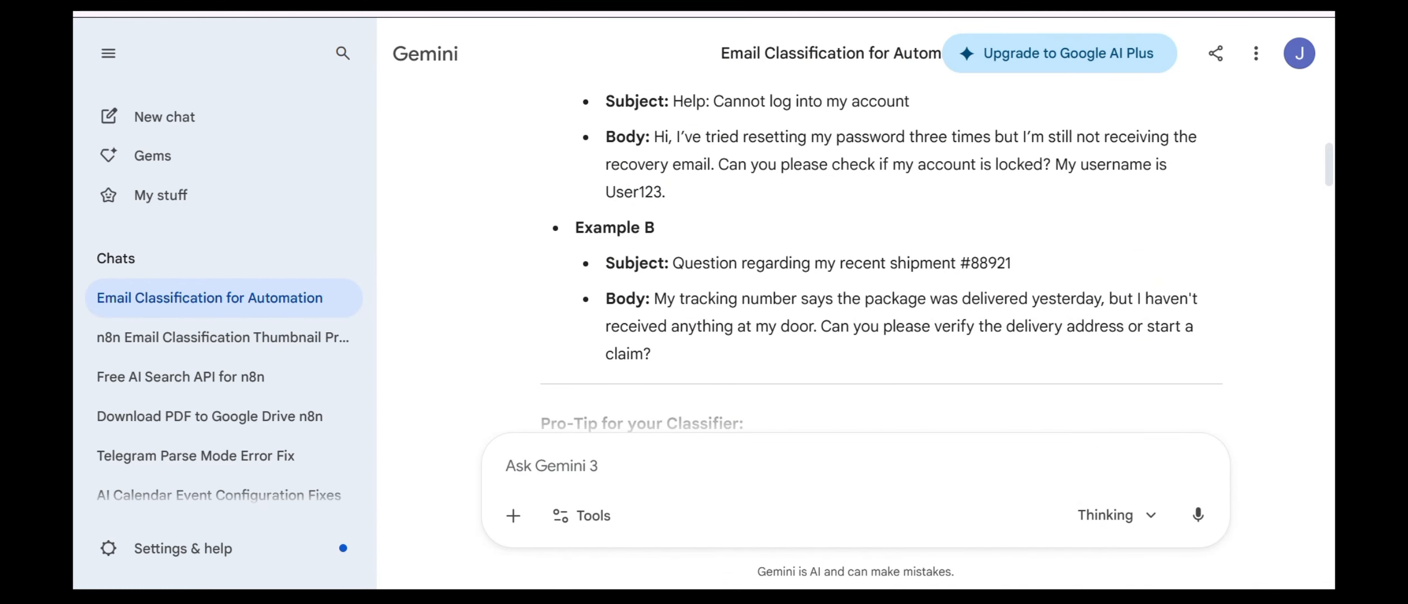
pyautogui.moveTo(747, 588)
pyautogui.click(773, 511)
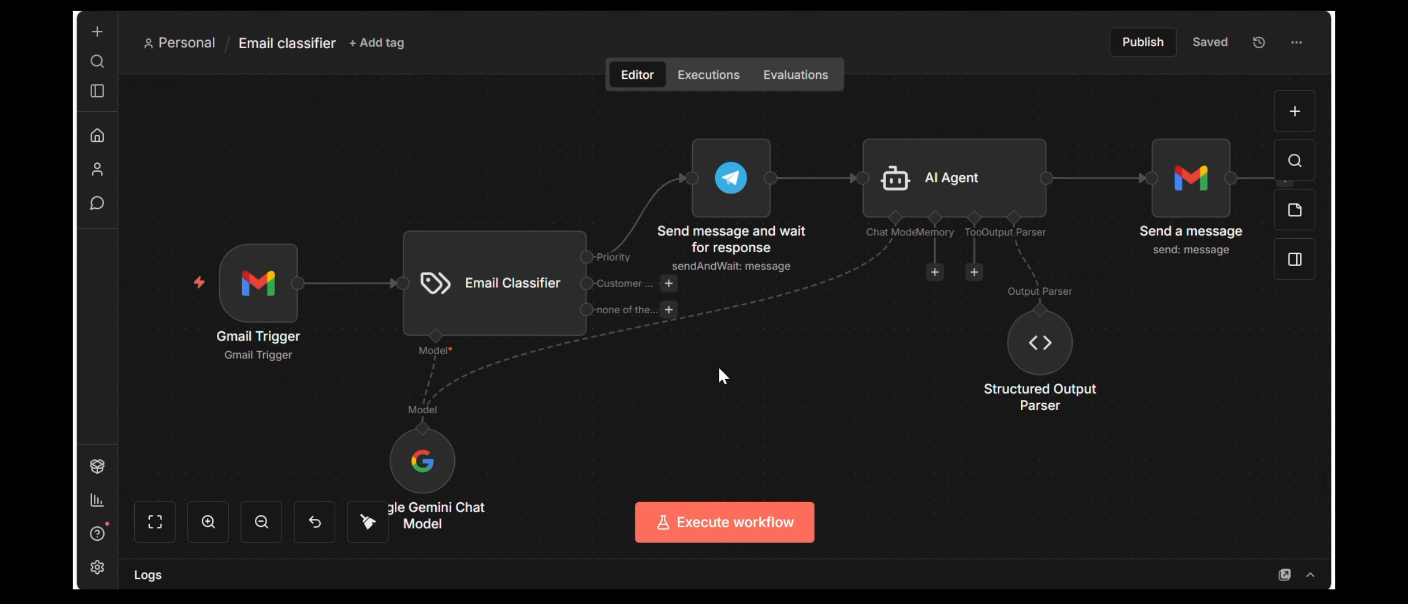
pyautogui.moveTo(260, 296)
pyautogui.moveTo(880, 597)
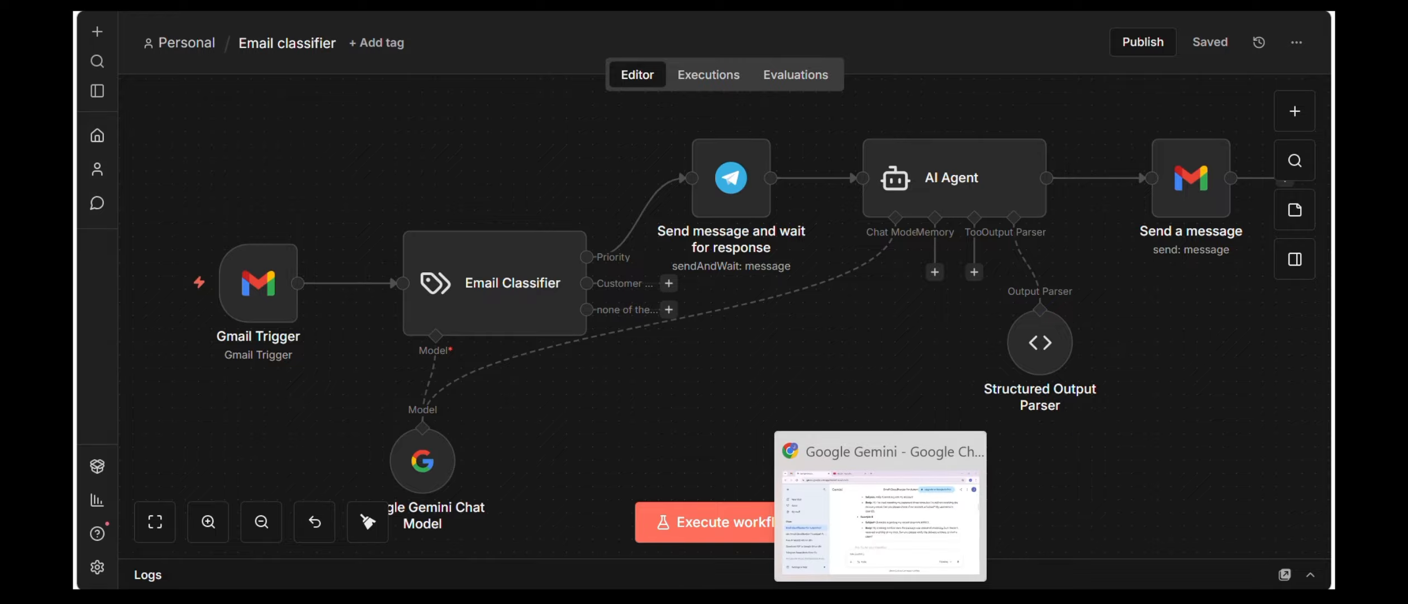
# - Switch to the Gemini chat and copy the Example B subject "Meeting Rescheduled: Client Kick-off" from above the Finance & Marketing section
pyautogui.click(880, 503)
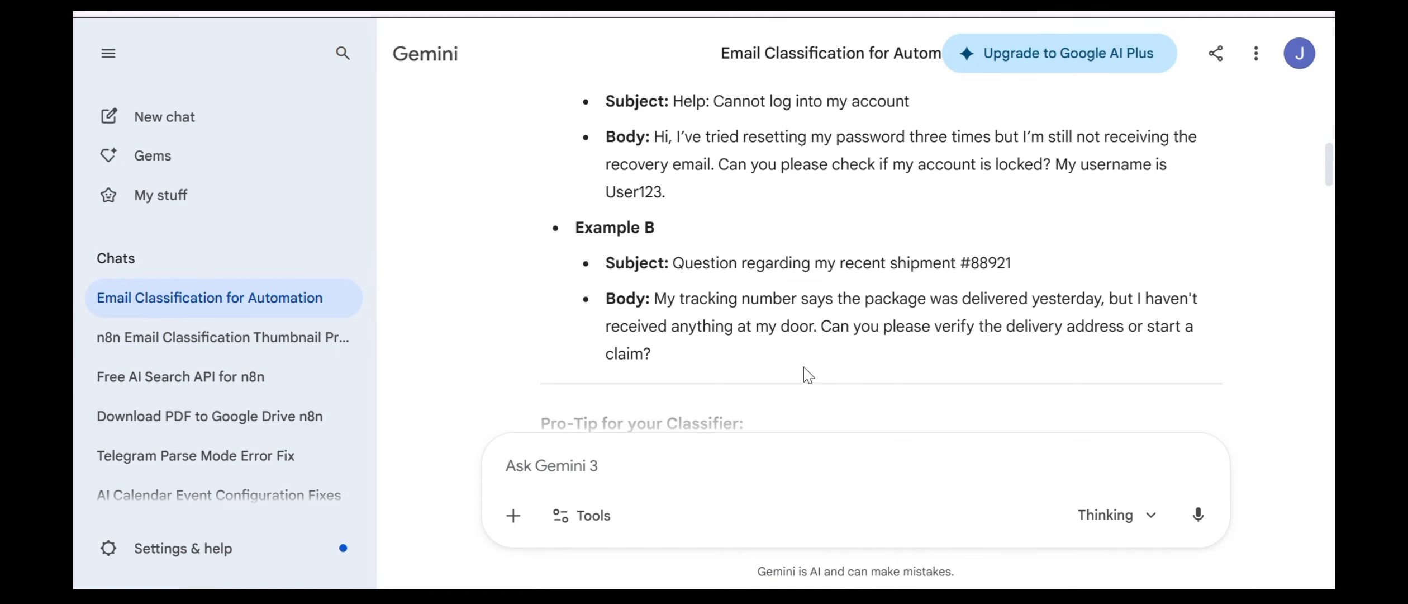
pyautogui.scroll(8, 760, 352)
pyautogui.scroll(15, 764, 331)
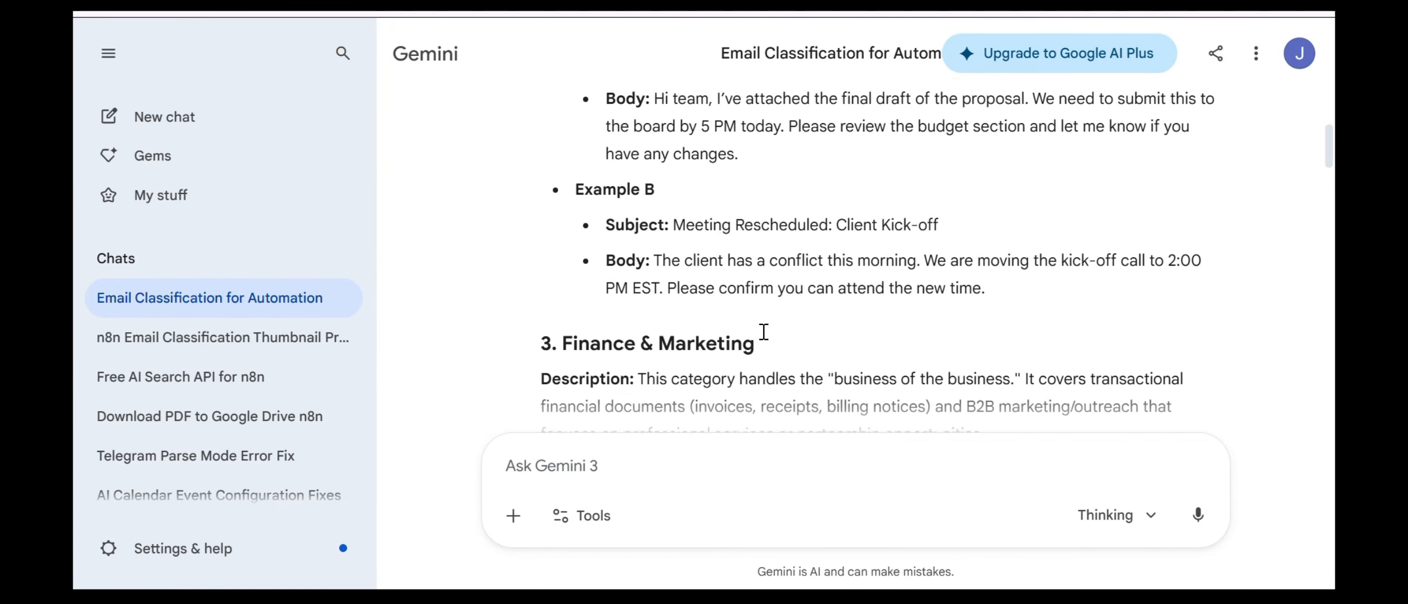
pyautogui.scroll(-8, 763, 332)
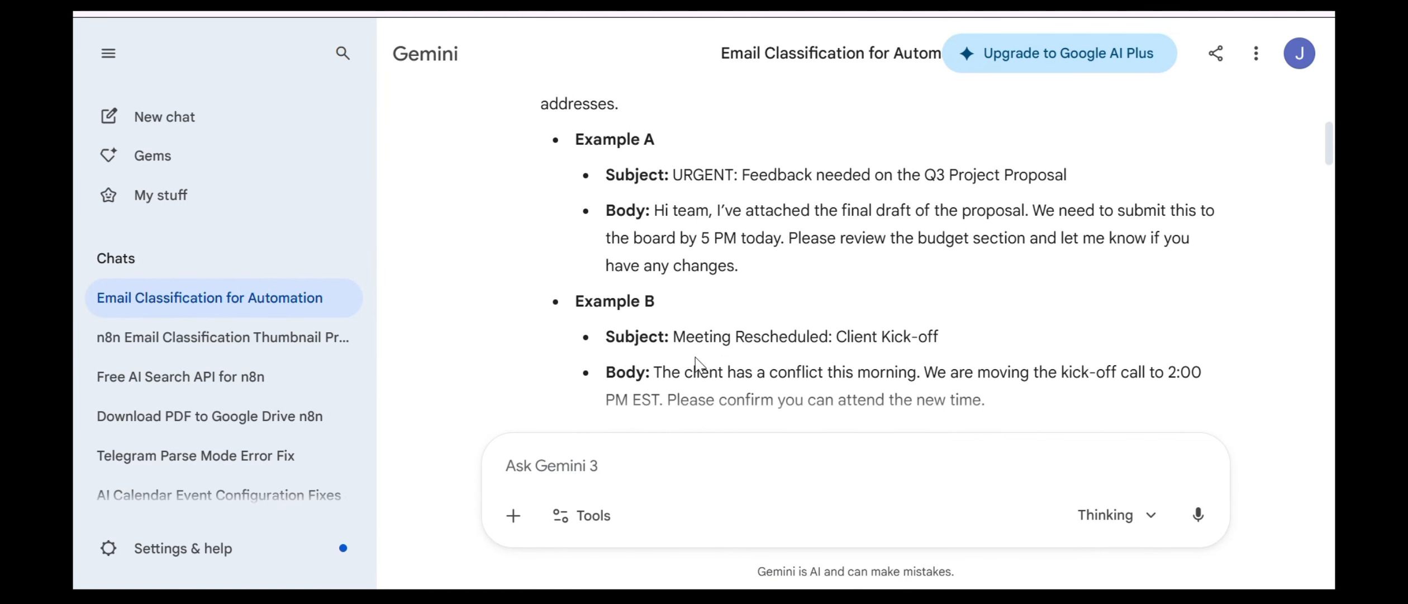
pyautogui.moveTo(940, 140); pyautogui.dragTo(837, 140)
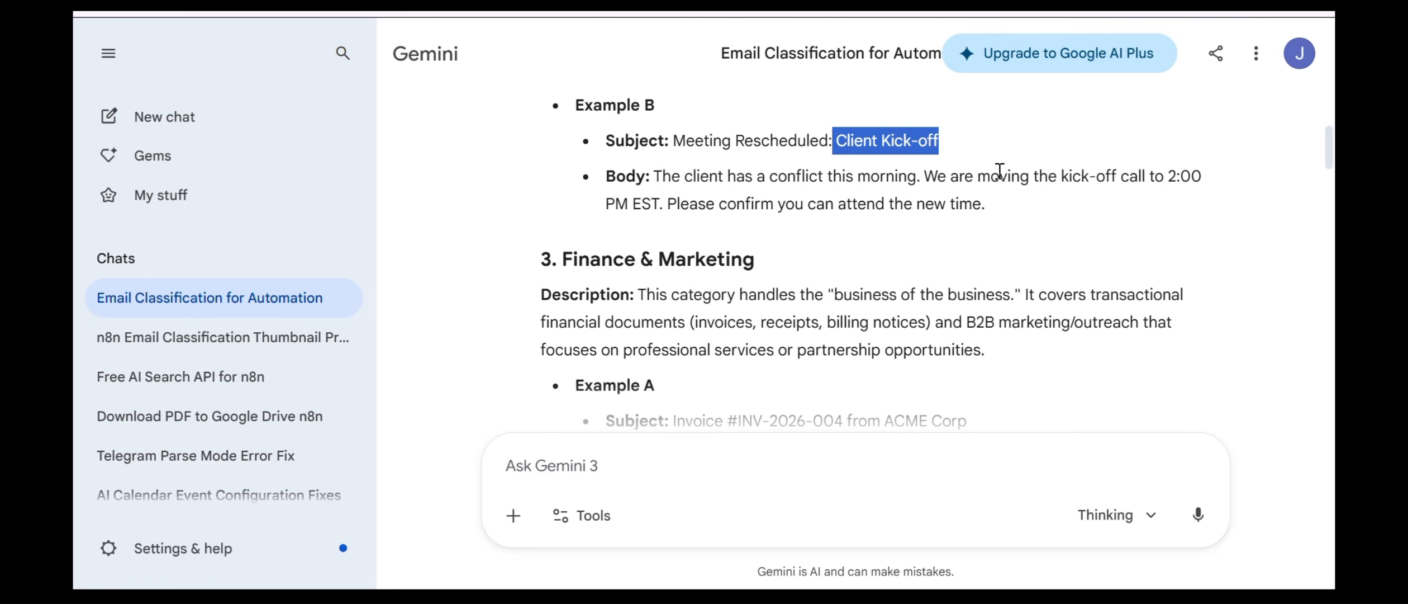
pyautogui.scroll(8, 559, 230)
pyautogui.scroll(-5, 599, 212)
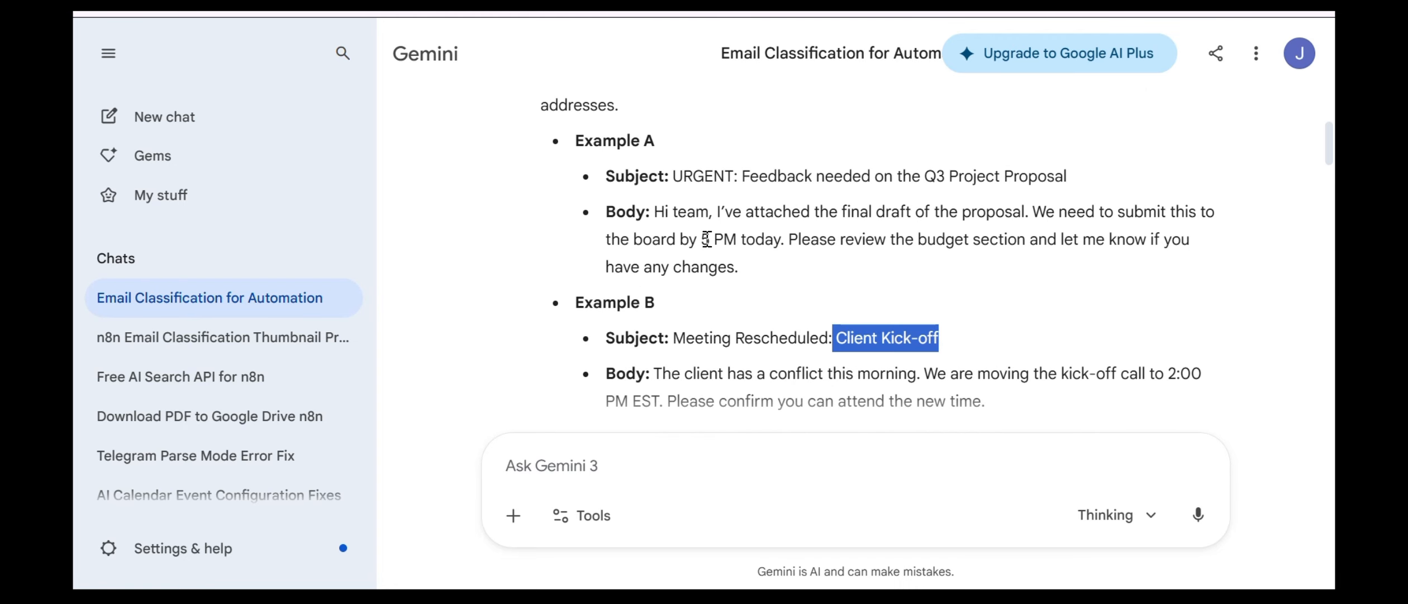
pyautogui.moveTo(975, 241); pyautogui.dragTo(767, 246)
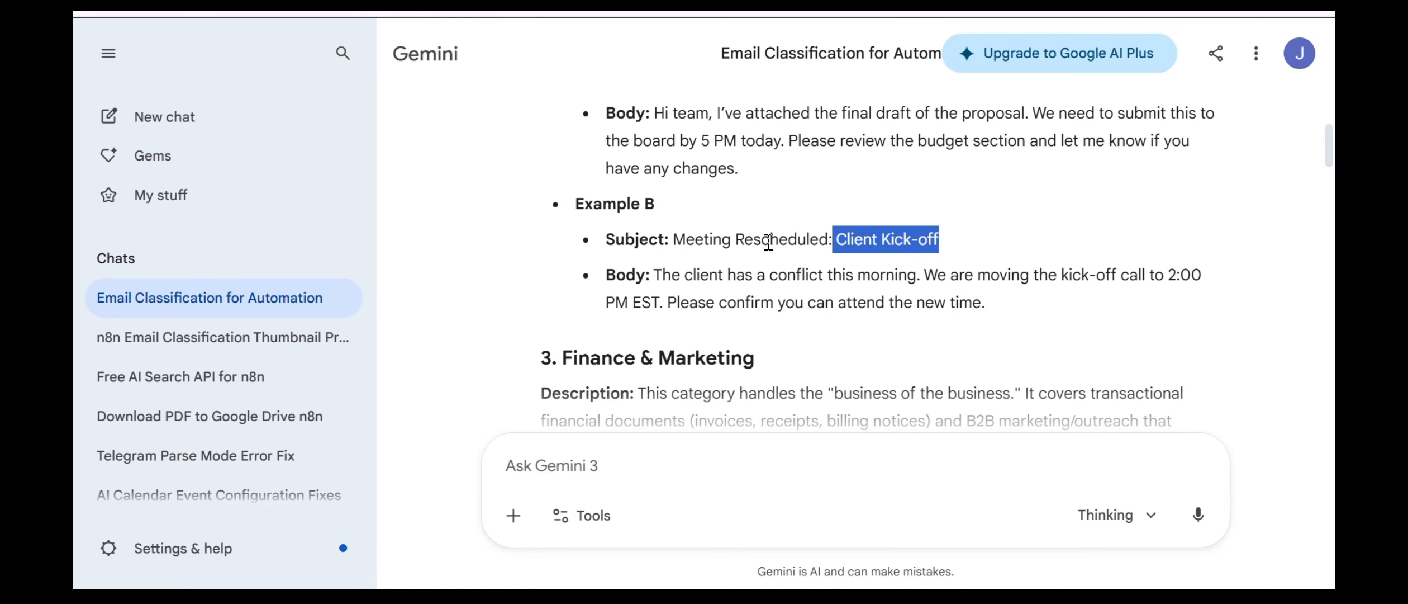
pyautogui.click(944, 248)
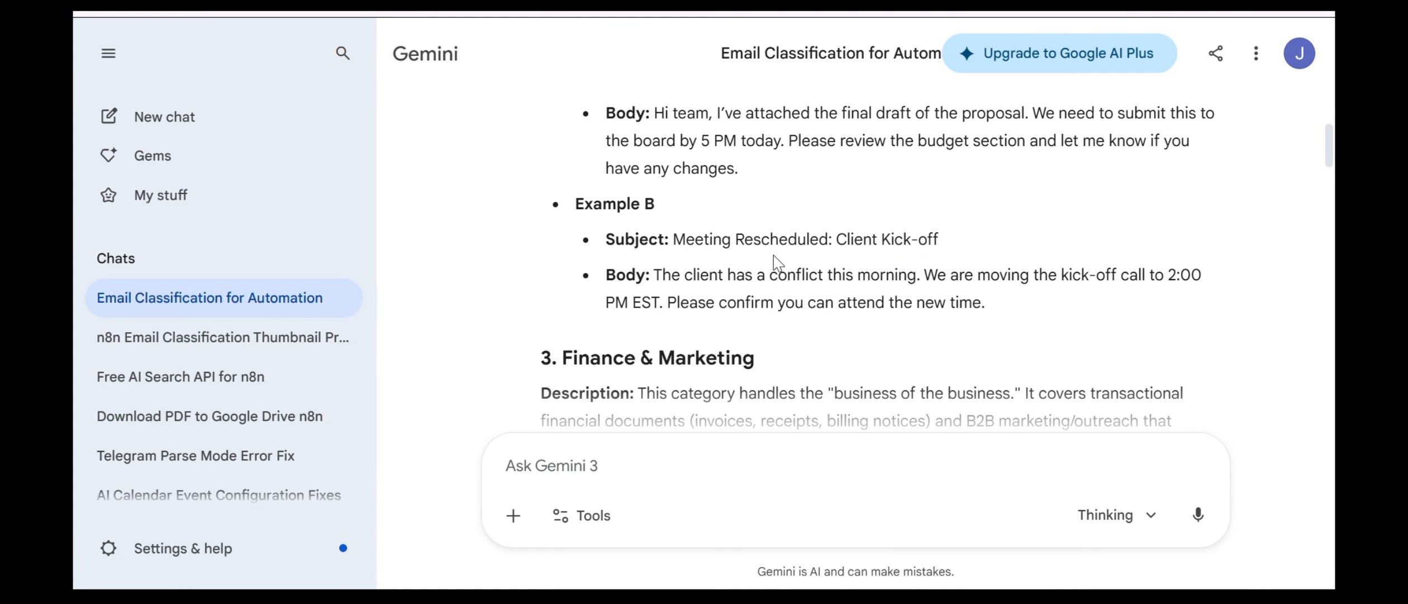
pyautogui.keyDown('shift'); pyautogui.click(674, 242); pyautogui.keyUp('shift')
pyautogui.hotkey('ctrl', 'c')
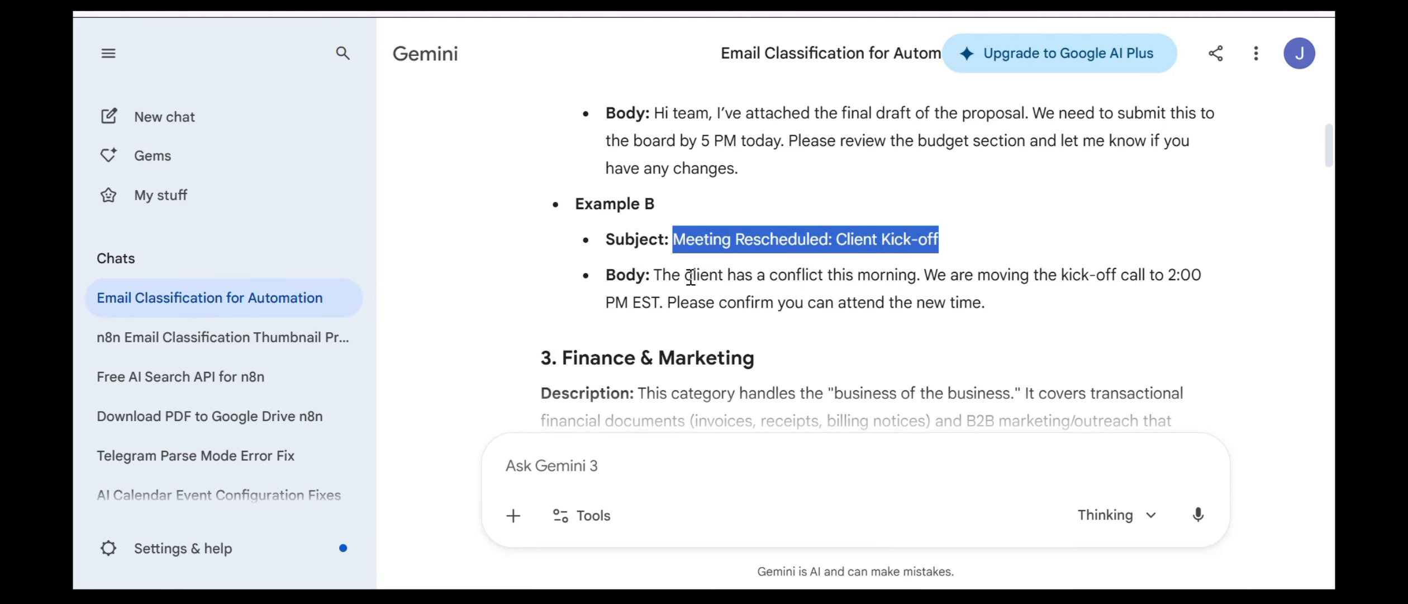
# - Switch to Gmail and start a new message to the suggested contact with the subject "Meeting Rescheduled: Client Kick-off"
pyautogui.click(228, 12)
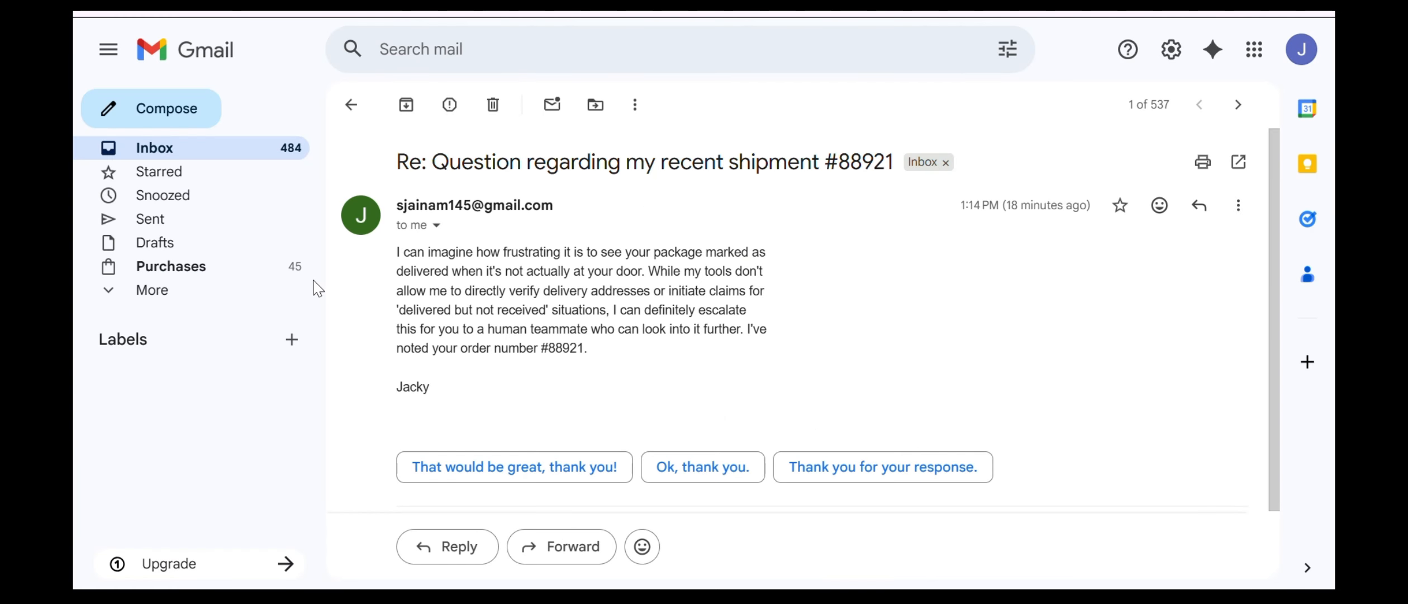
pyautogui.click(168, 116)
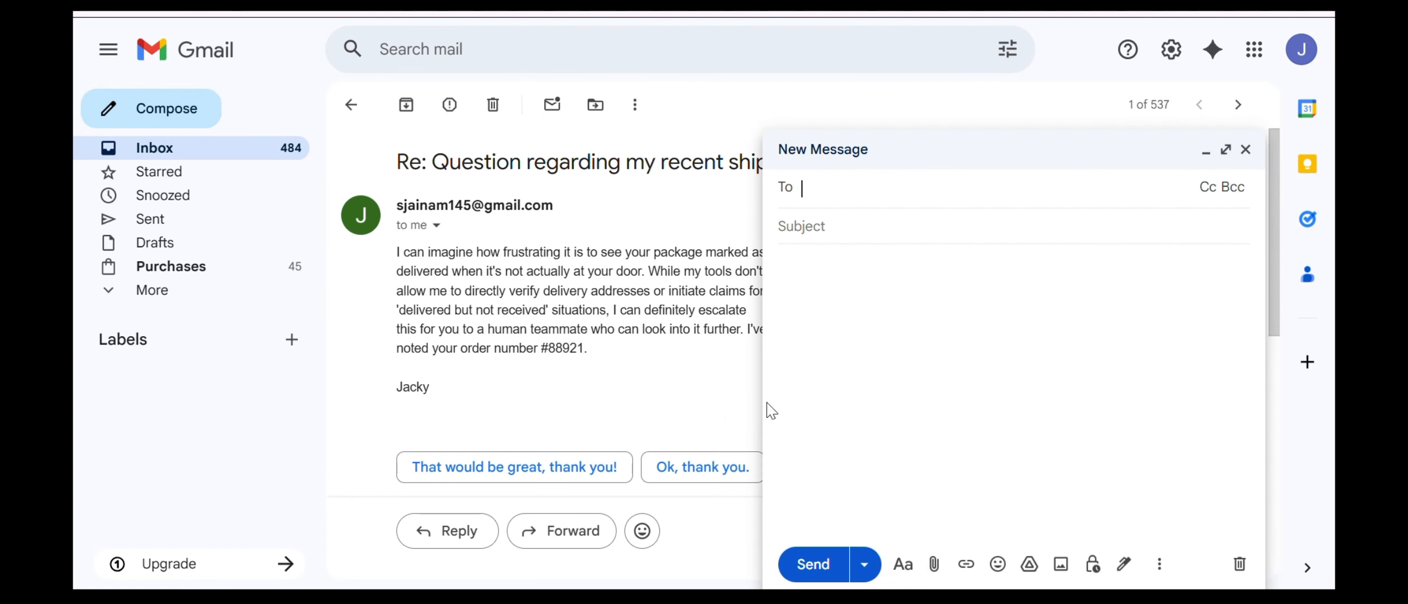
pyautogui.write('sj')
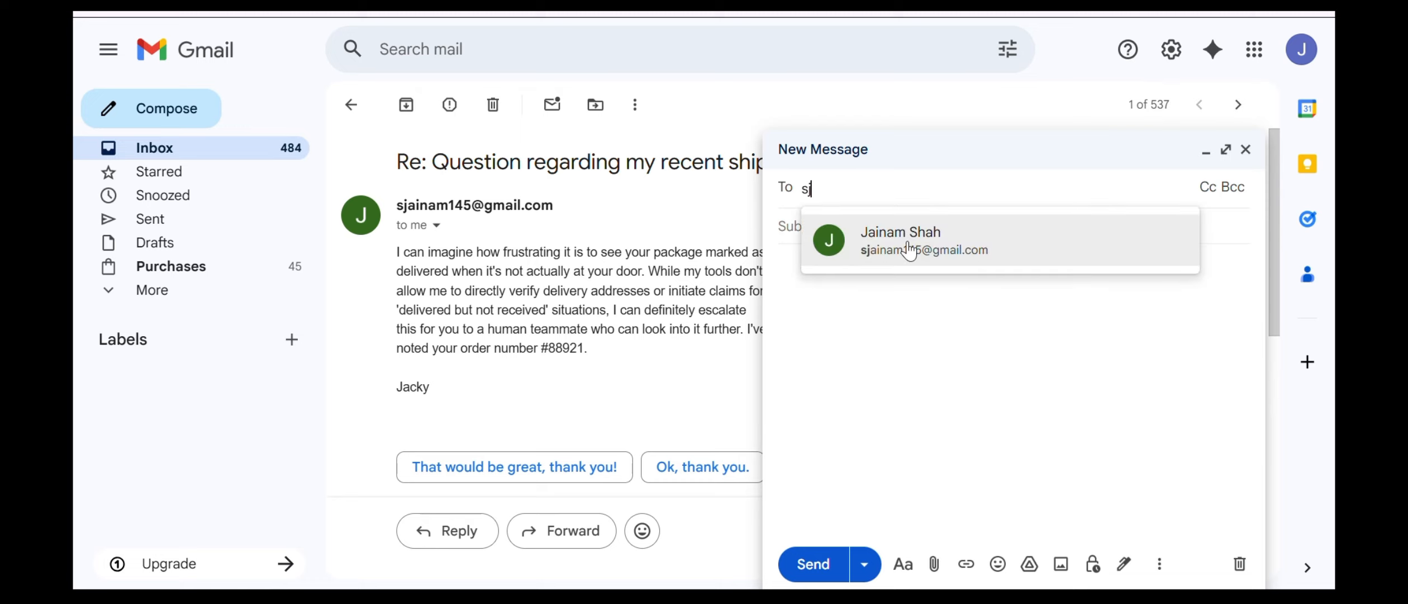
pyautogui.click(909, 250)
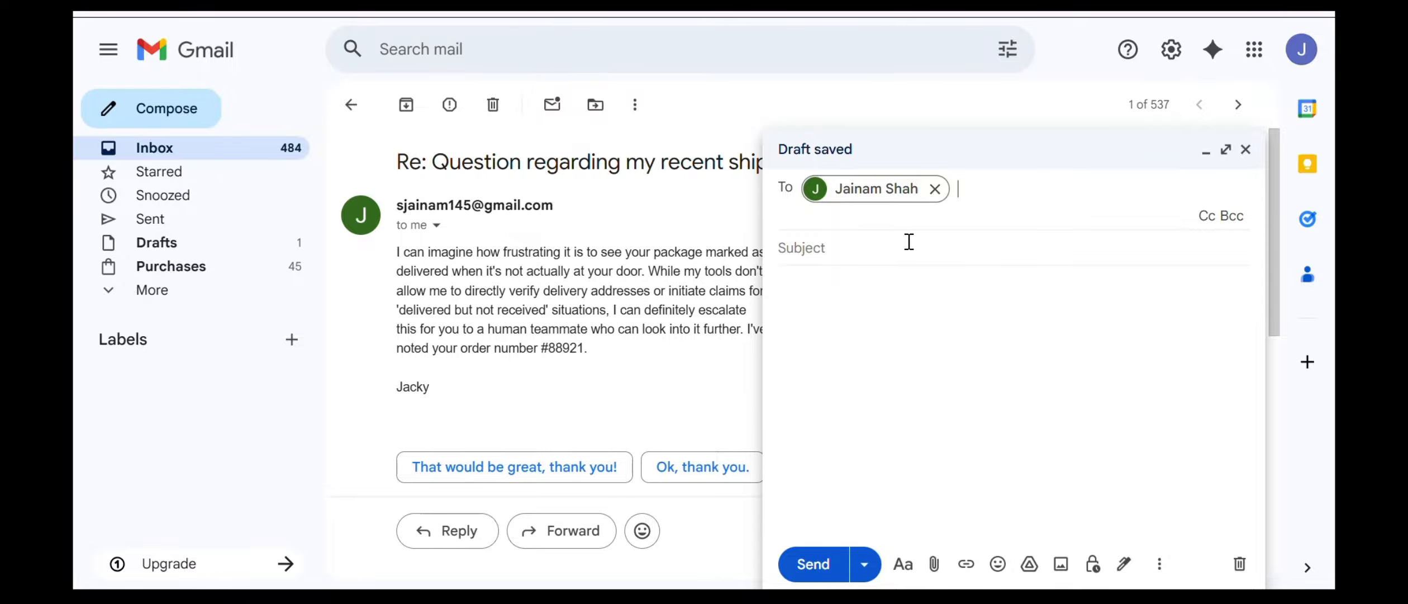
pyautogui.click(887, 248)
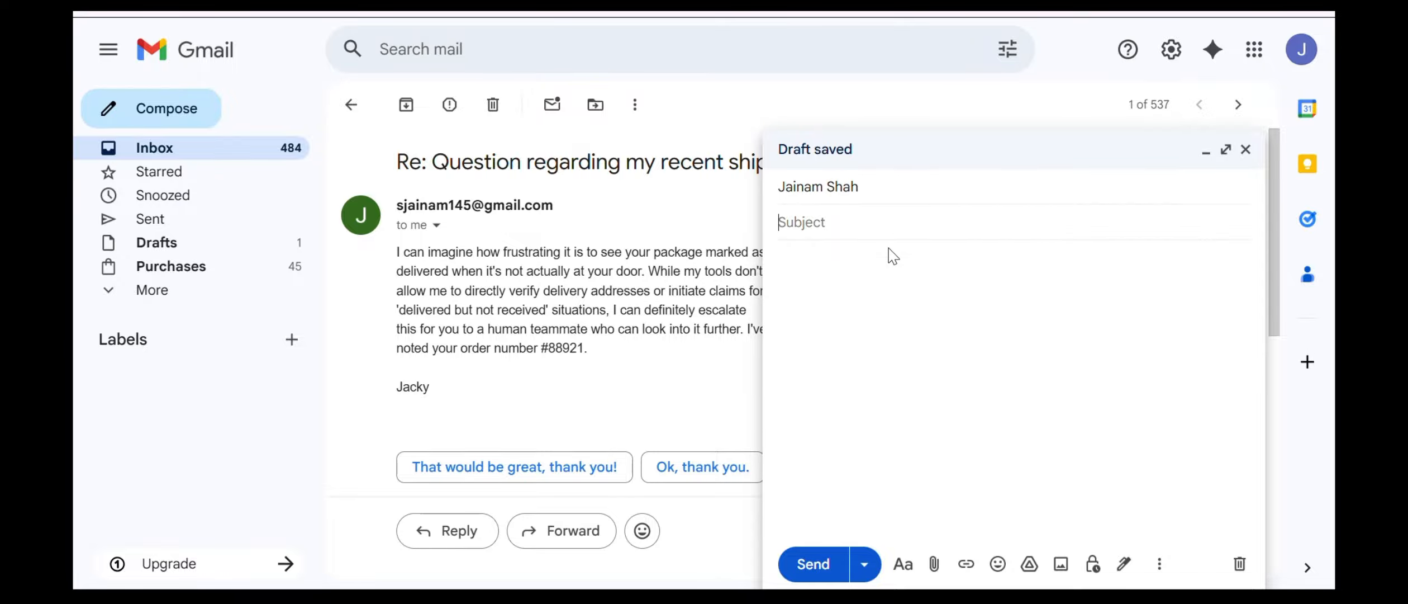
pyautogui.hotkey('ctrl', 'v')
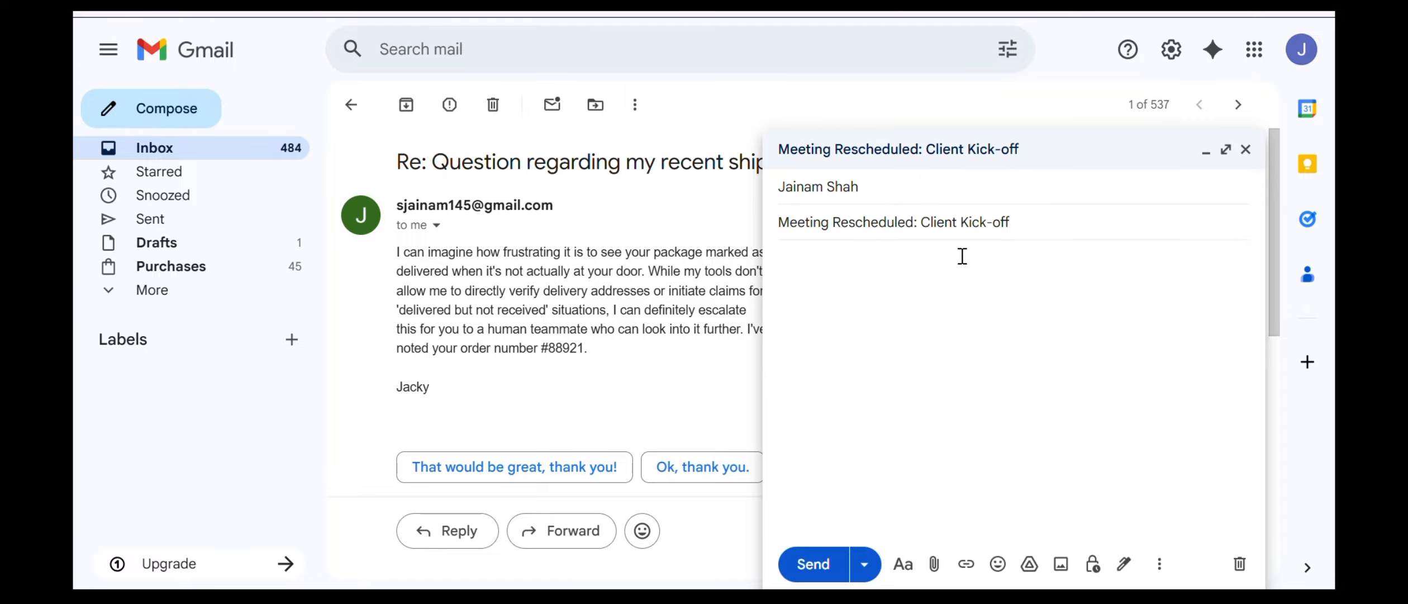
# - Copy the Example B body text from the Gemini chat into the message body and send the email
pyautogui.click(950, 280)
pyautogui.hotkey('alt', 'Tab')
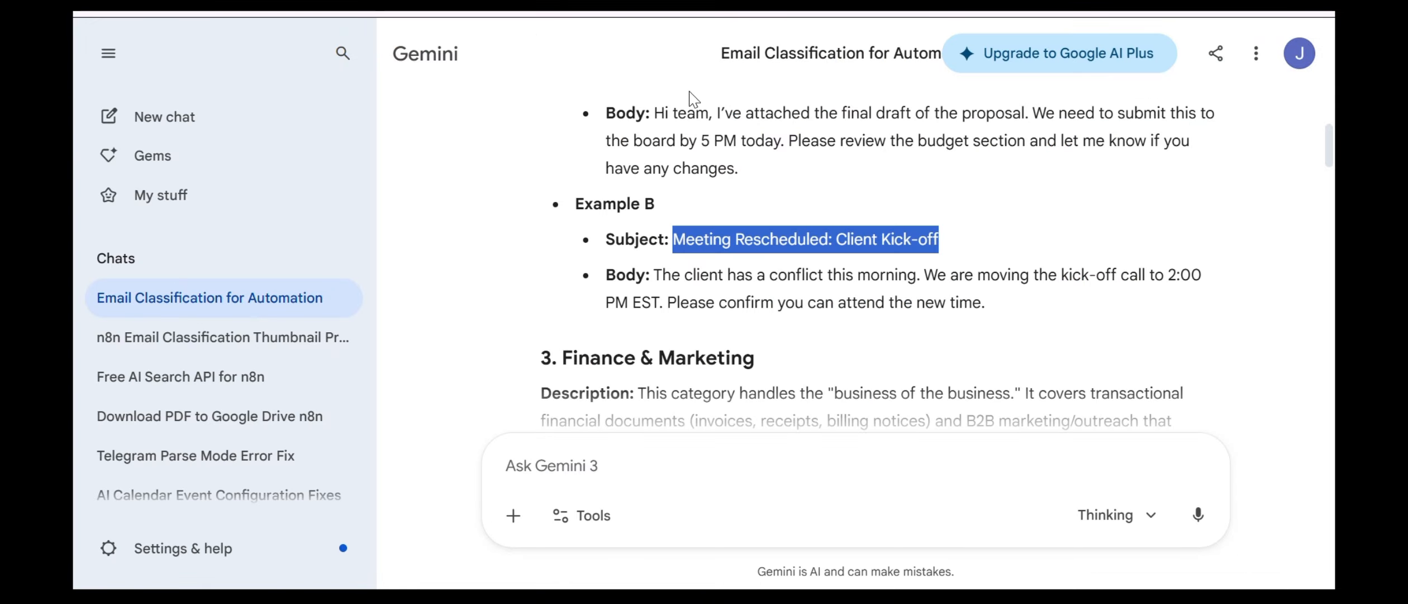
pyautogui.moveTo(998, 307); pyautogui.dragTo(652, 278)
pyautogui.hotkey('ctrl', 'c')
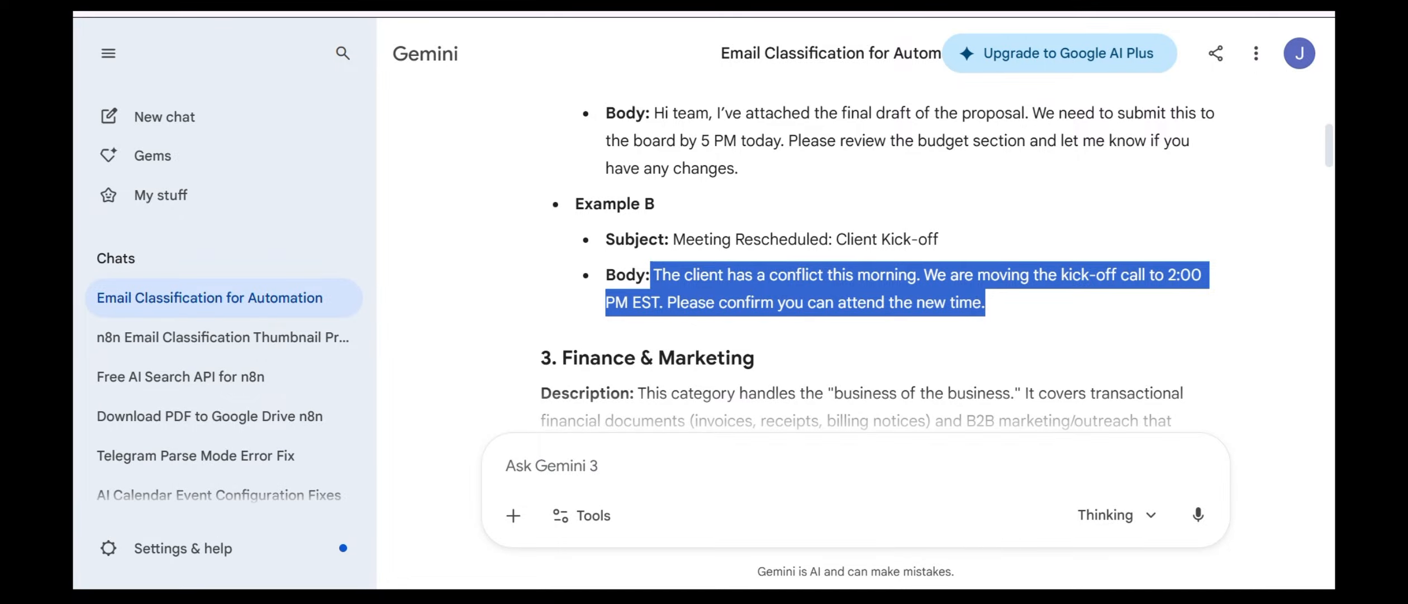
pyautogui.hotkey('alt', 'Tab')
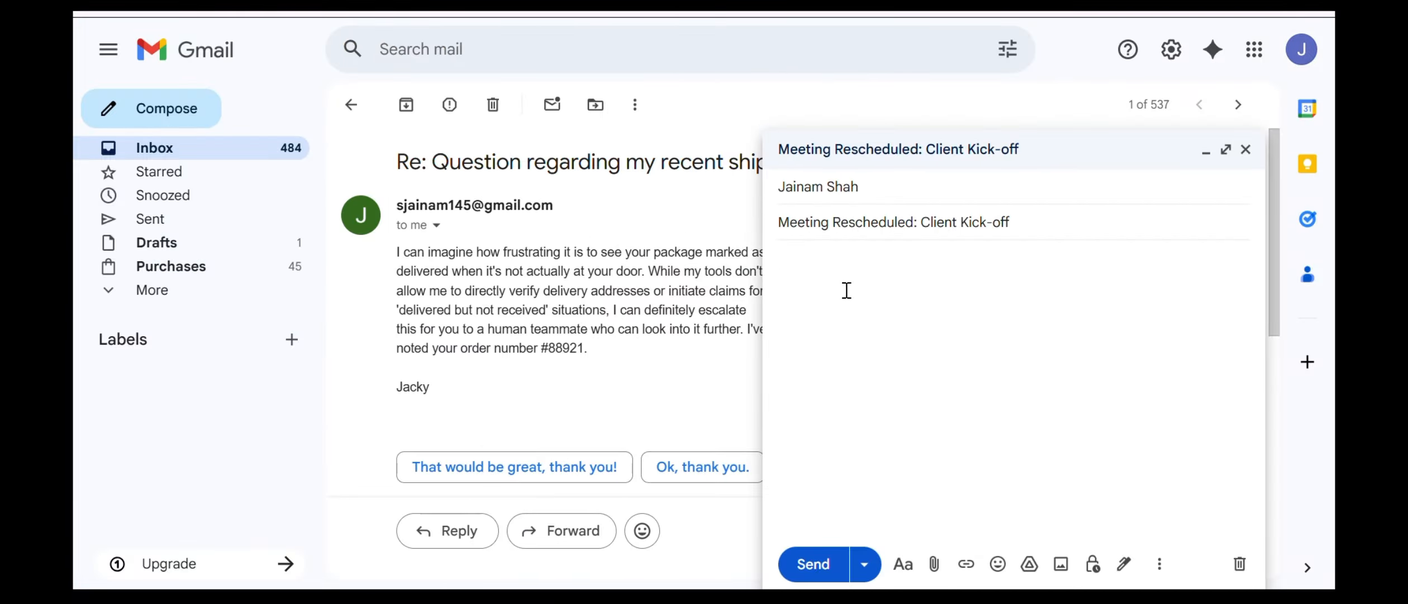
pyautogui.hotkey('ctrl', 'v')
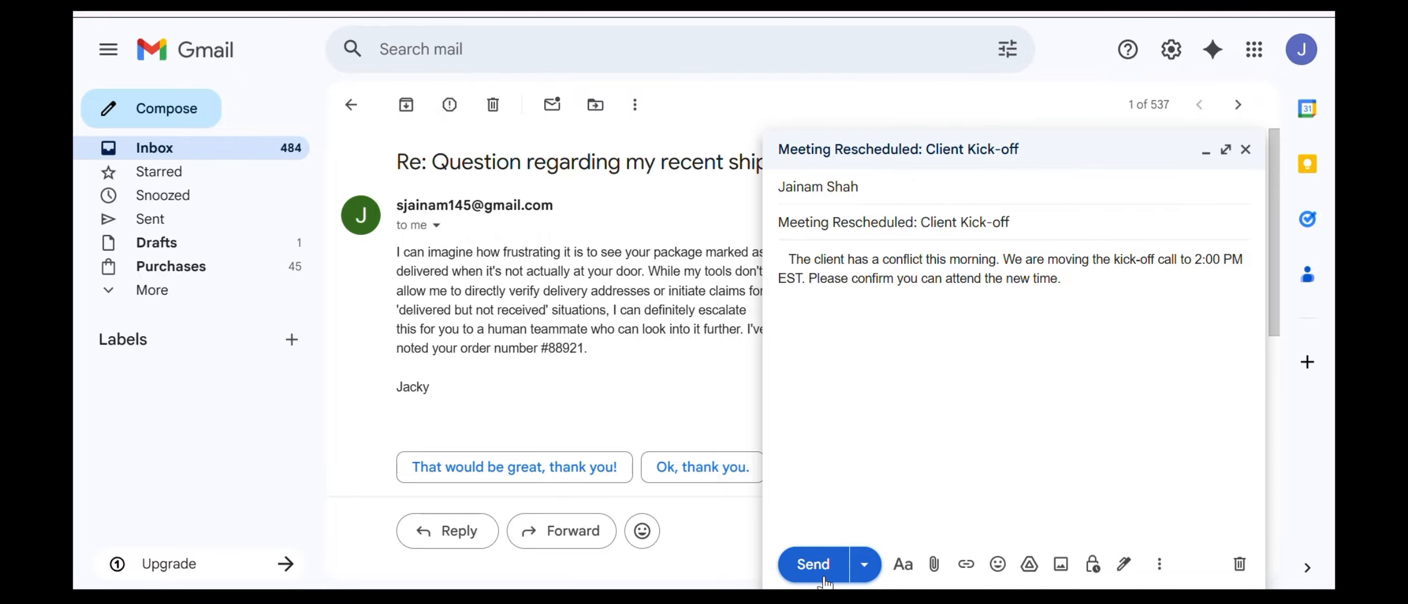
pyautogui.click(814, 563)
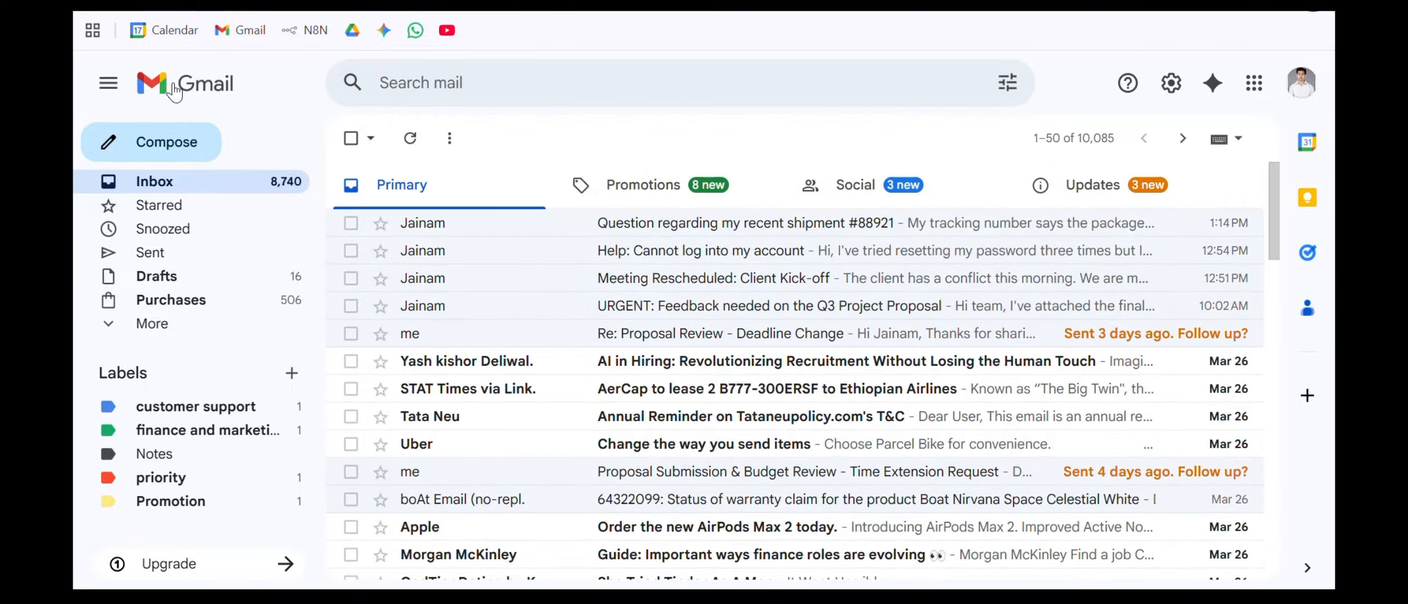
# - Switch to the recipient's Gmail account, refresh the inbox and open the new "Meeting Rescheduled: Client Kick-off" email
pyautogui.click(171, 10)
pyautogui.press('F5')
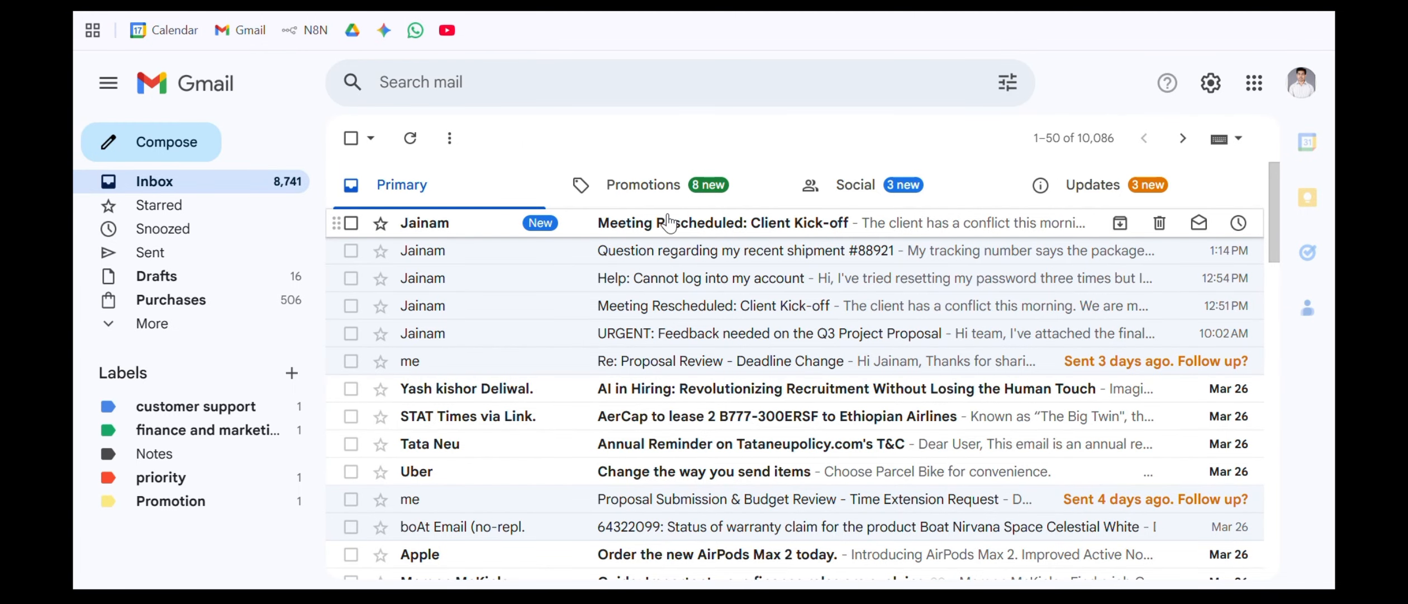
pyautogui.click(679, 221)
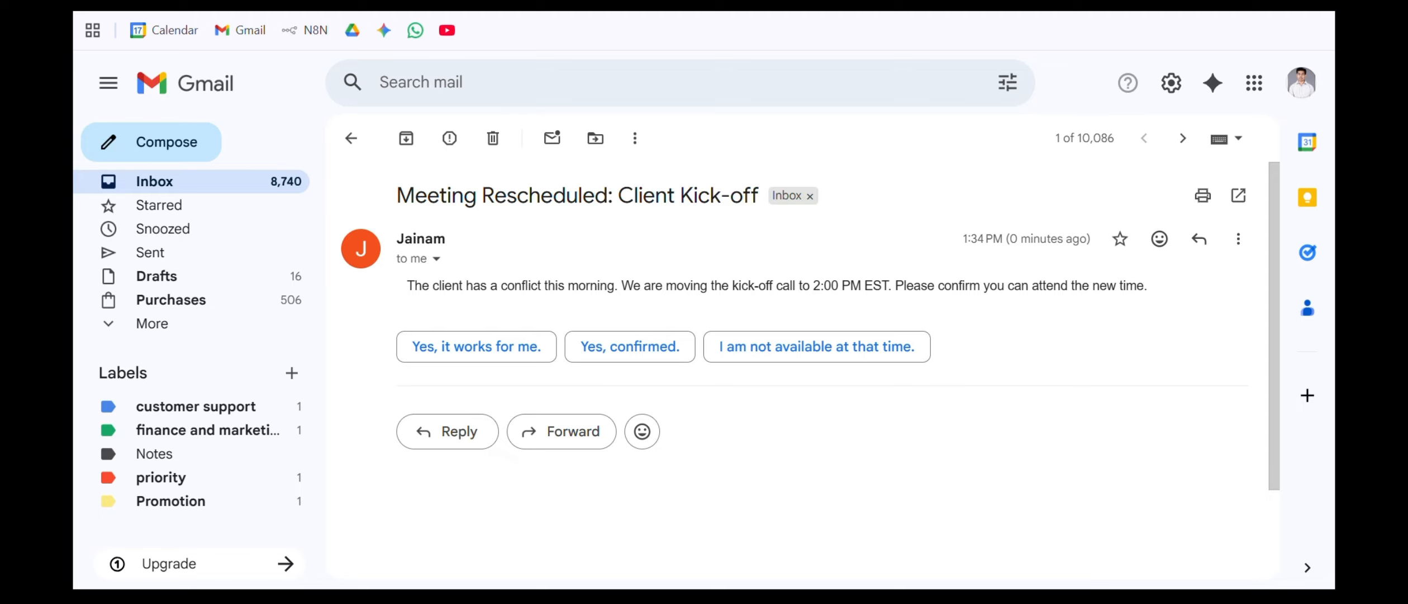
# - Switch to n8n and execute the Email classifier workflow from its Gmail Trigger
pyautogui.moveTo(881, 599)
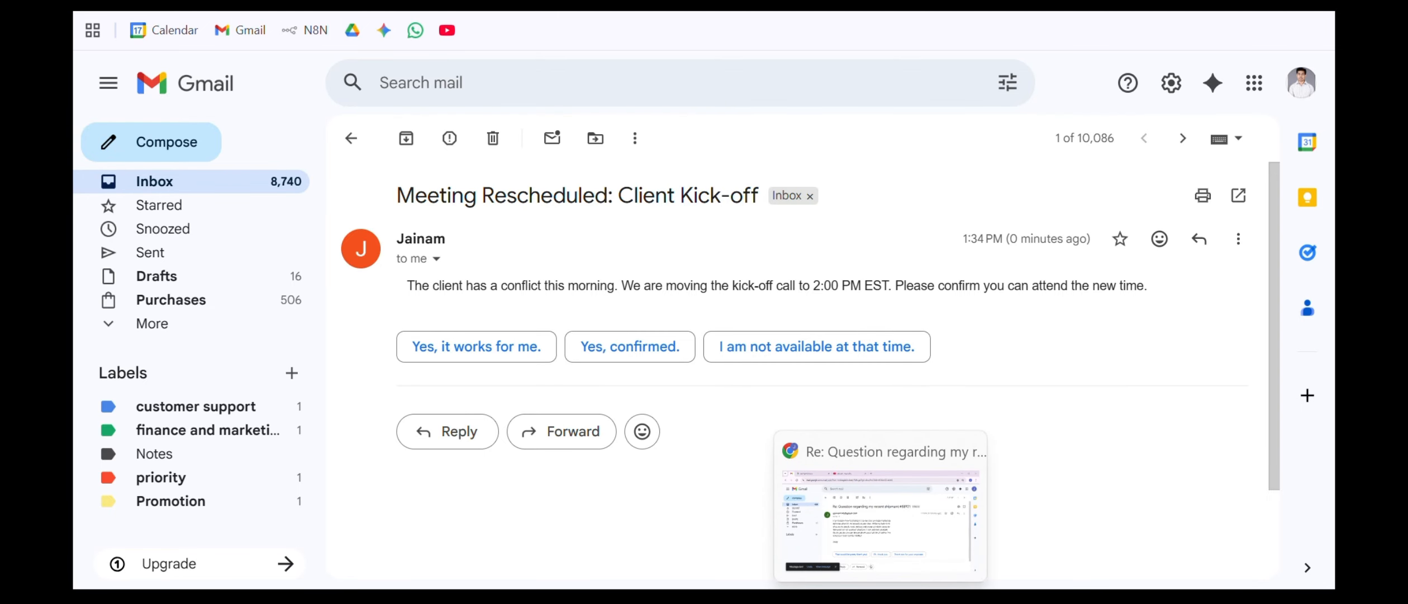
pyautogui.click(754, 559)
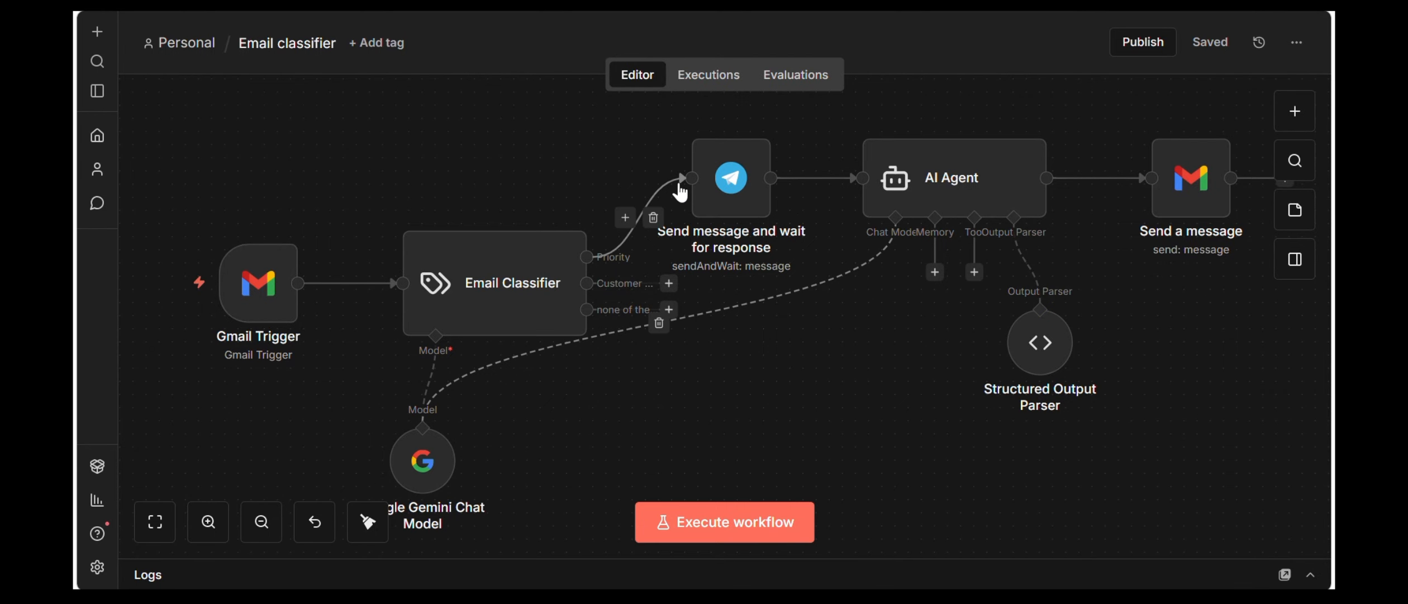
pyautogui.click(190, 302)
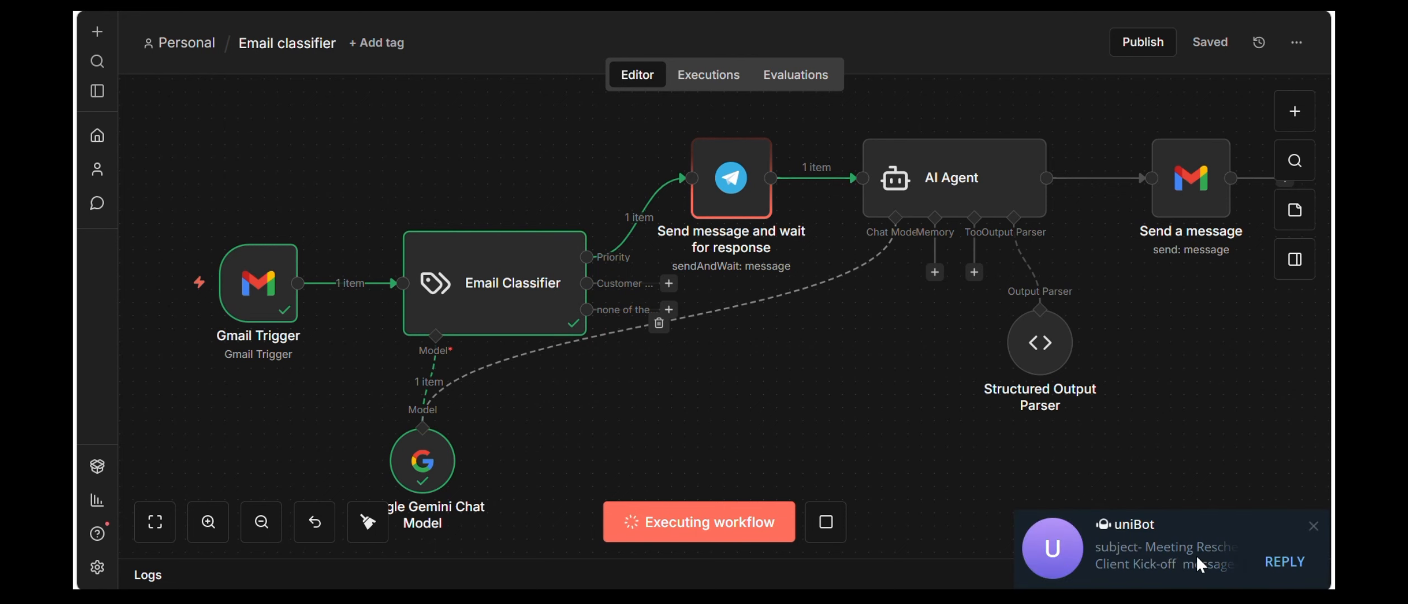
# - Open the new uniBot message in Telegram, follow its Respond link and submit the response "ok fine it works"
pyautogui.click(1193, 555)
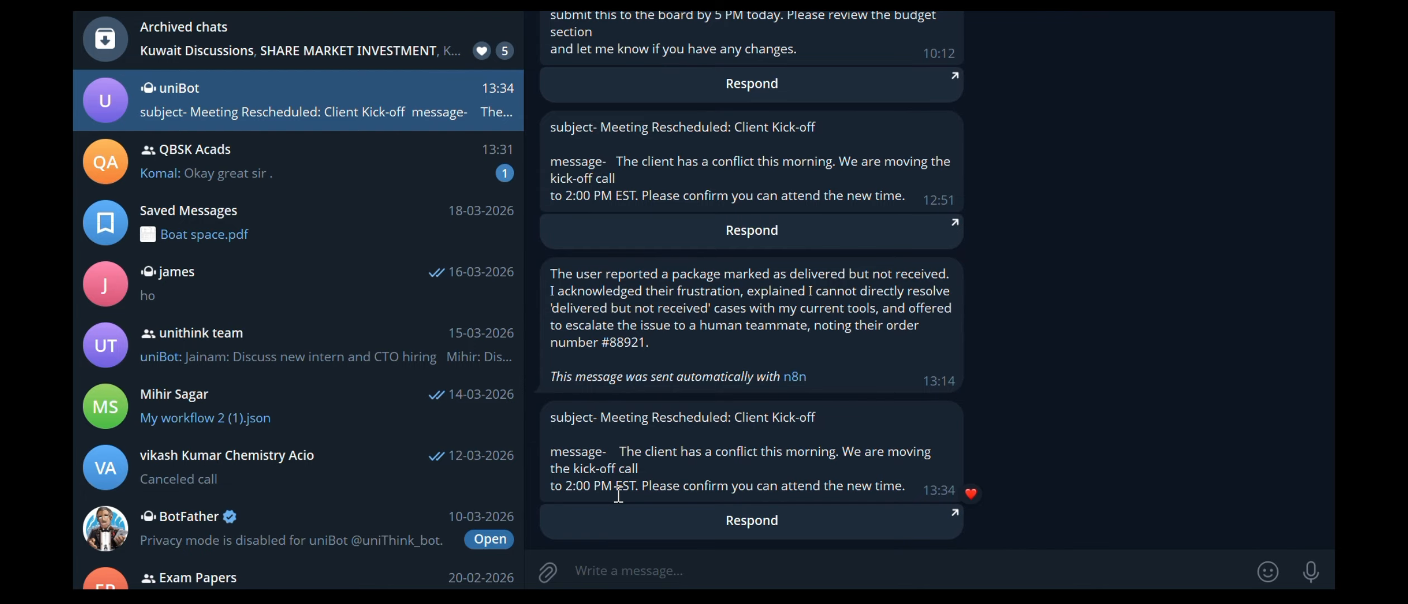
pyautogui.click(721, 520)
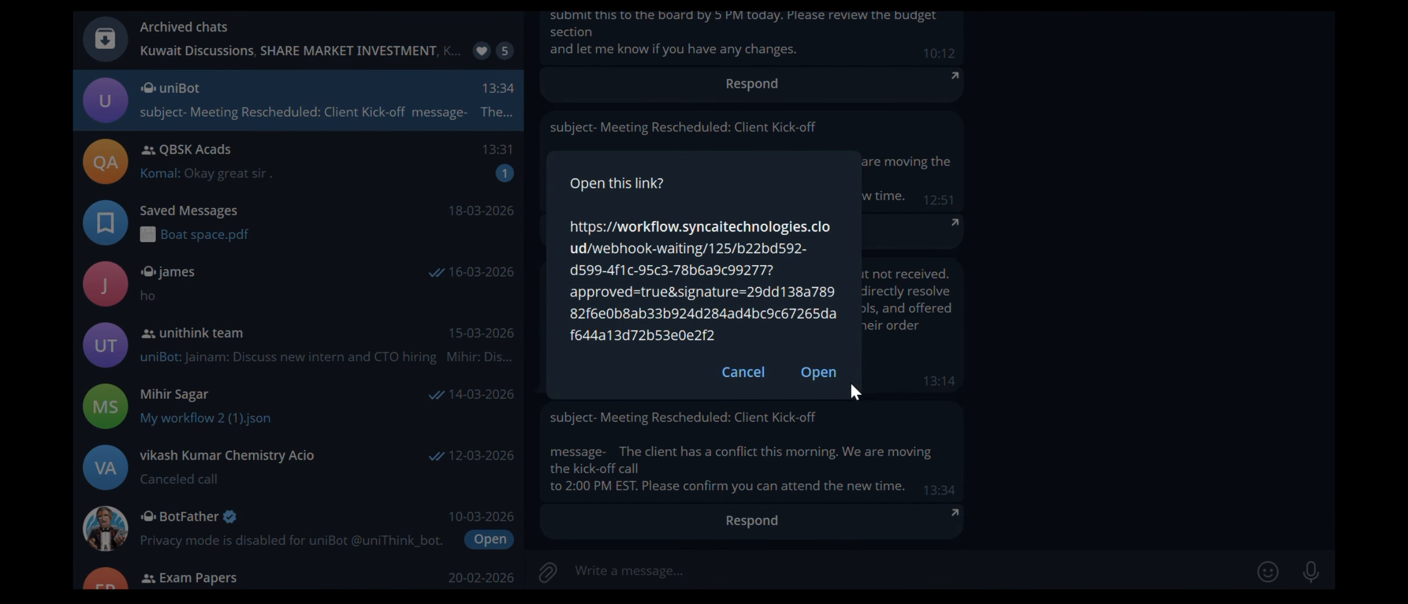
pyautogui.click(842, 380)
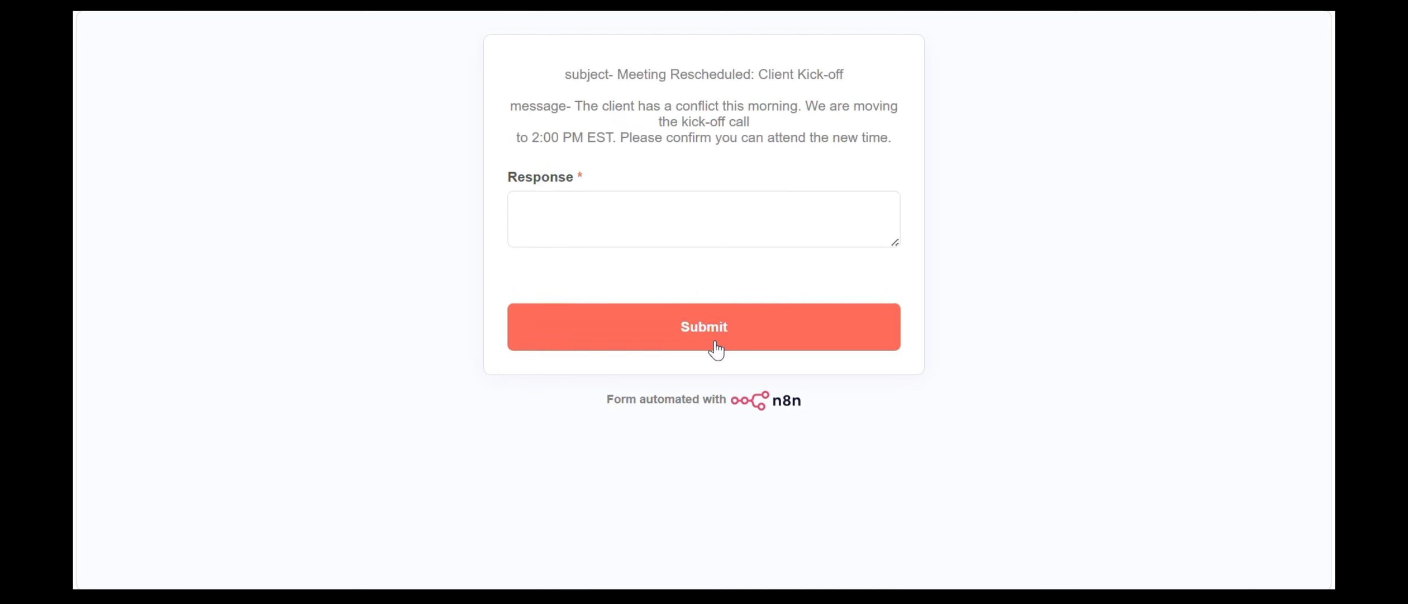
pyautogui.click(640, 229)
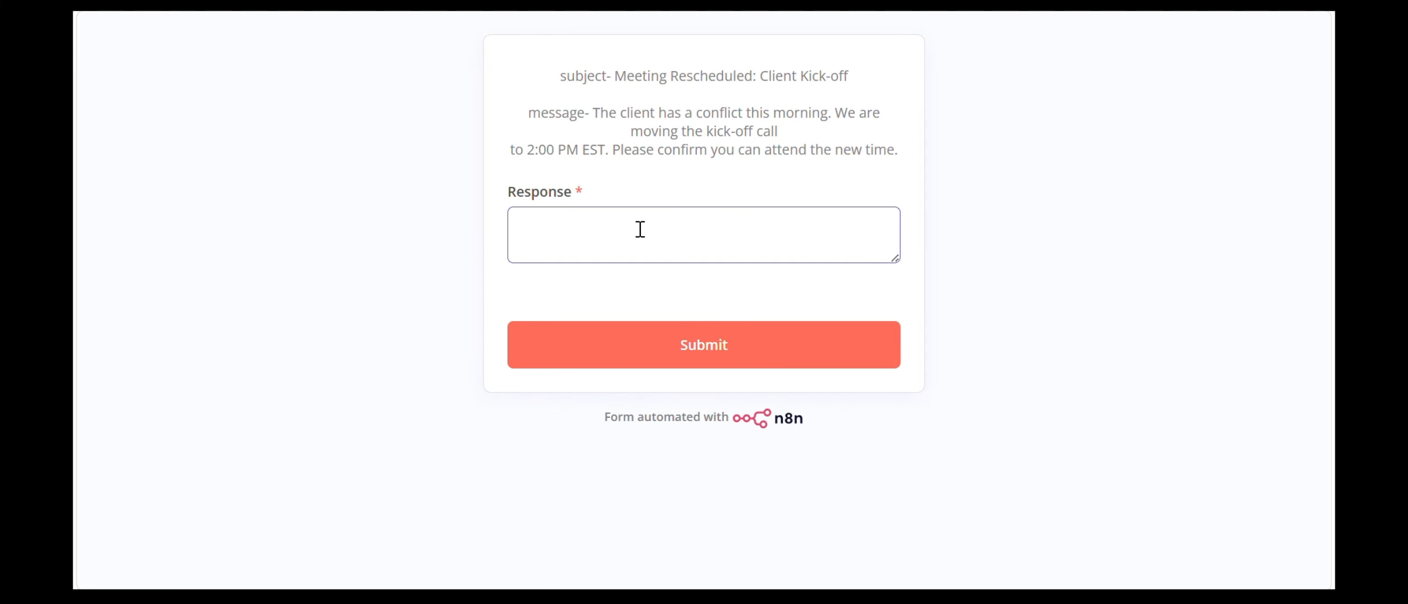
pyautogui.write('ok fin')
pyautogui.click(812, 344)
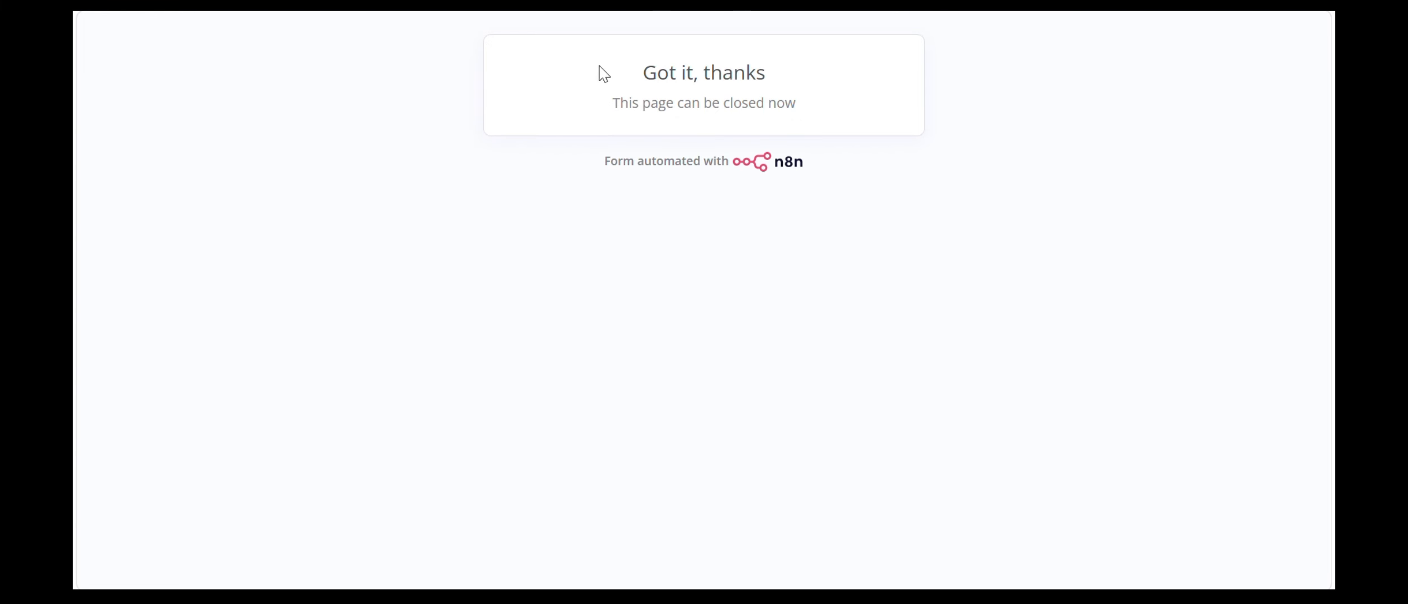
# - Switch back to the sending Gmail account and show its inbox to check for the automated reply
pyautogui.hotkey('alt', 'Tab')
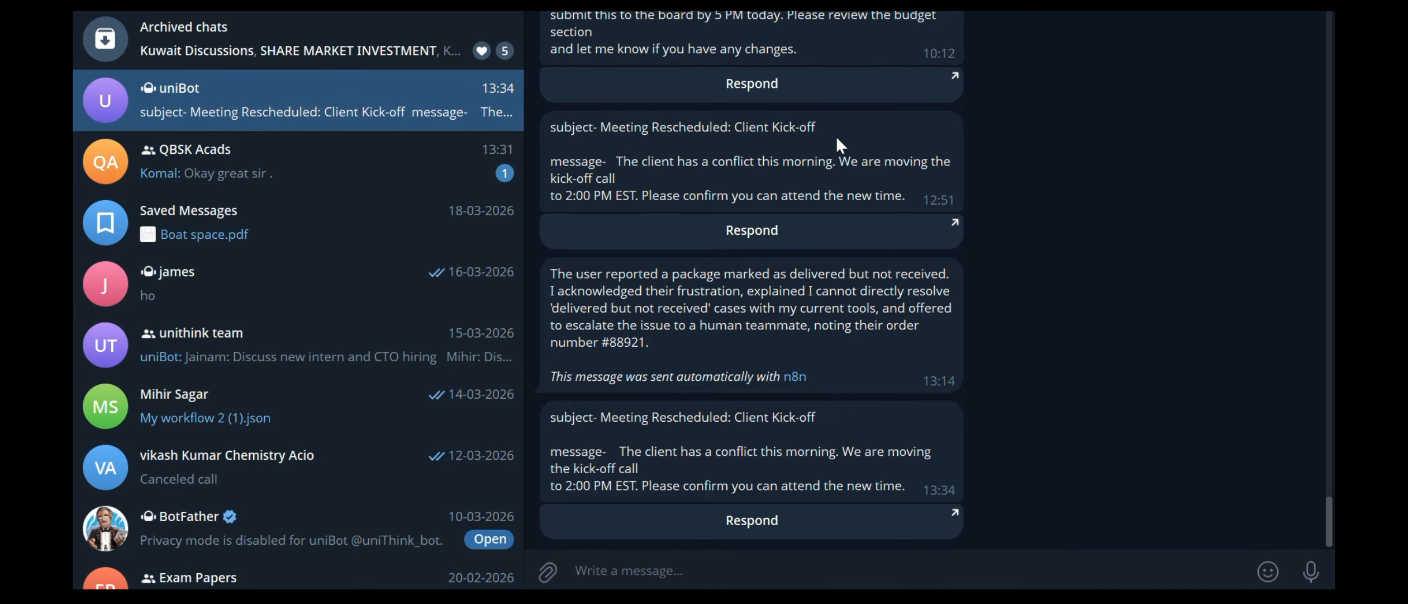
pyautogui.hotkey('alt', 'Tab')
pyautogui.press('Tab')
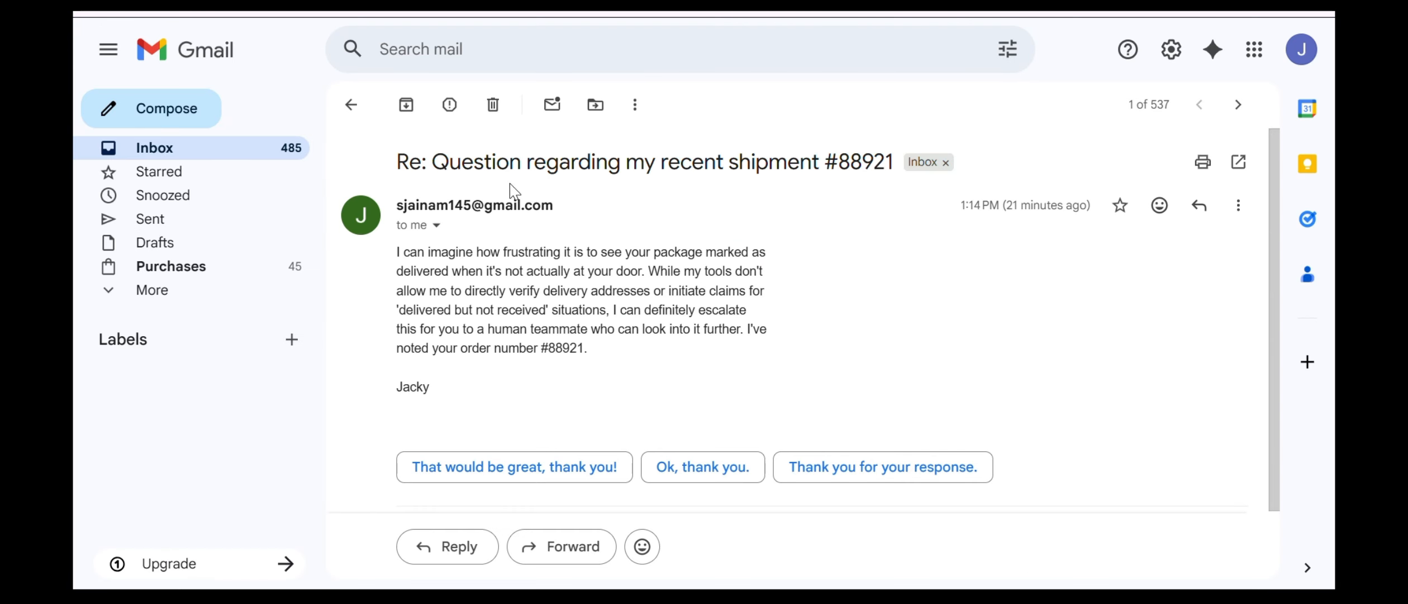
pyautogui.click(209, 149)
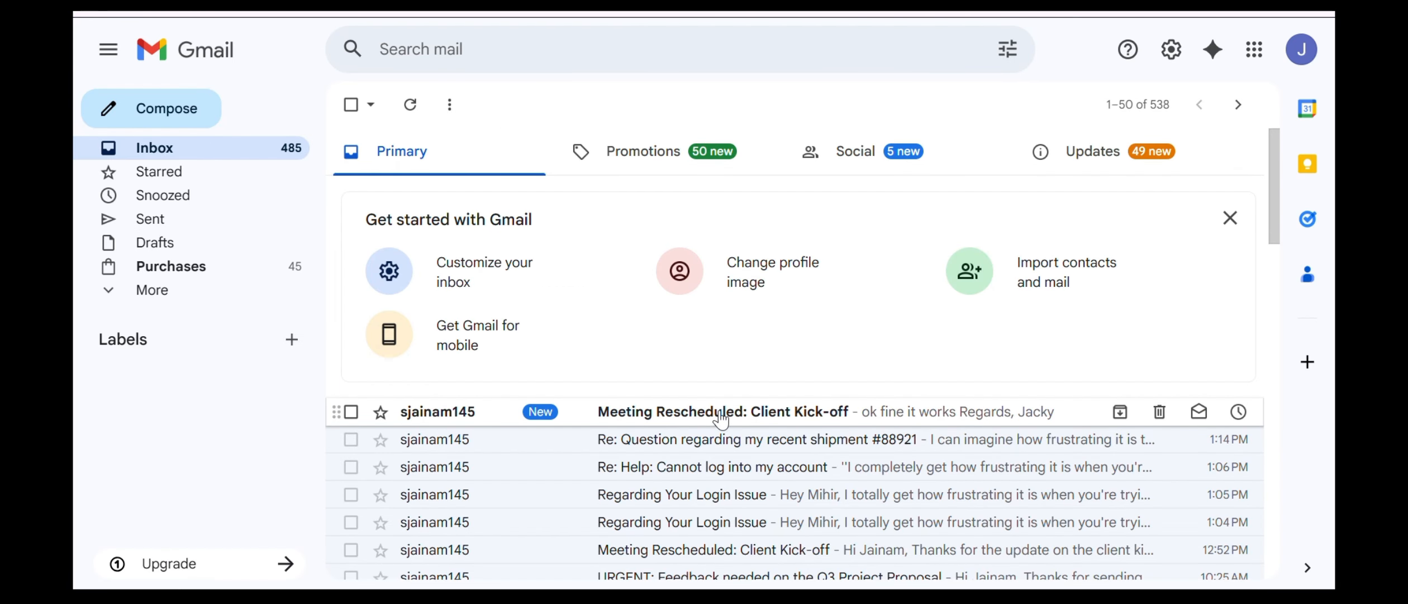
# - Open the automated "Meeting Rescheduled: Client Kick-off" reply and compare its sign-off with the AI Agent node's system message and output in n8n
pyautogui.click(695, 414)
pyautogui.moveTo(394, 249); pyautogui.dragTo(462, 311)
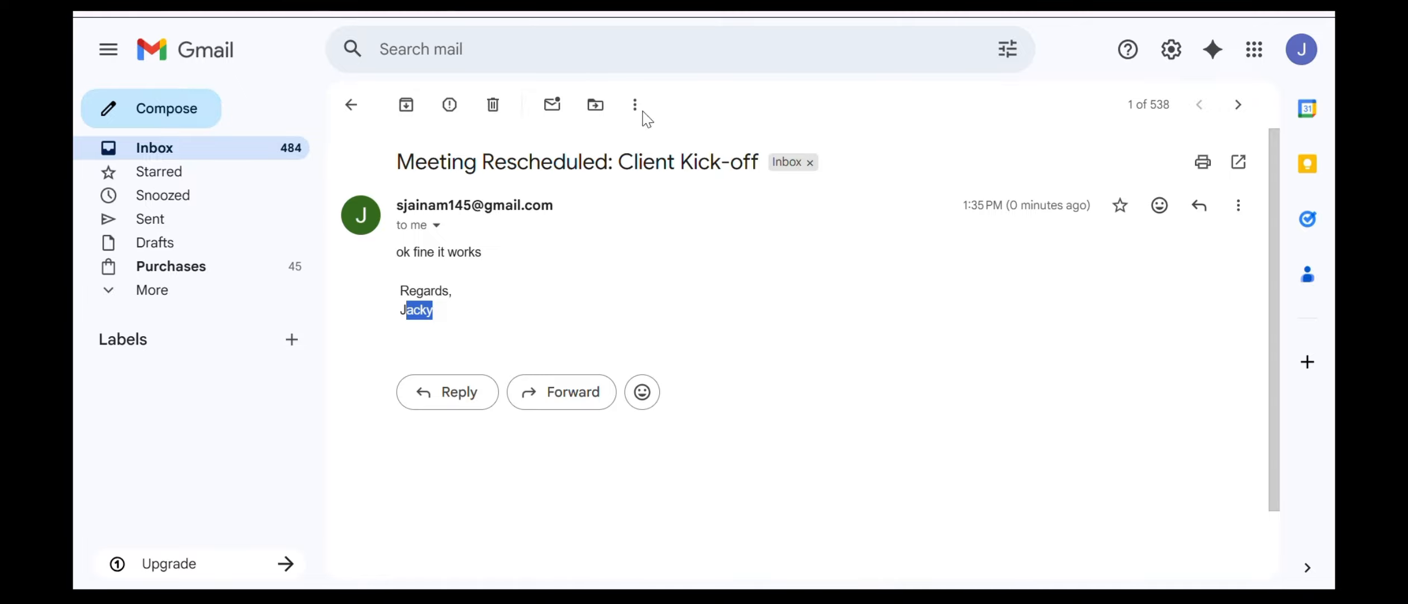
pyautogui.click(783, 596)
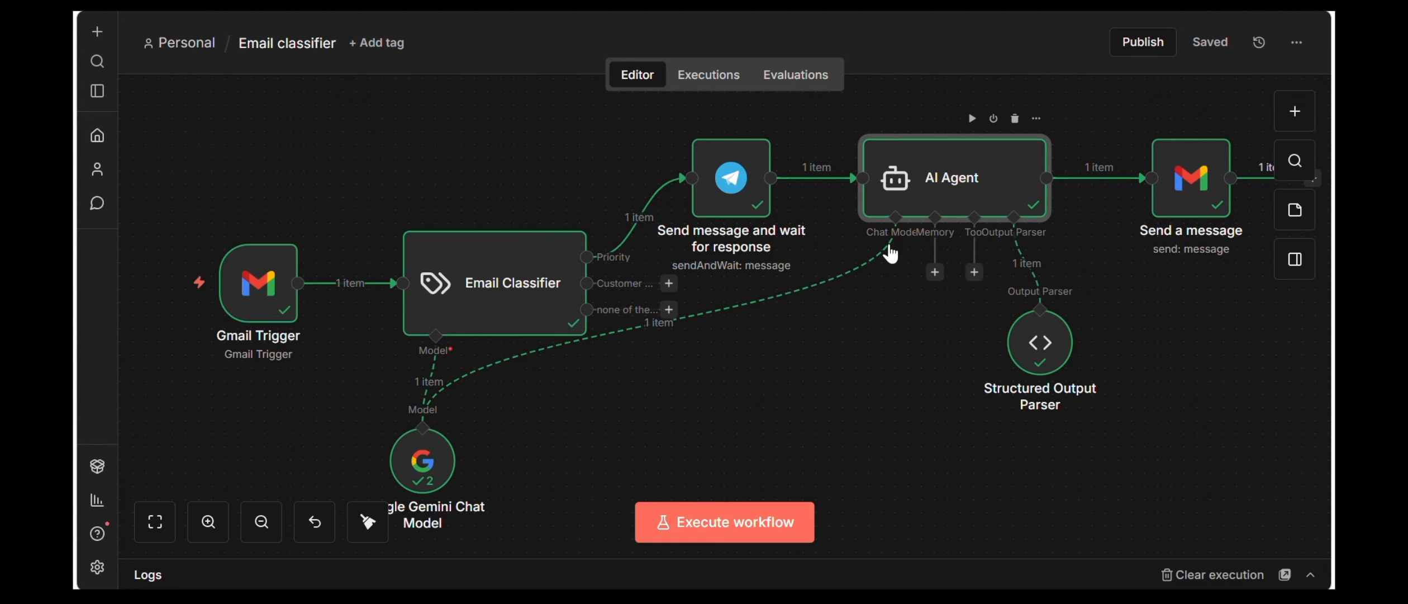
pyautogui.doubleClick(919, 175)
pyautogui.scroll(-10, 760, 400)
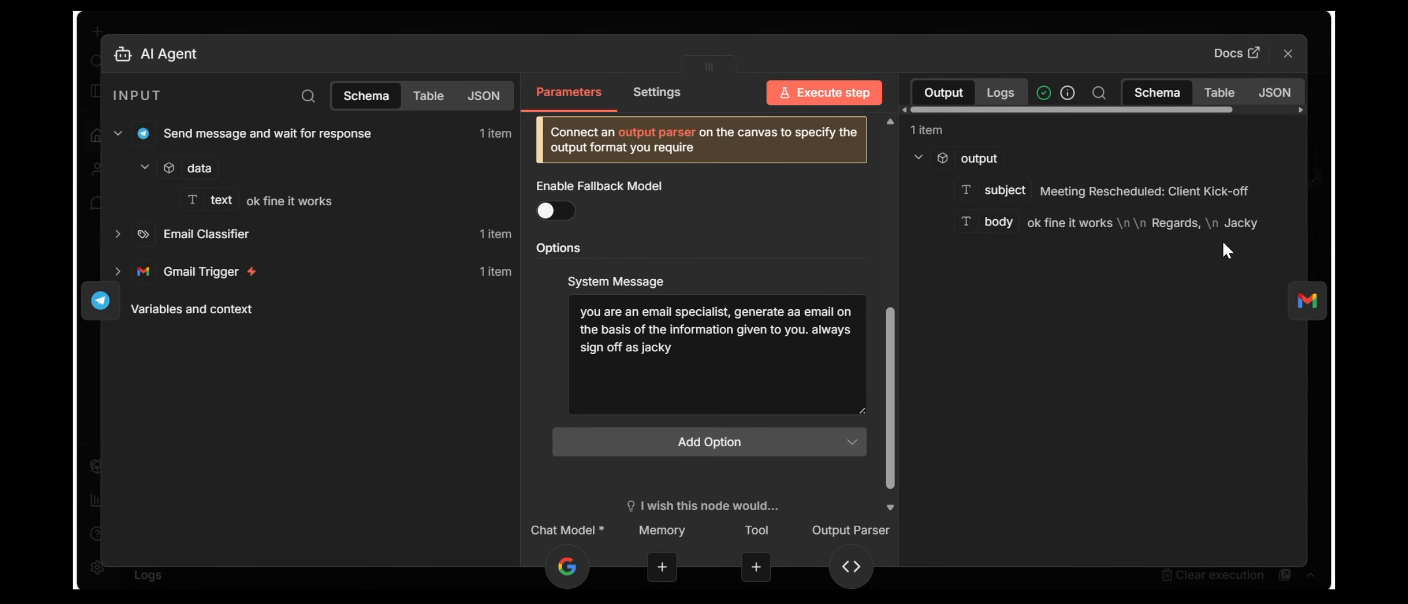
pyautogui.click(1287, 54)
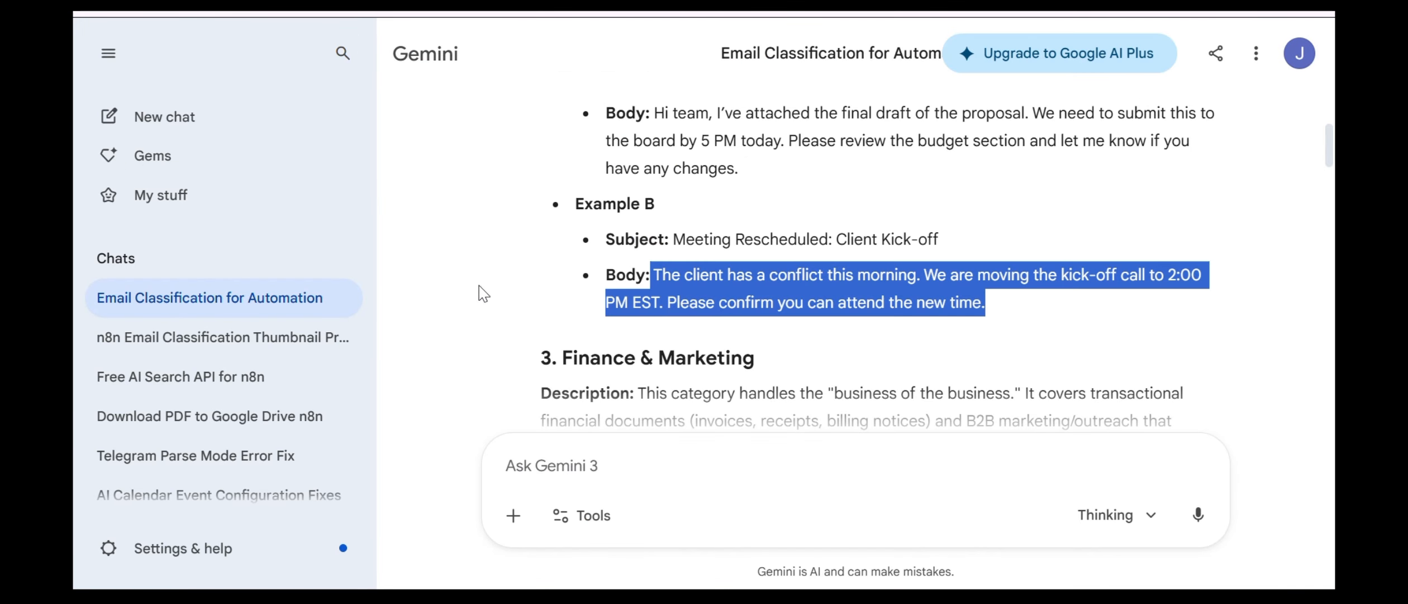
# - Switch to the Gemini chat and review the sample emails in its Customer Support section
pyautogui.scroll(-10, 738, 306)
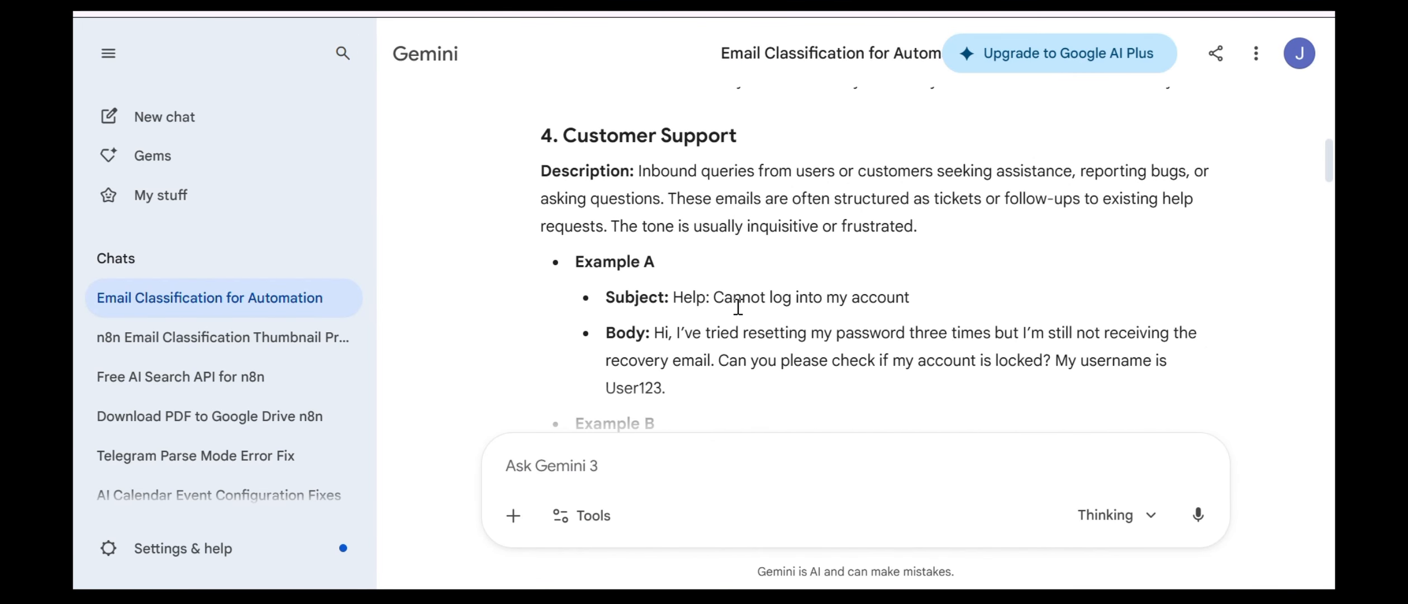
pyautogui.scroll(-3, 698, 312)
pyautogui.scroll(-4, 764, 224)
pyautogui.scroll(3, 774, 233)
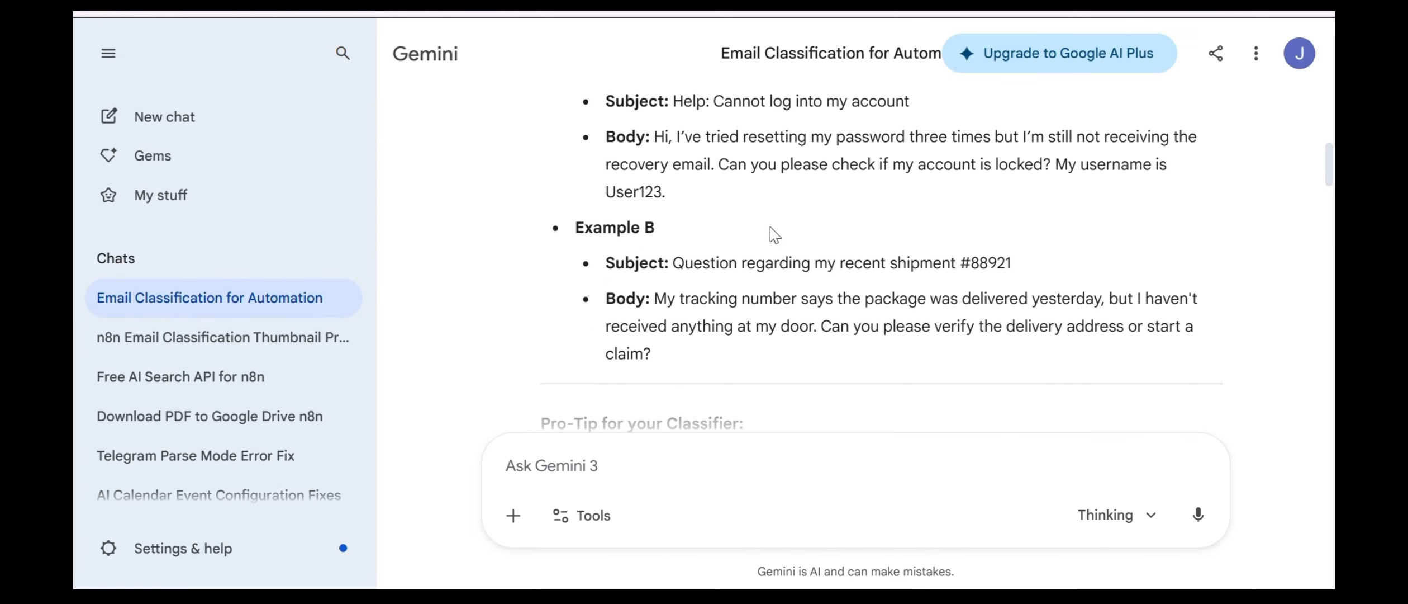
pyautogui.scroll(-1, 752, 306)
pyautogui.scroll(4, 757, 313)
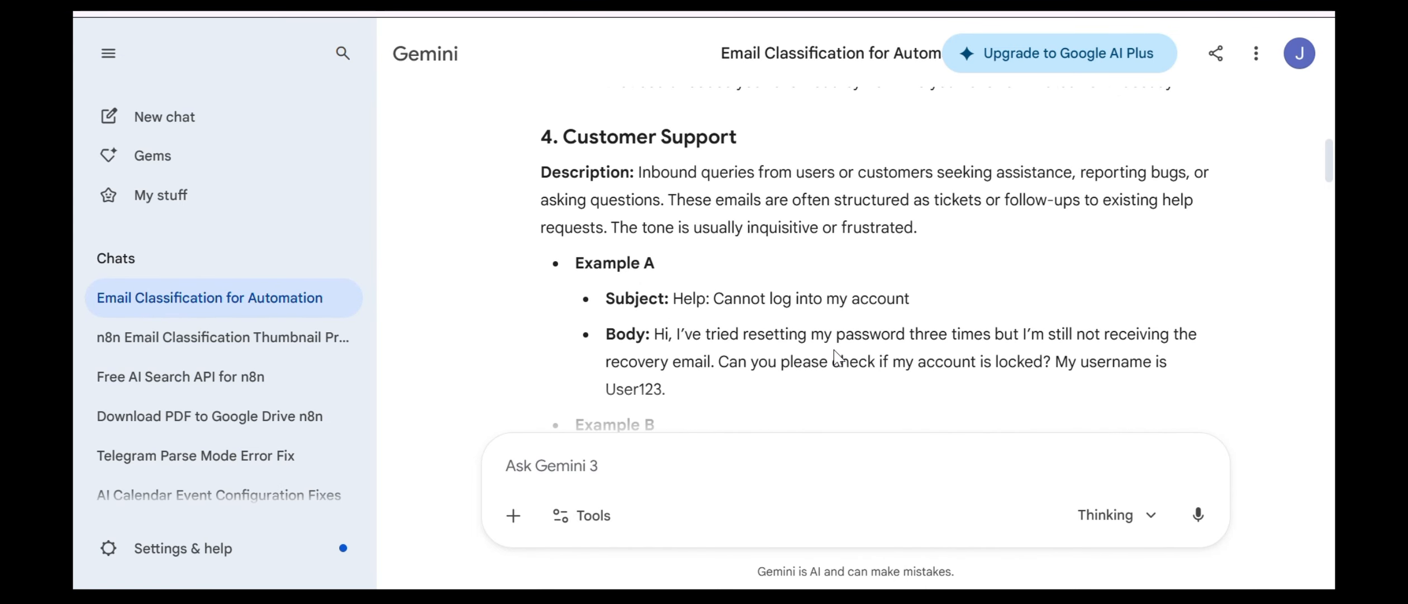
pyautogui.scroll(-2, 794, 347)
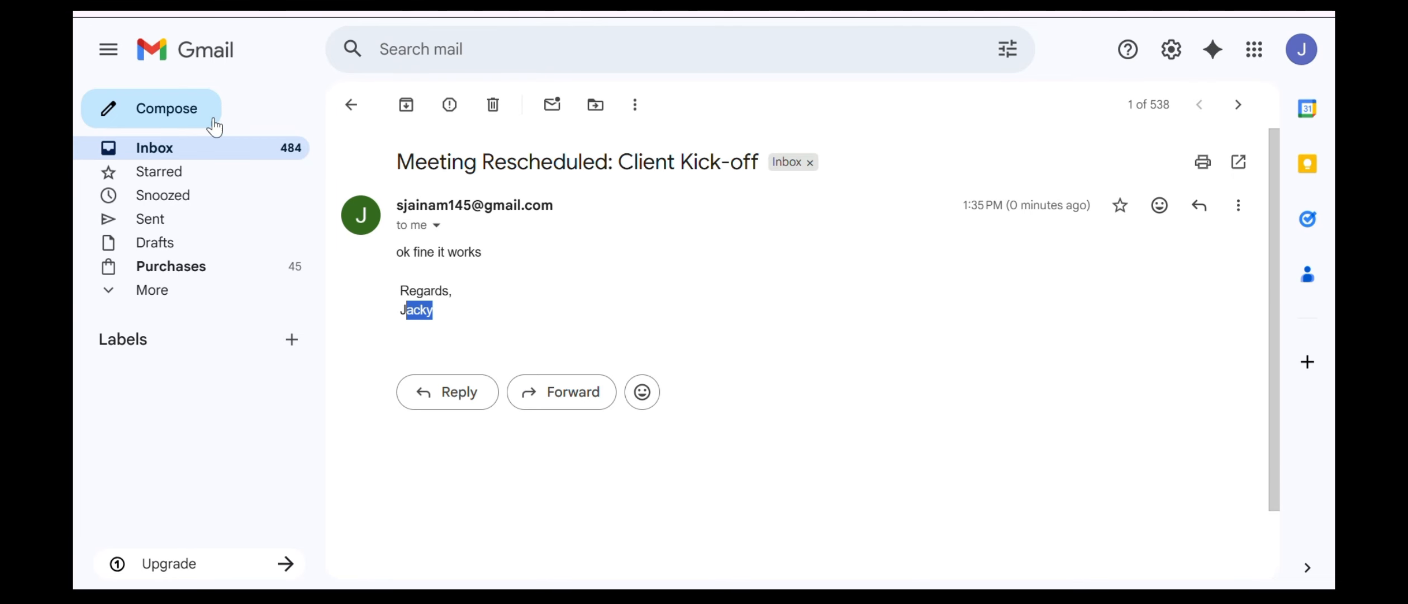
# - Switch to the sending Gmail account, start a new email and address it to the account monitored by the workflow
pyautogui.click(168, 108)
pyautogui.click(778, 190)
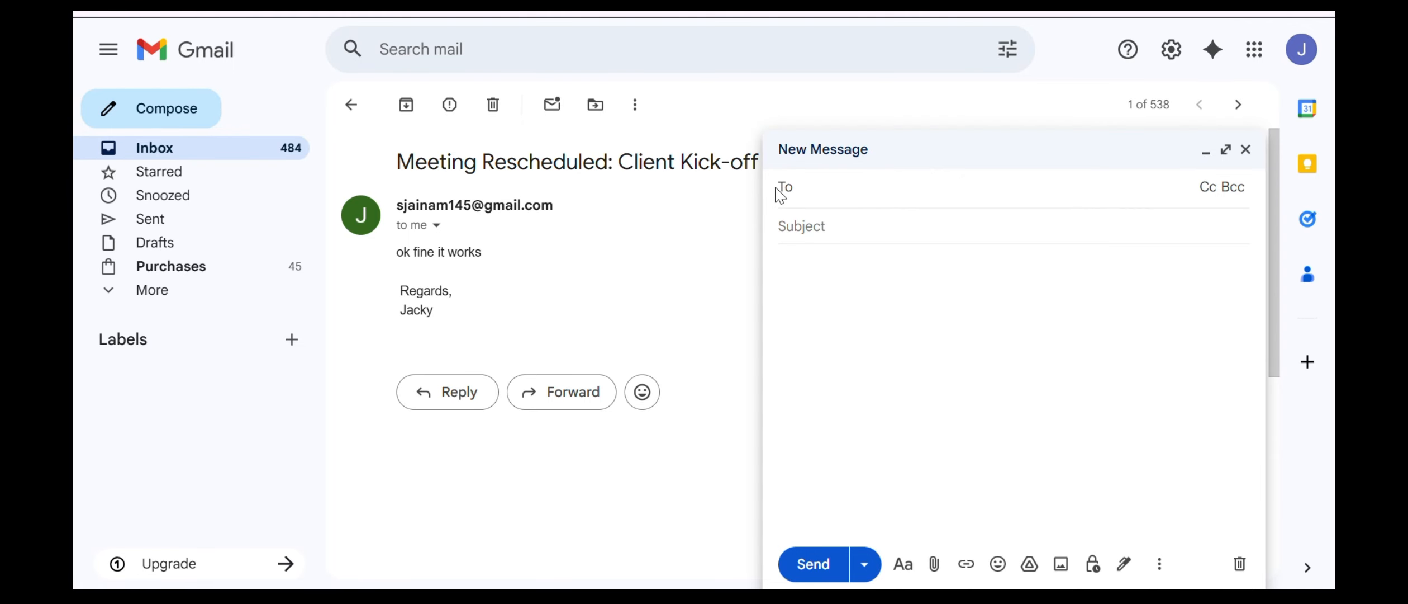
pyautogui.write('s')
pyautogui.click(880, 241)
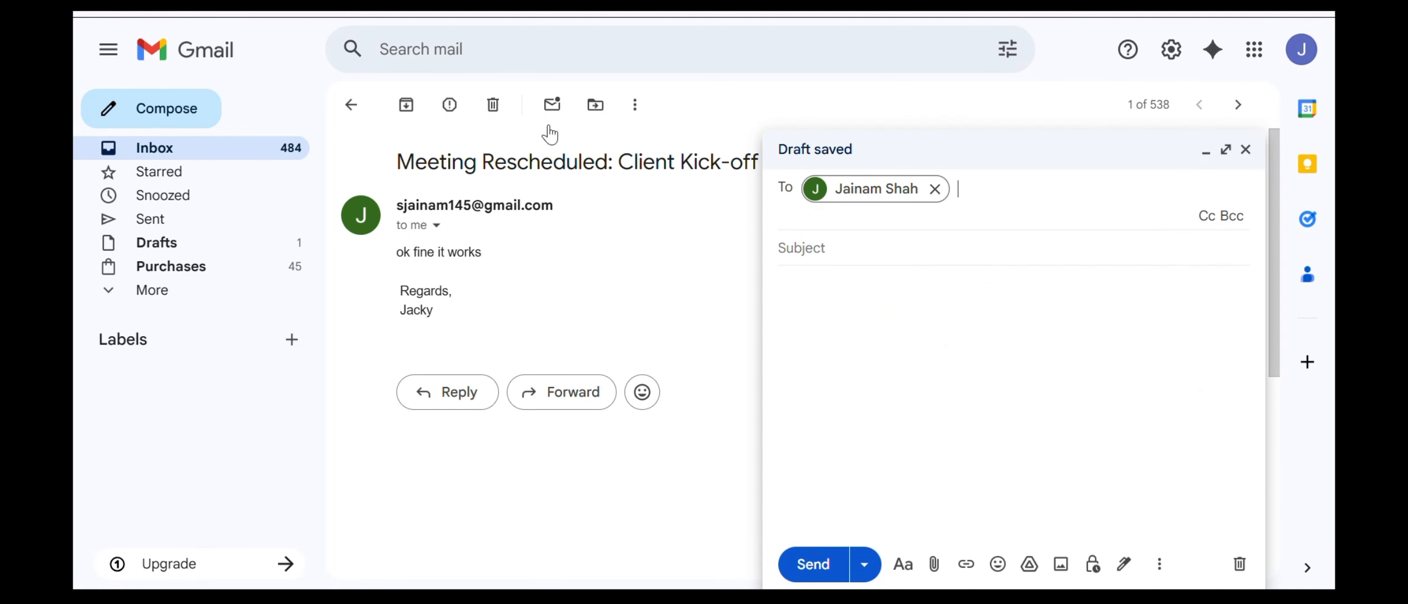
pyautogui.click(788, 238)
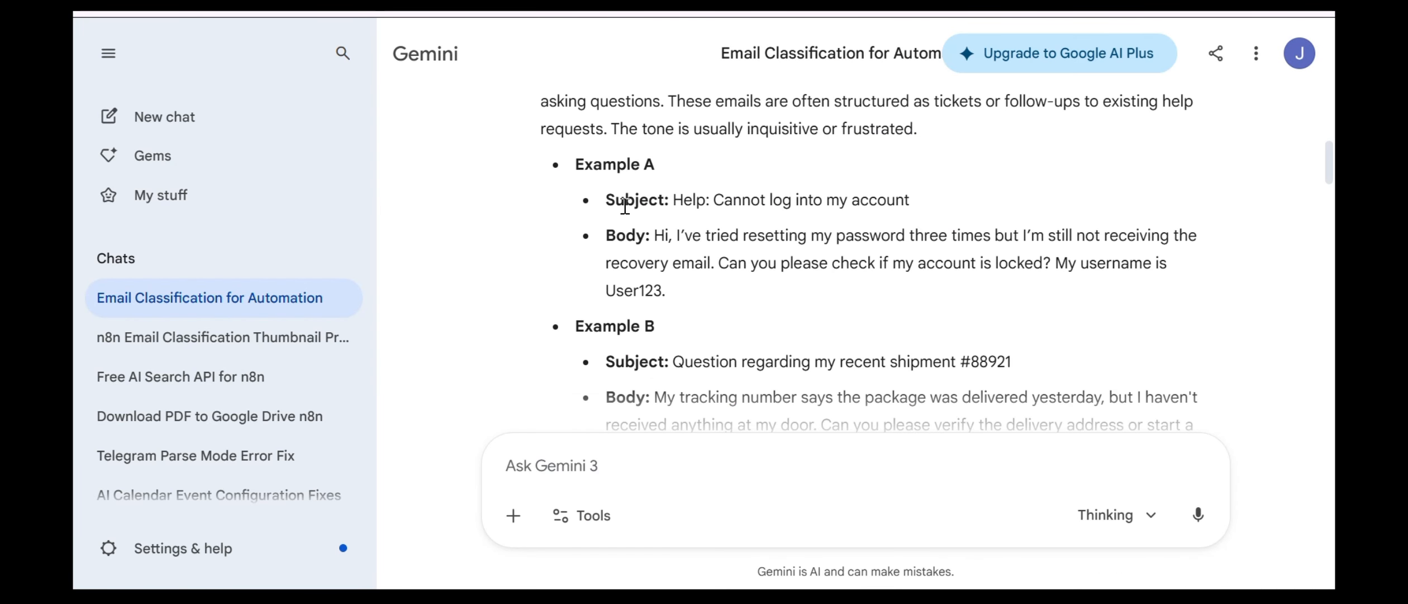
# - Copy the Example A subject "Help: Cannot log into my account" from the Gemini chat into the Gmail draft's subject
pyautogui.doubleClick(855, 200)
pyautogui.click(855, 200)
pyautogui.tripleClick(855, 200)
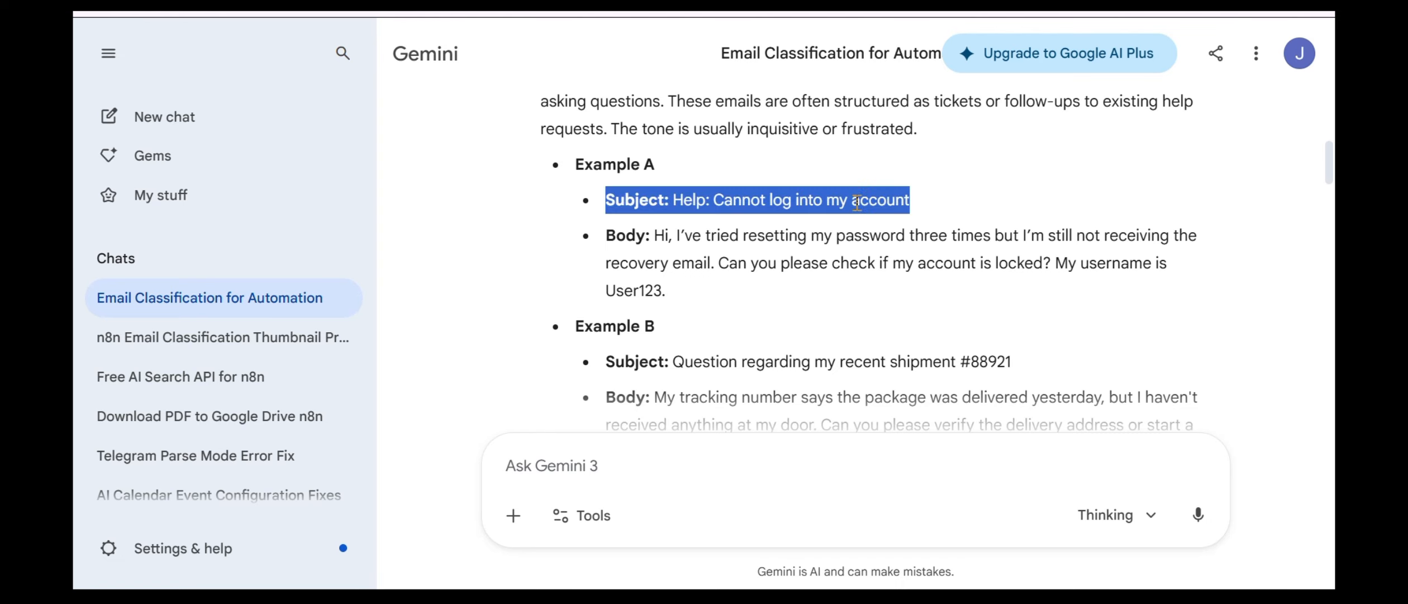
pyautogui.moveTo(929, 201); pyautogui.dragTo(687, 201)
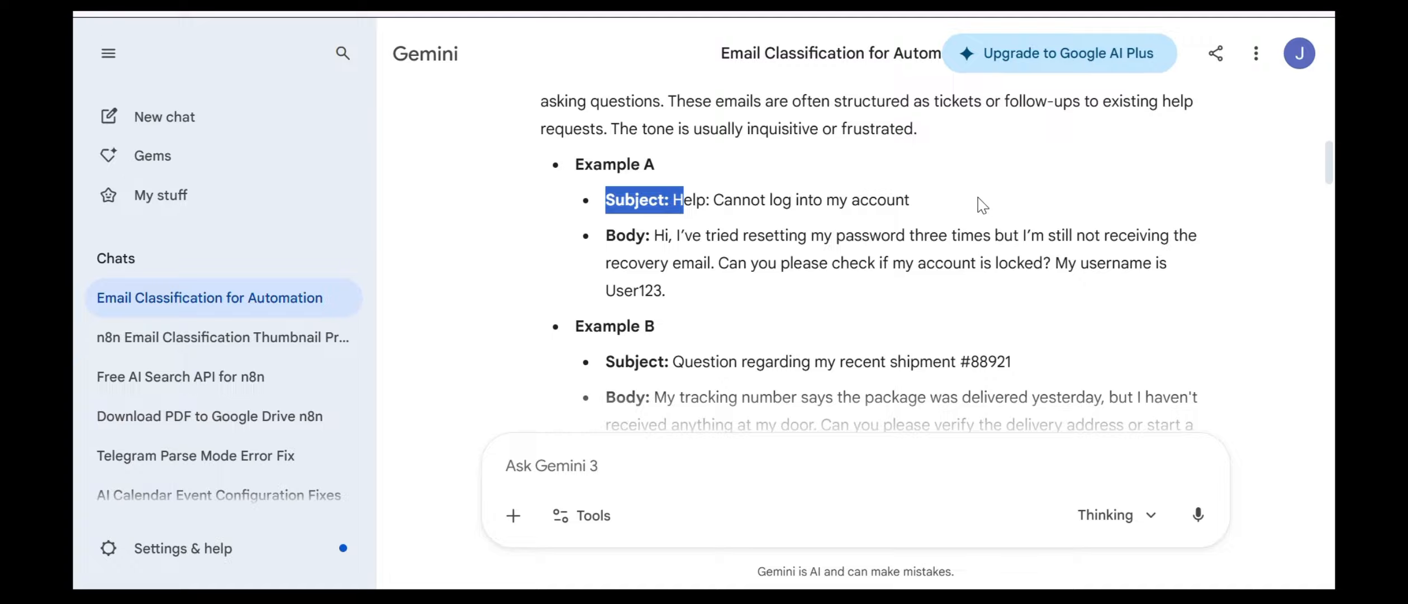
pyautogui.moveTo(982, 203); pyautogui.dragTo(672, 201)
pyautogui.hotkey('ctrl', 'c')
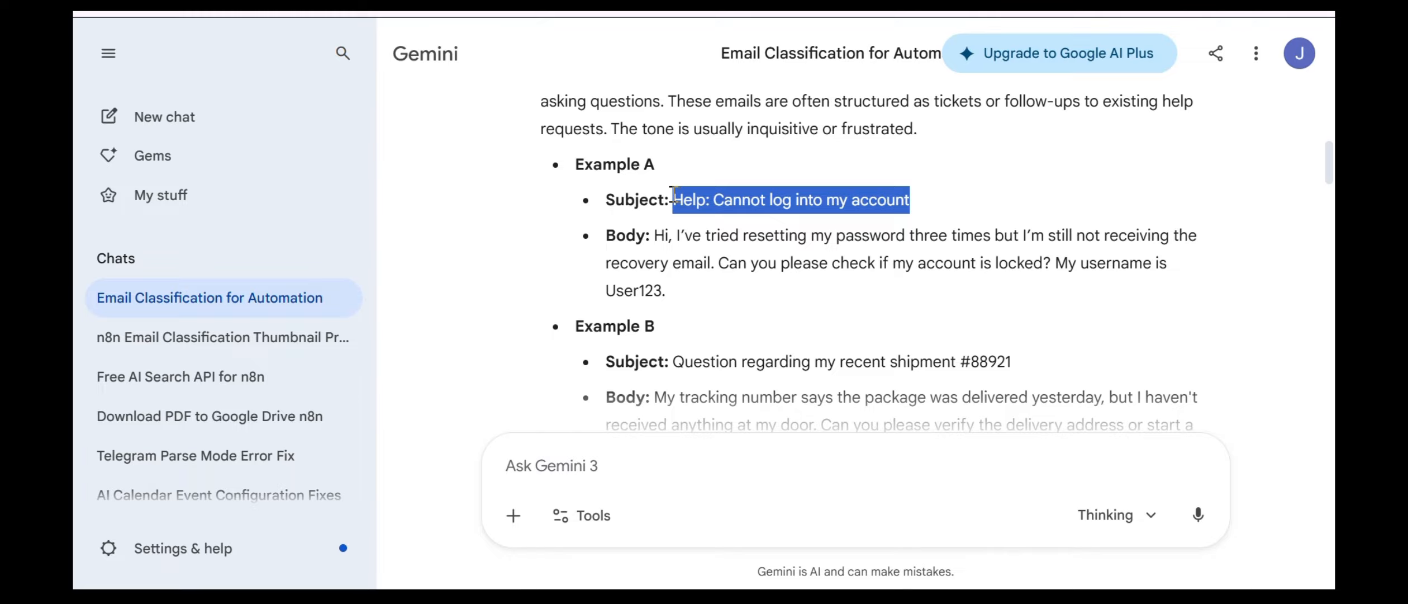
pyautogui.hotkey('alt', 'Tab')
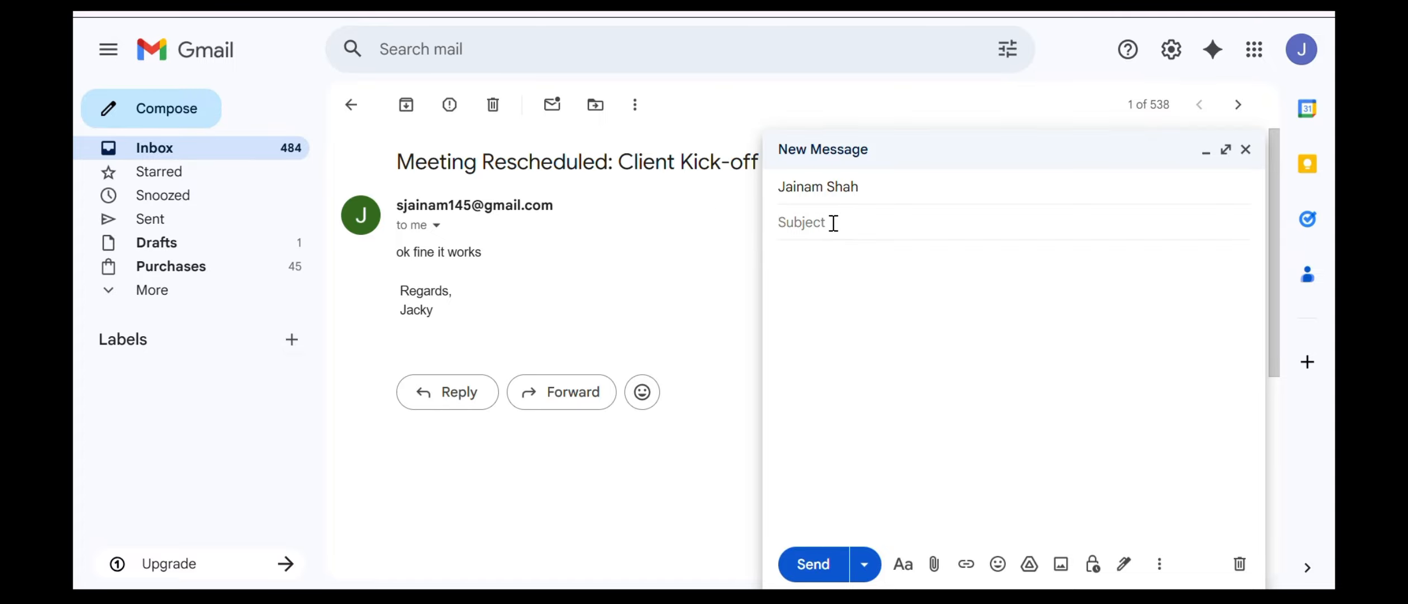
pyautogui.click(836, 220)
pyautogui.hotkey('ctrl', 'v')
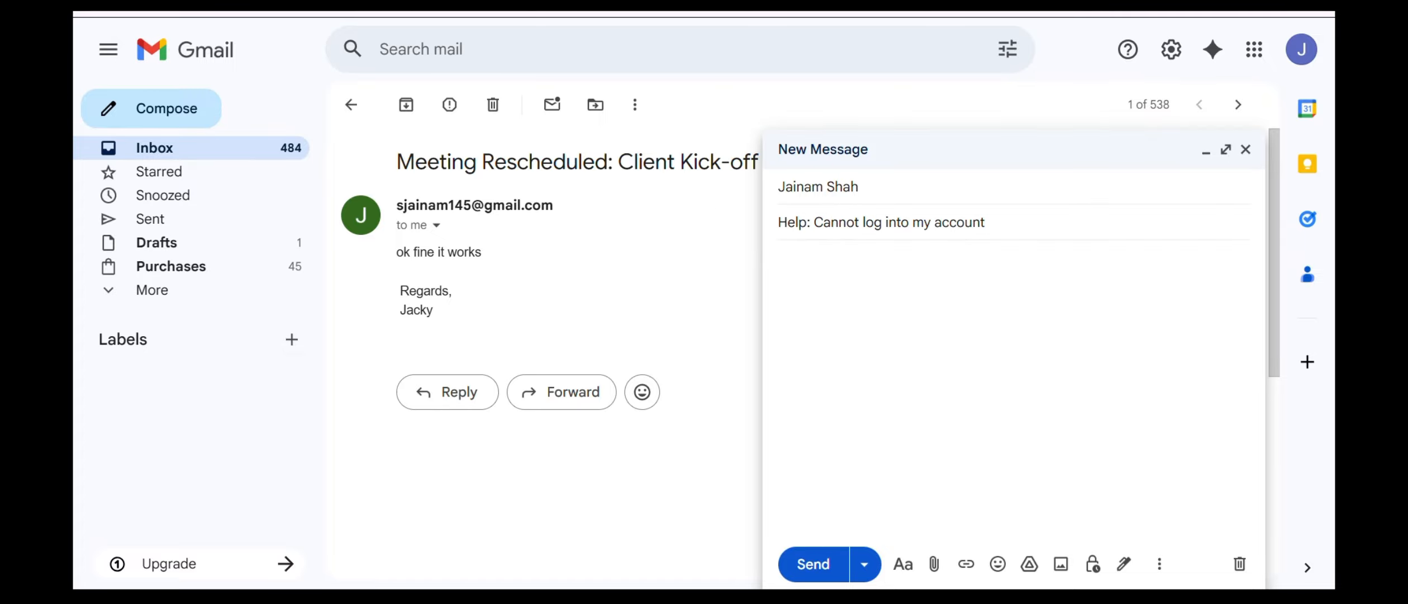
# - Copy the Example A body about the failed password reset from the Gemini chat into the Gmail draft's message body
pyautogui.hotkey('alt', 'Tab')
pyautogui.moveTo(727, 313); pyautogui.dragTo(650, 243)
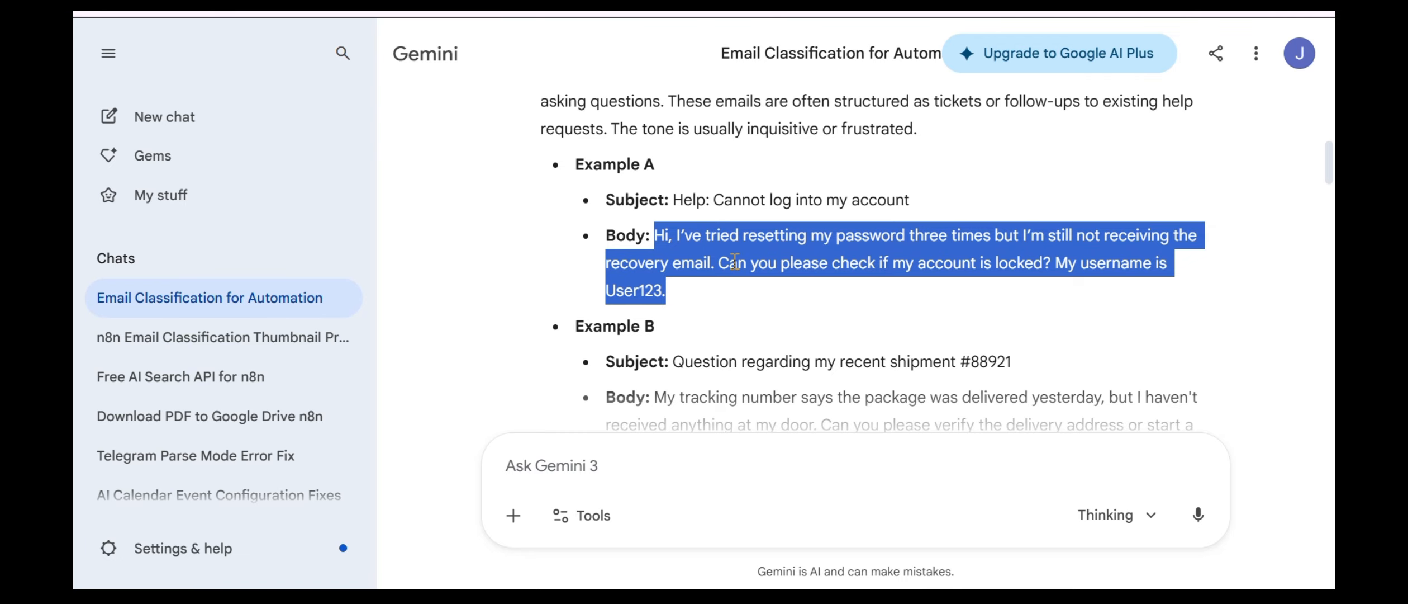
pyautogui.hotkey('ctrl', 'c')
pyautogui.hotkey('alt', 'Tab')
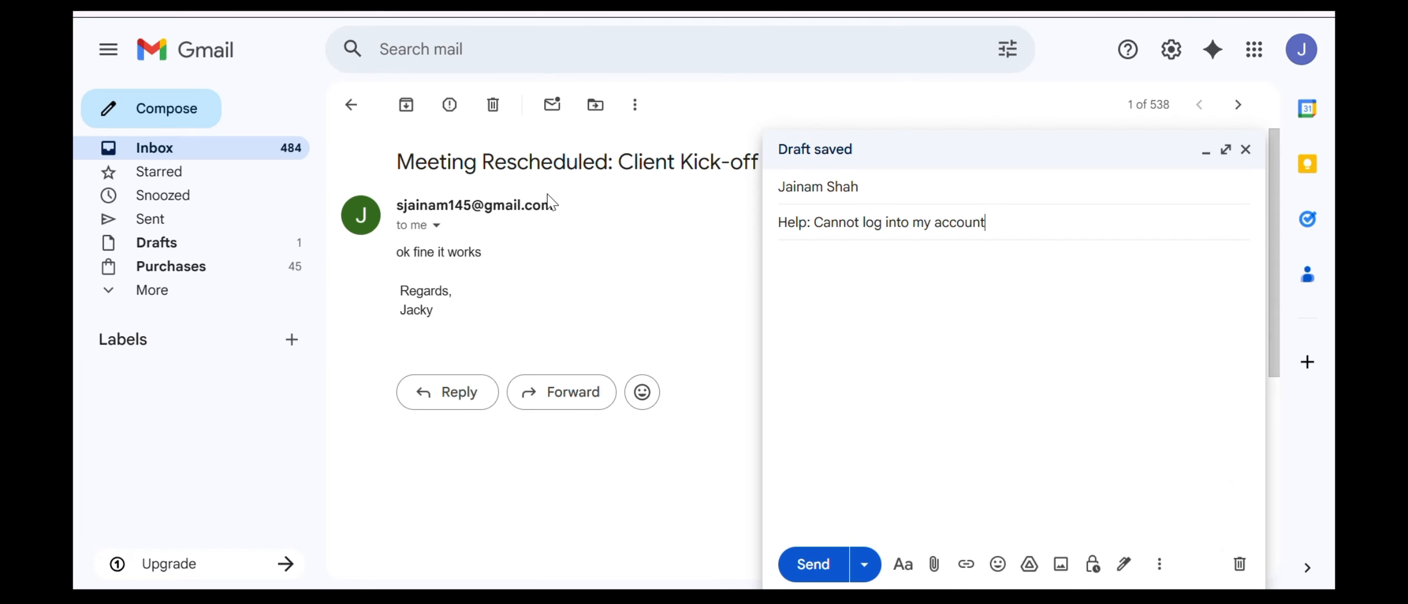
pyautogui.click(847, 299)
pyautogui.hotkey('ctrl', 'v')
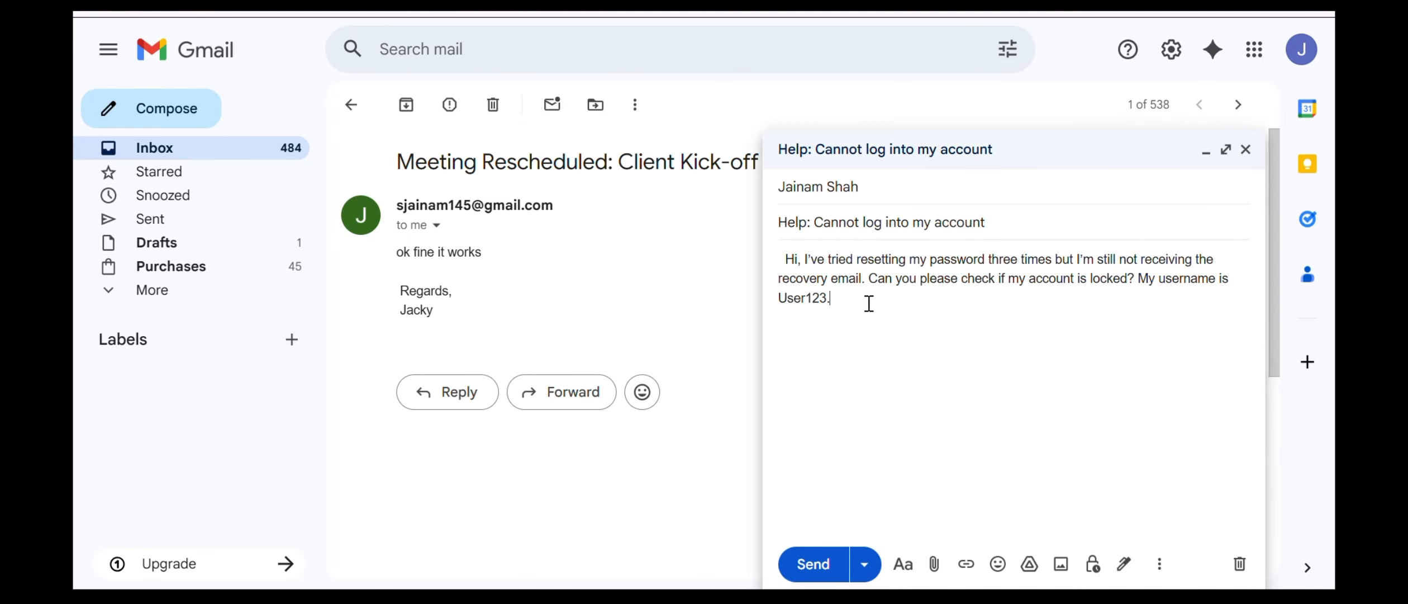
# - Reword the body's last sentence to "My name is" followed by the sender's first name, and send the email
pyautogui.moveTo(864, 304); pyautogui.dragTo(783, 320)
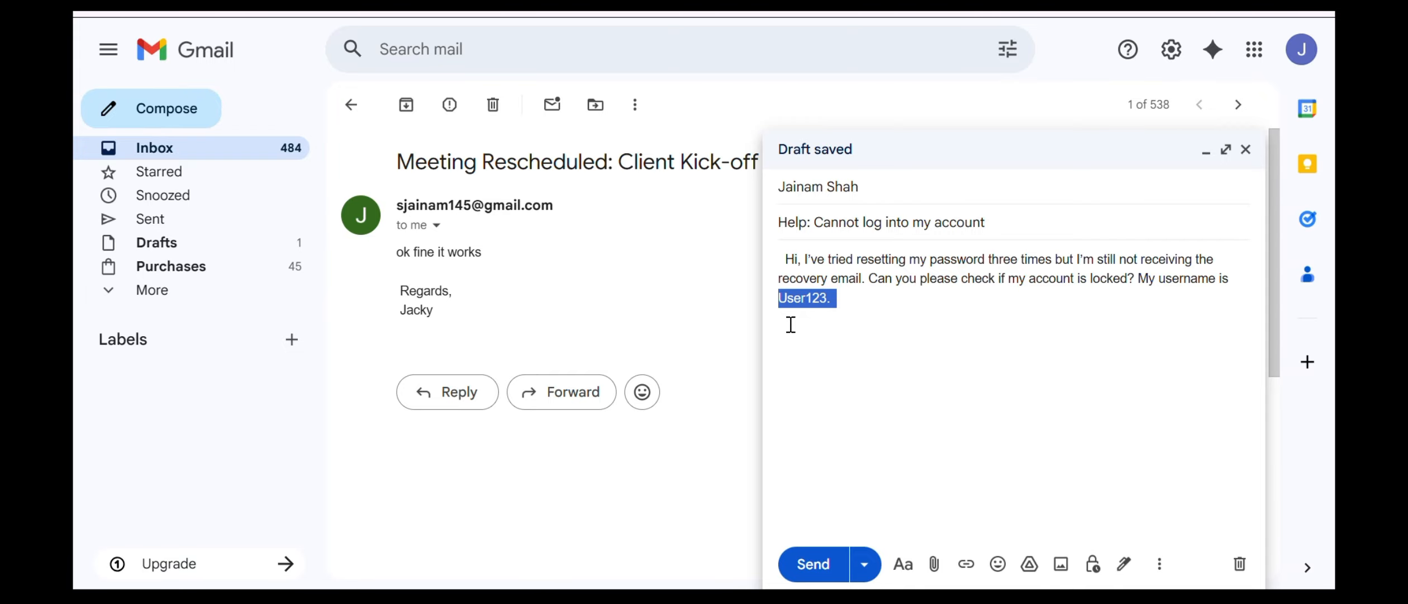
pyautogui.write('DE')
pyautogui.press('BackSpace')
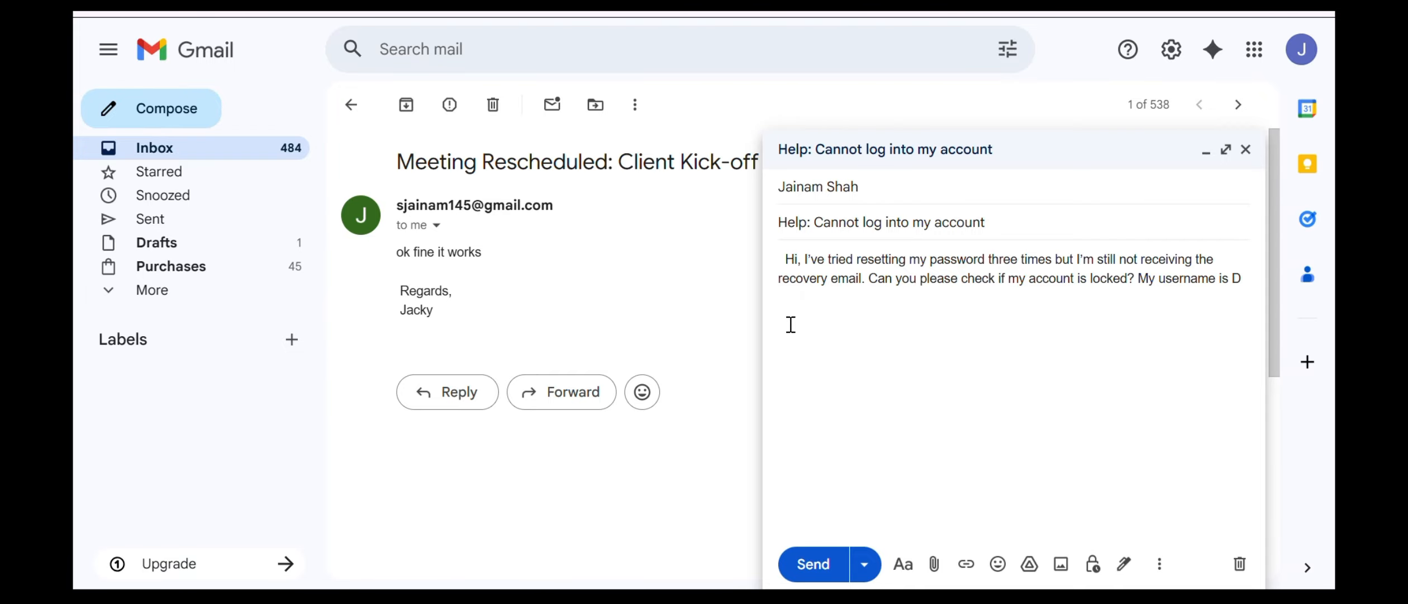
pyautogui.write('eep')
pyautogui.moveTo(1183, 278); pyautogui.dragTo(1191, 277)
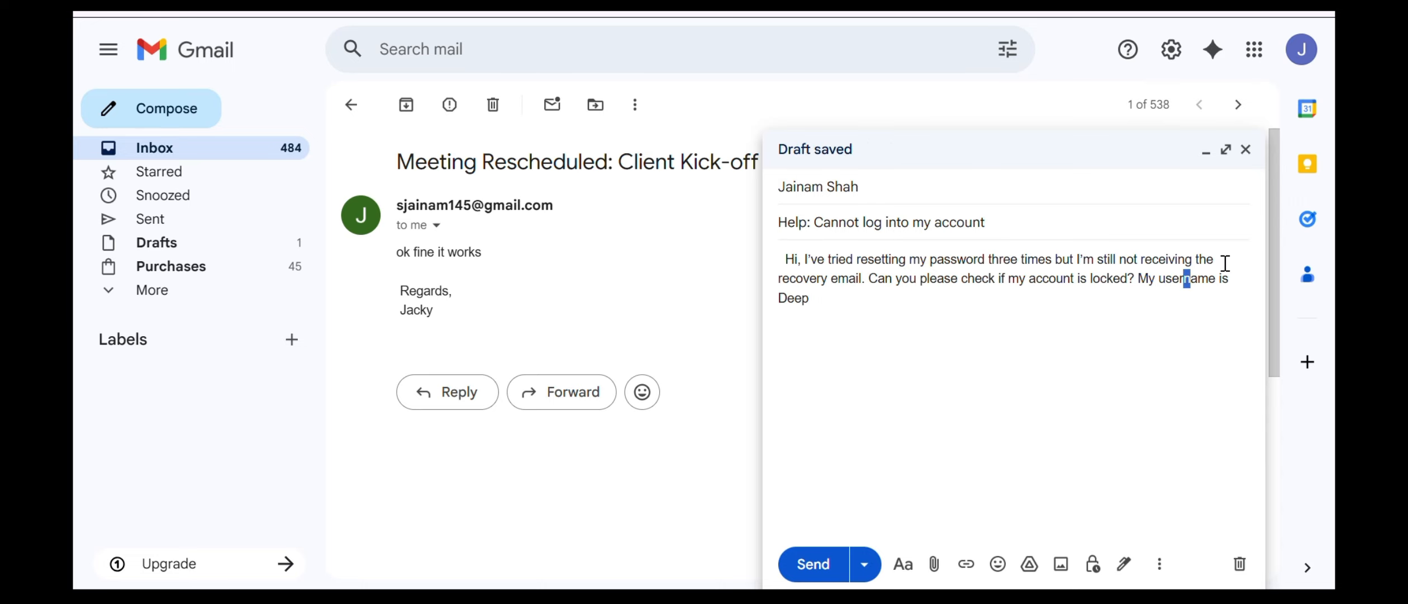
pyautogui.press('Left')
pyautogui.press('BackSpace')
pyautogui.press('BackSpace')
pyautogui.press('BackSpace')
pyautogui.press('BackSpace')
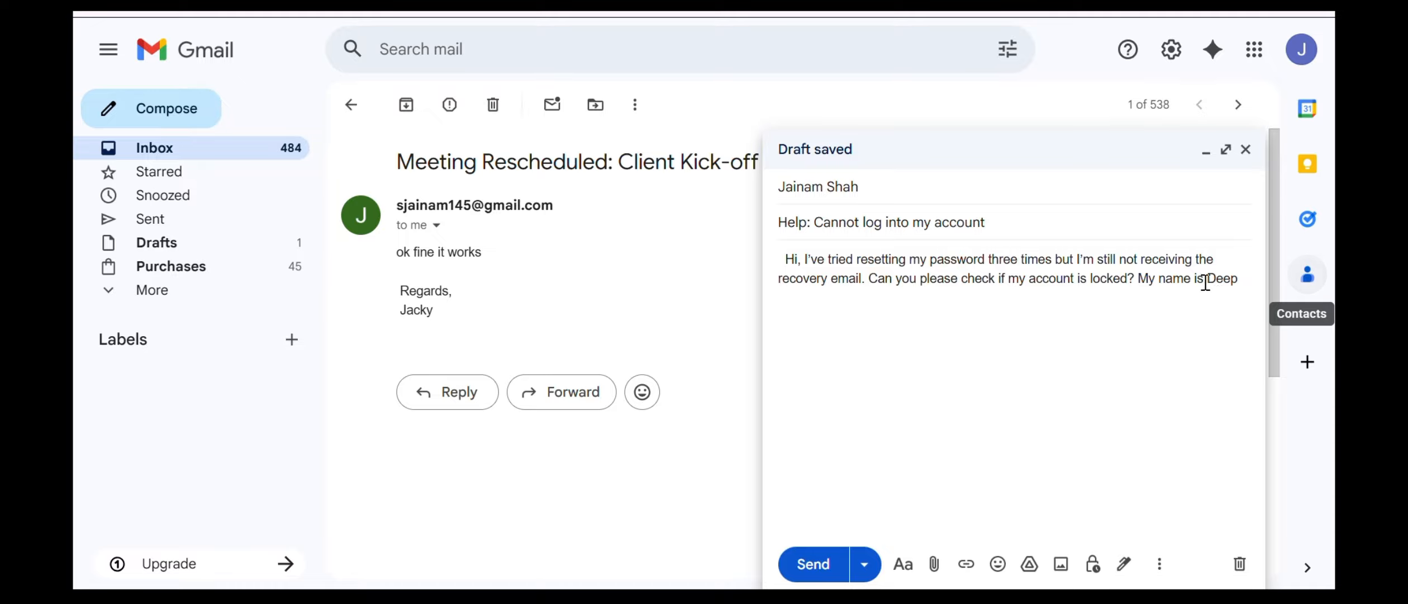
pyautogui.write('.')
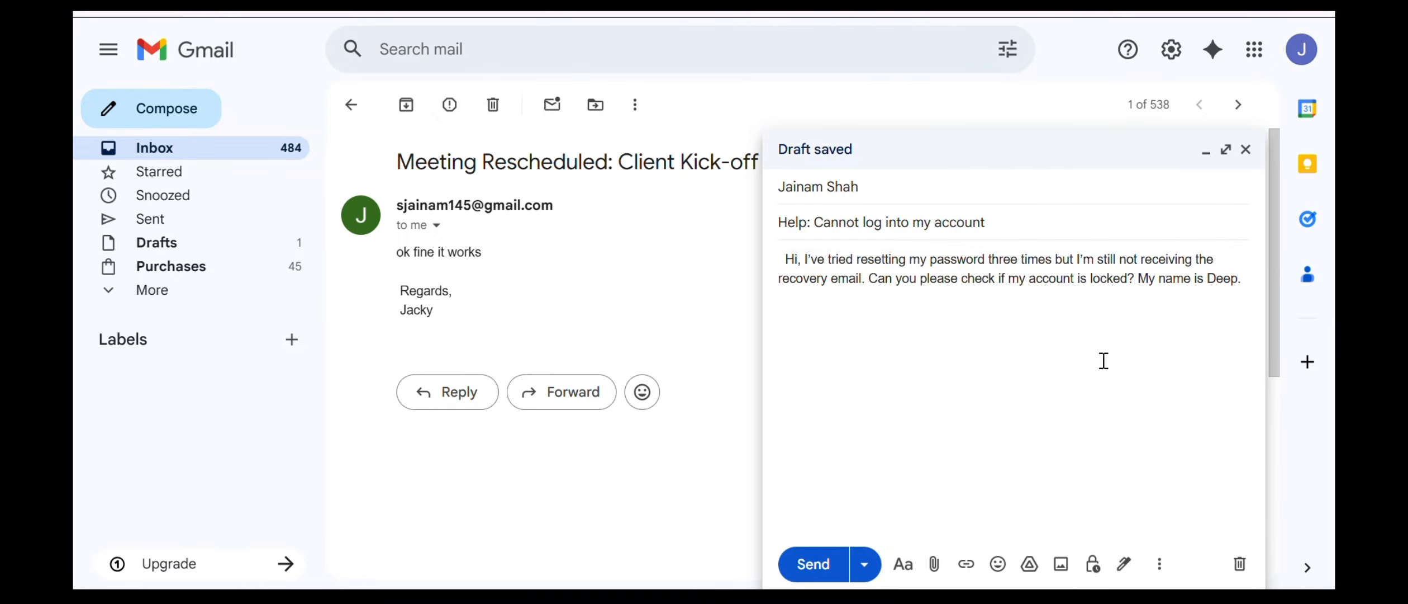
pyautogui.click(814, 564)
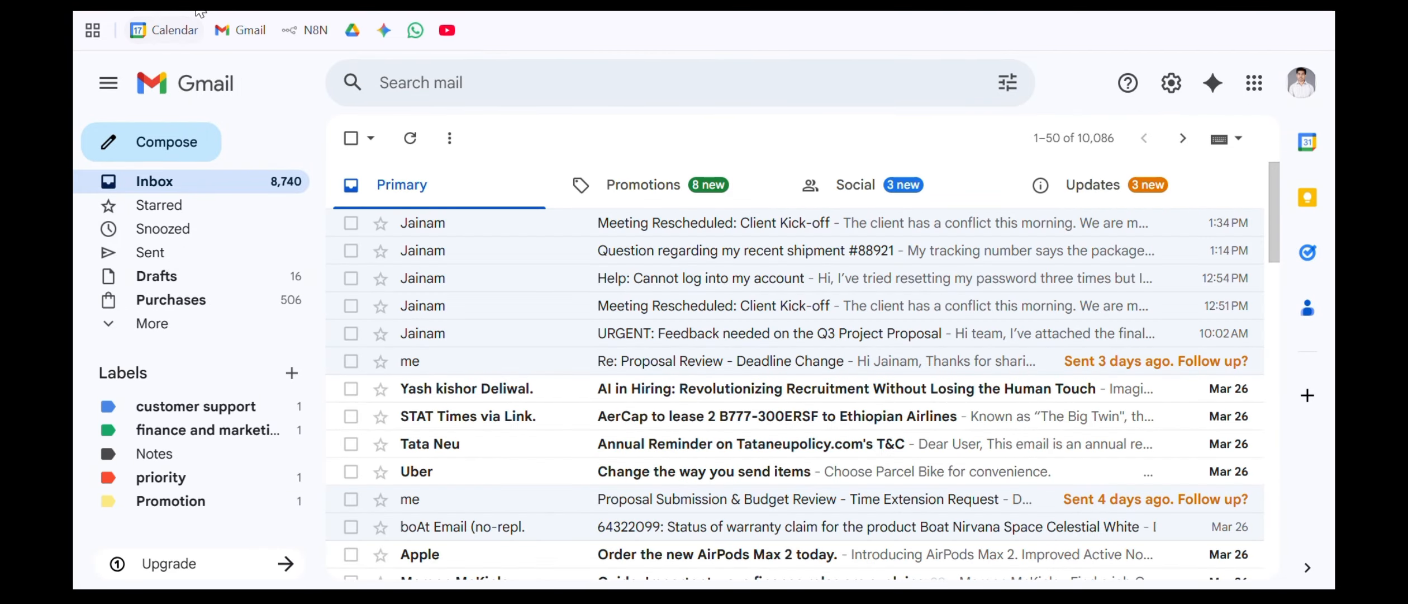
# - Refresh the recipient's Gmail inbox to check for the new email, and execute the Email classifier workflow in n8n from its Gmail Trigger
pyautogui.press('F5')
pyautogui.press('F5')
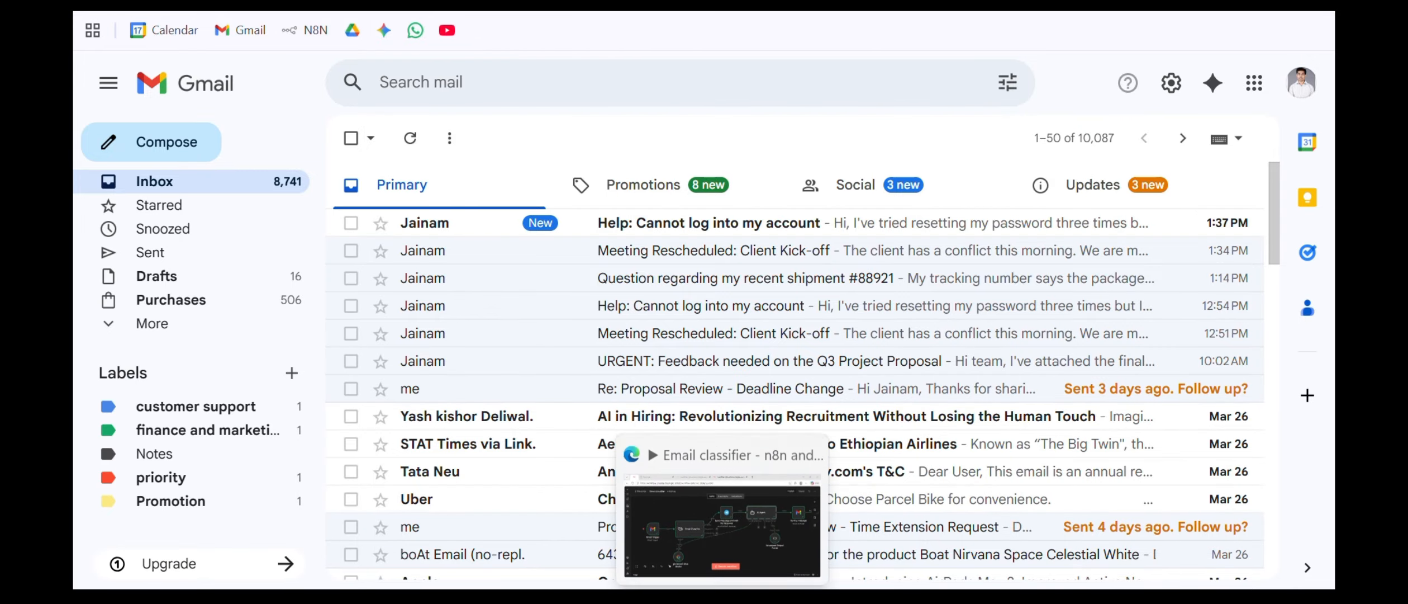
pyautogui.click(722, 598)
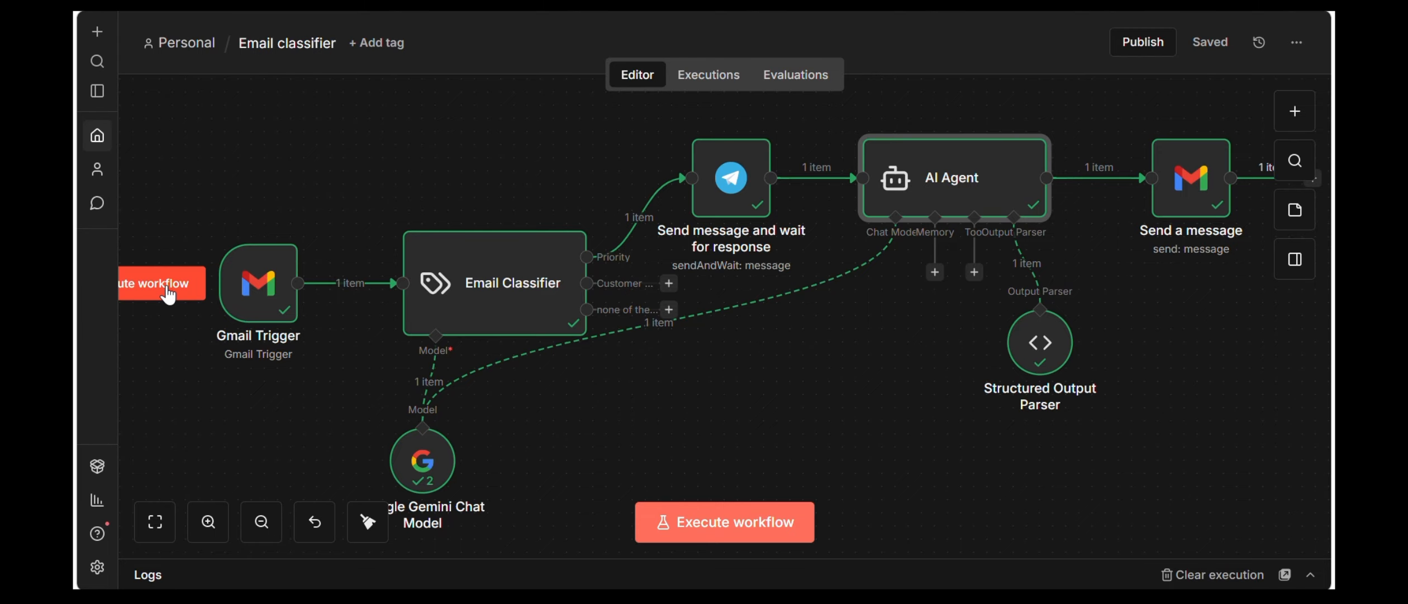
pyautogui.click(167, 285)
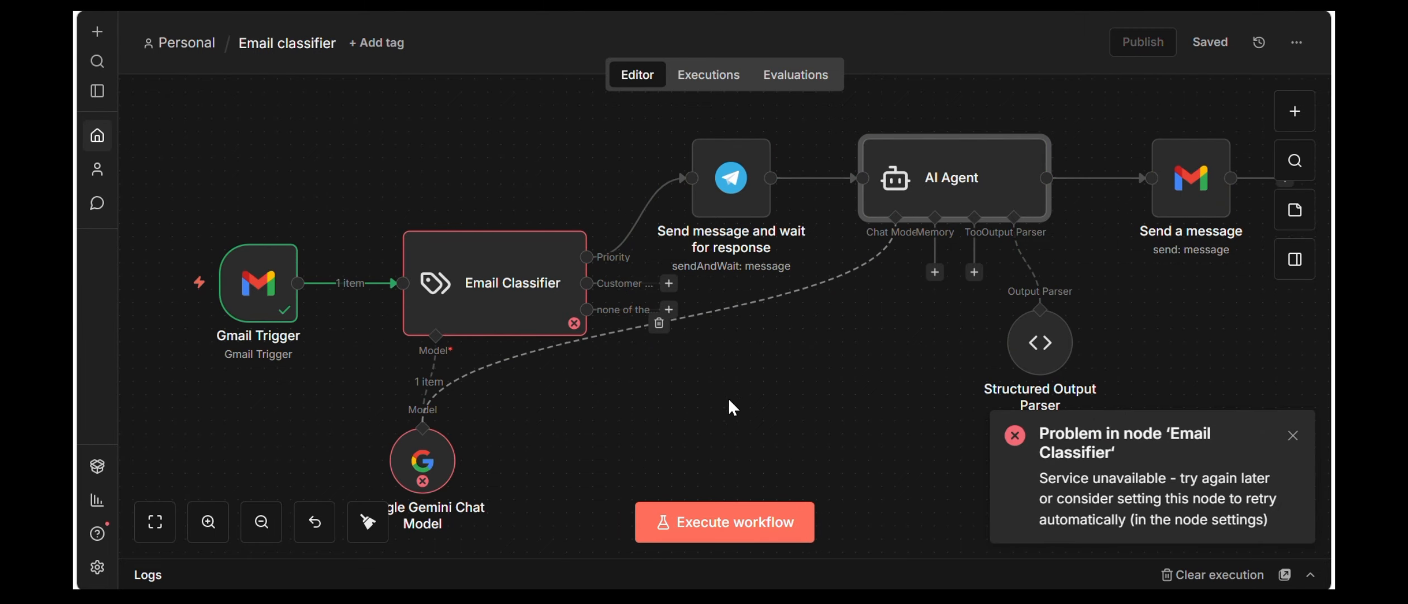
# - Select a different credential for the Google Gemini Chat Model node and execute the workflow again
pyautogui.moveTo(447, 468)
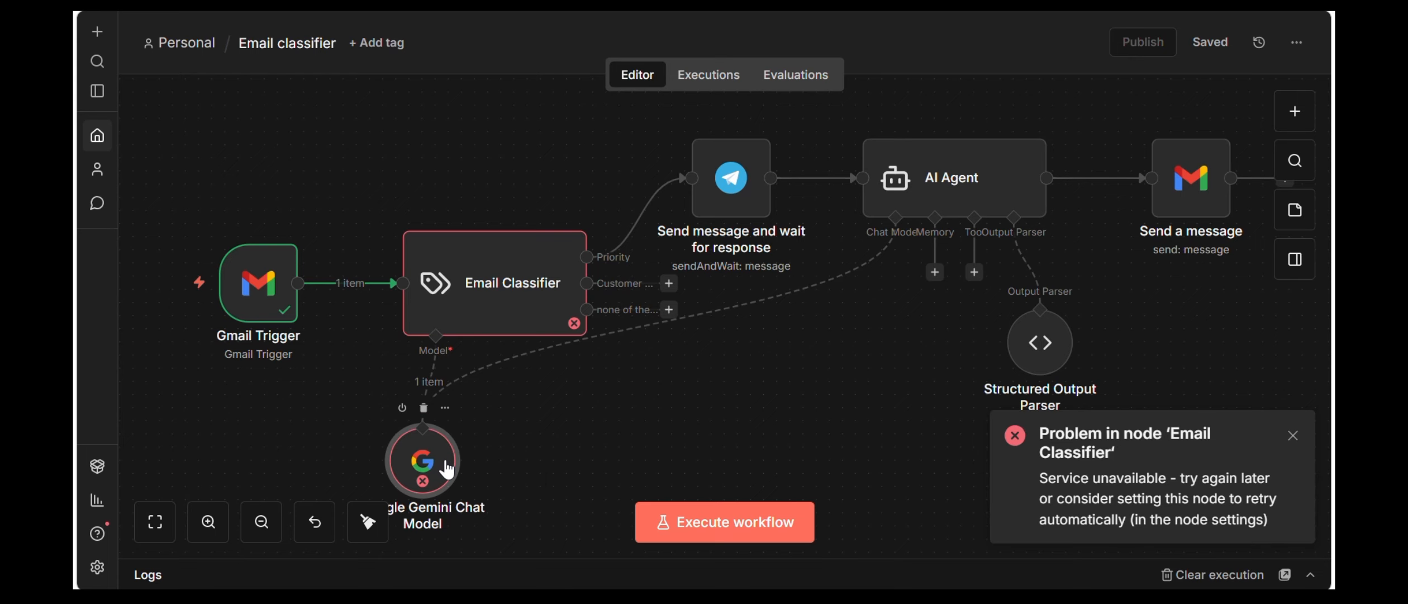
pyautogui.doubleClick(447, 468)
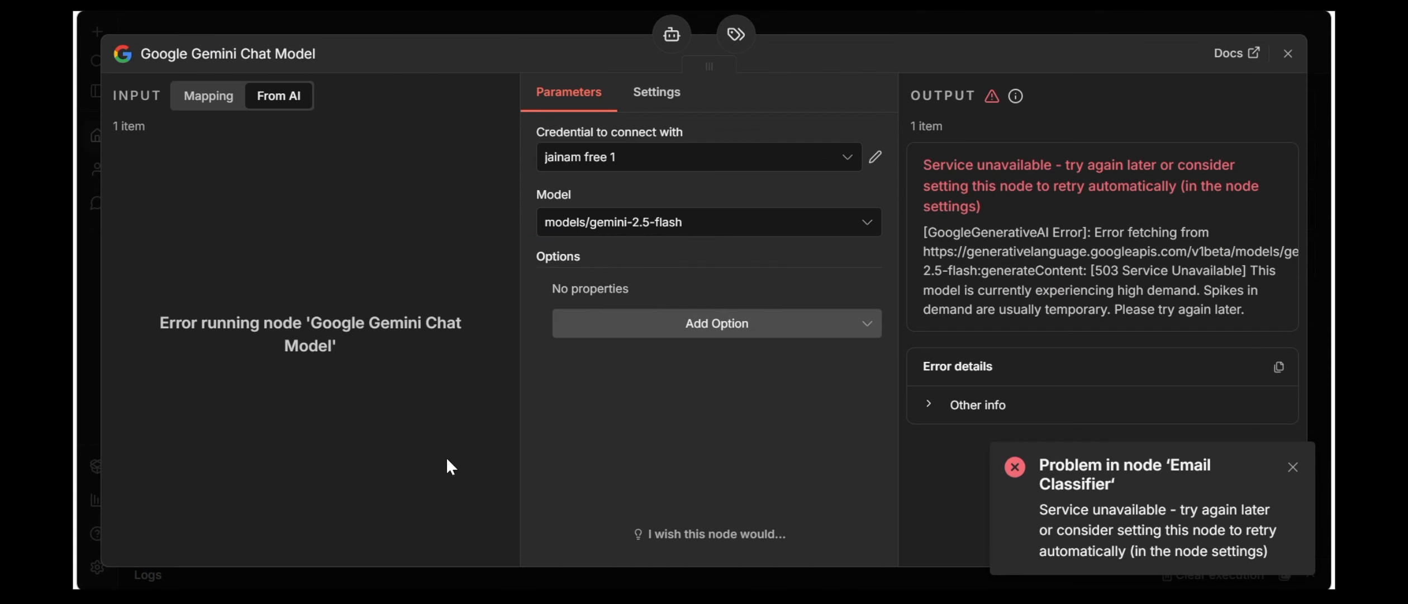
pyautogui.click(649, 165)
pyautogui.click(644, 259)
pyautogui.click(1287, 54)
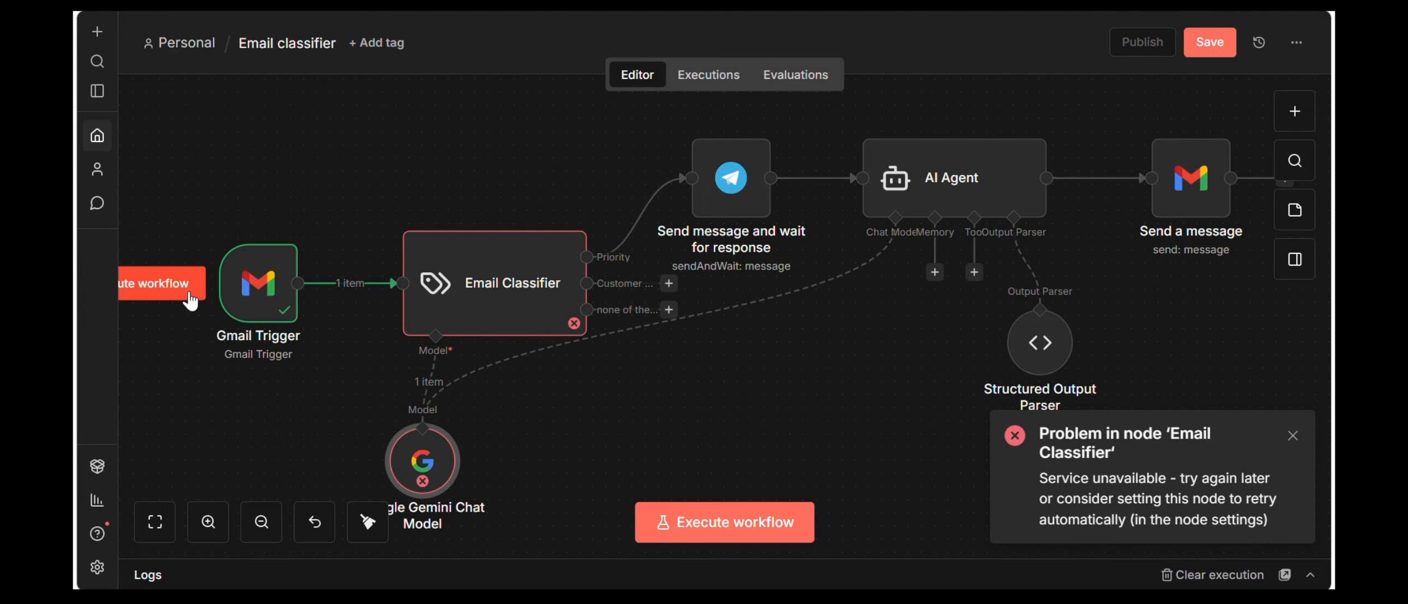
pyautogui.click(682, 503)
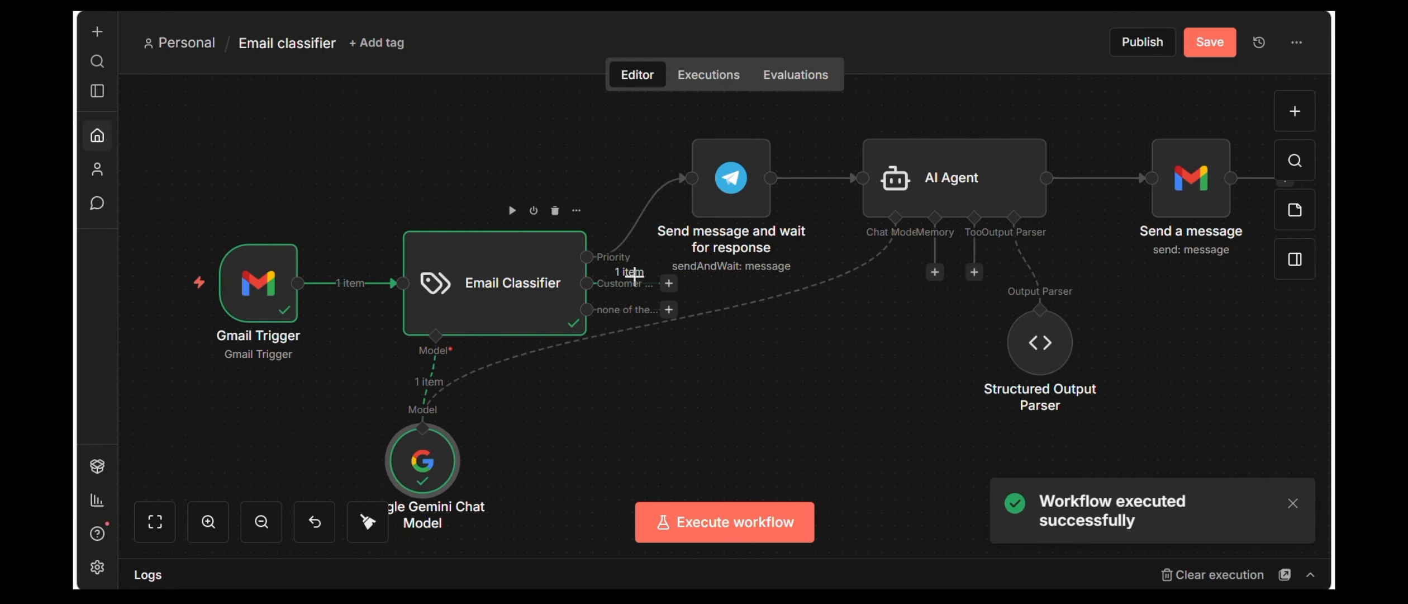
# - Add an AI Agent node to the Email Classifier's Customer output branch
pyautogui.click(669, 309)
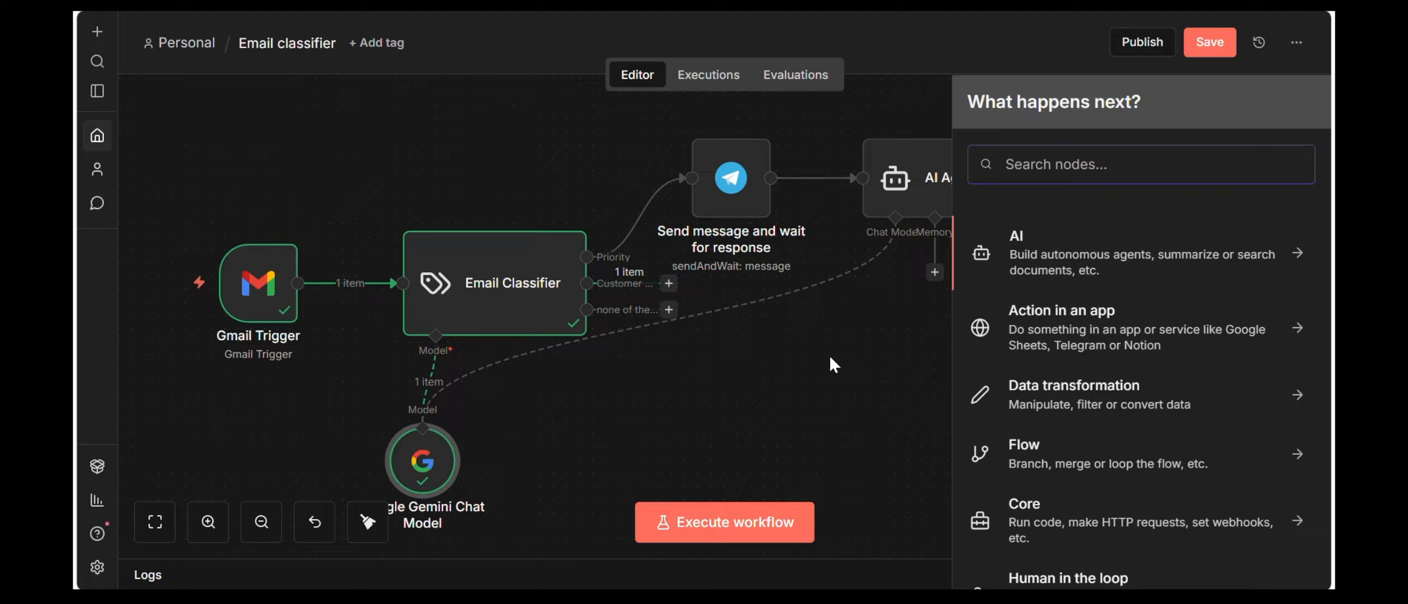
pyautogui.click(1065, 274)
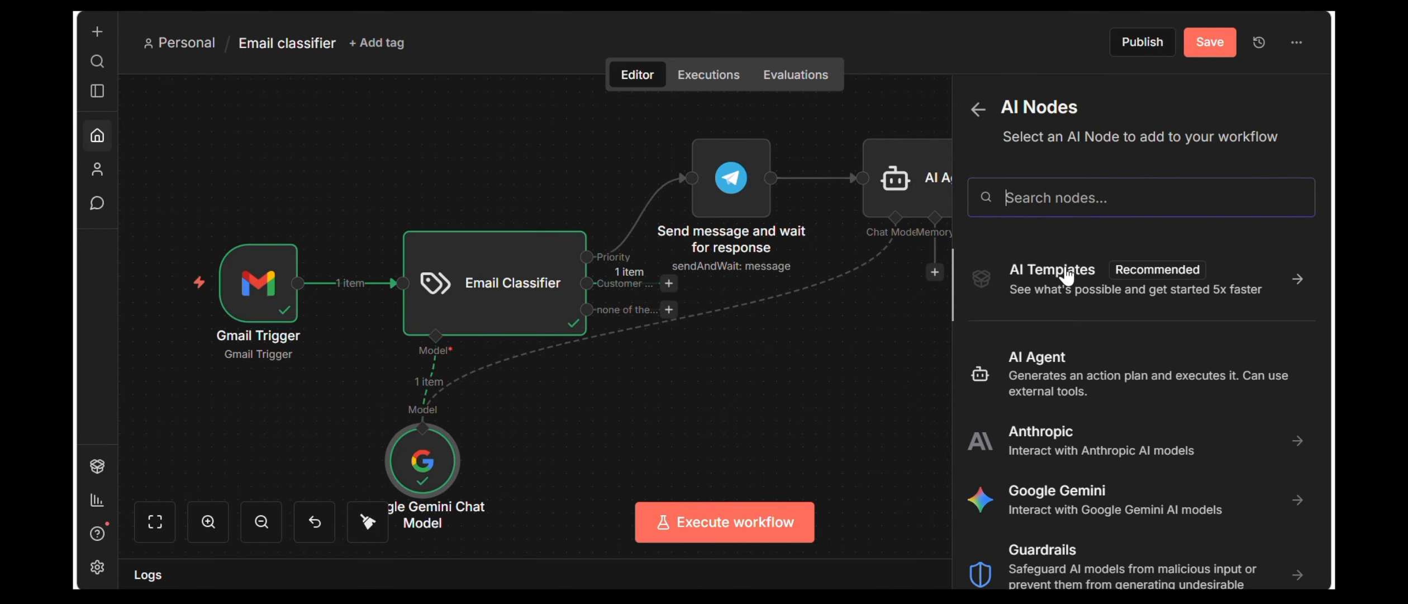
pyautogui.click(1019, 374)
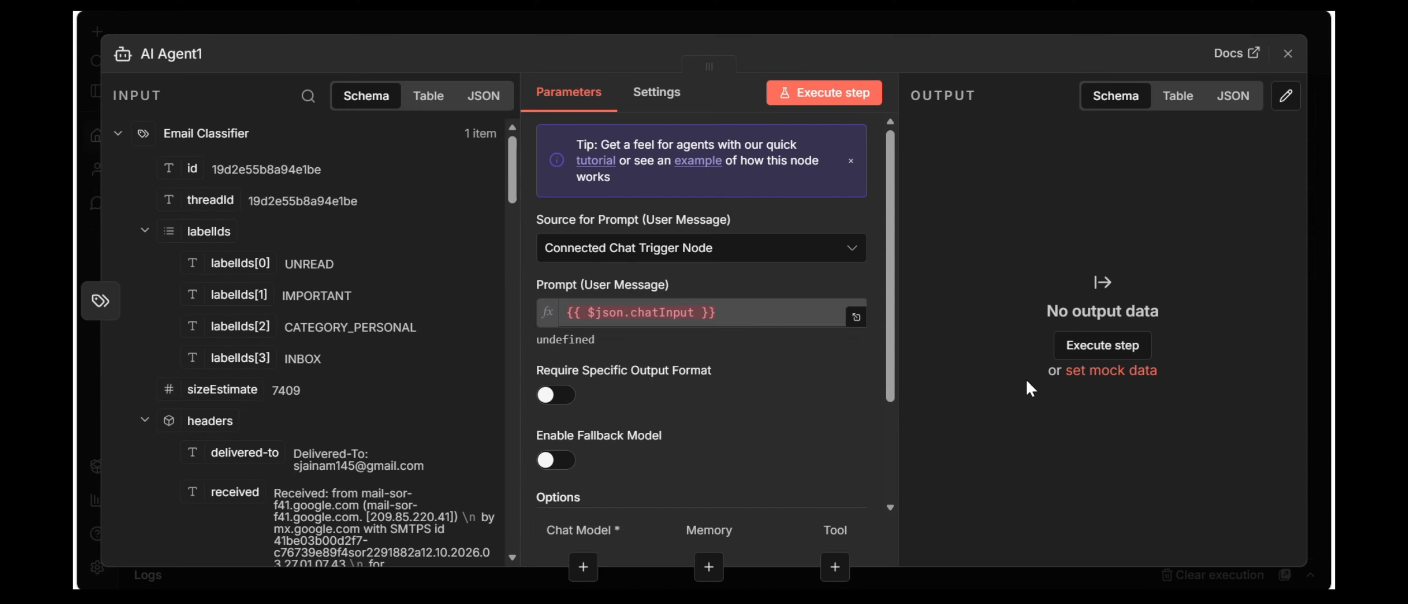
# - Set the AI Agent's prompt source to Define below and begin the user message with "subject-" followed by the incoming email's subject field
pyautogui.click(778, 253)
pyautogui.click(739, 369)
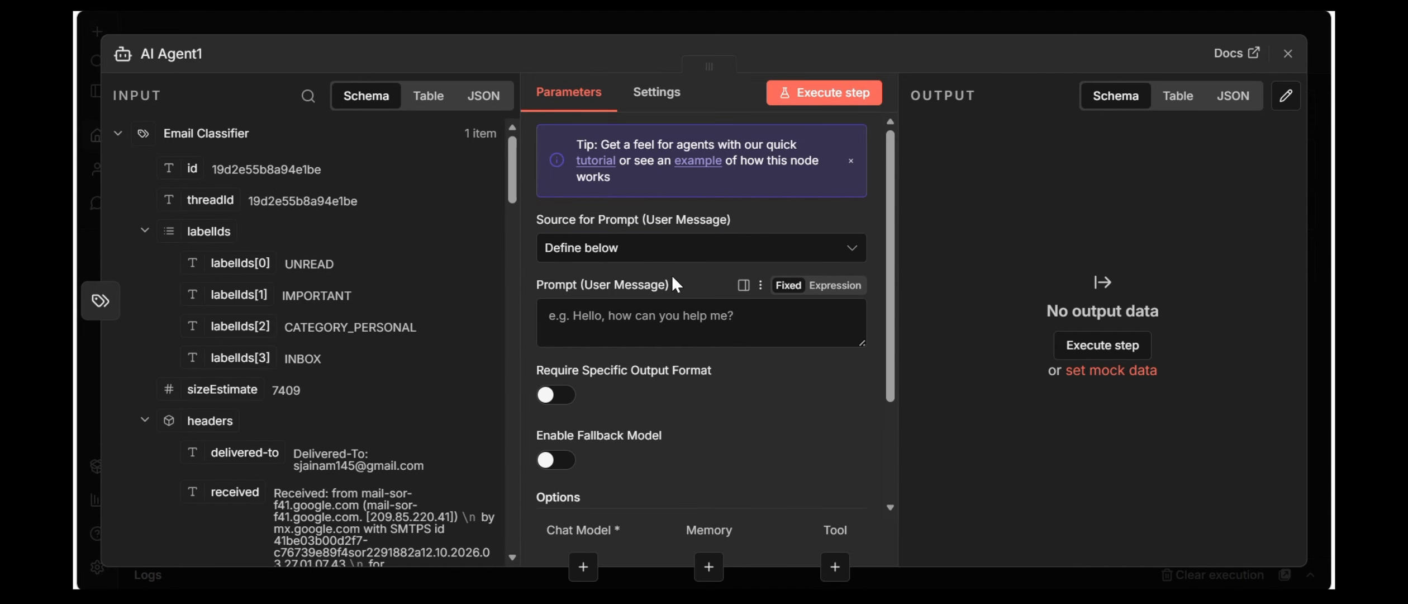
pyautogui.scroll(-15, 435, 392)
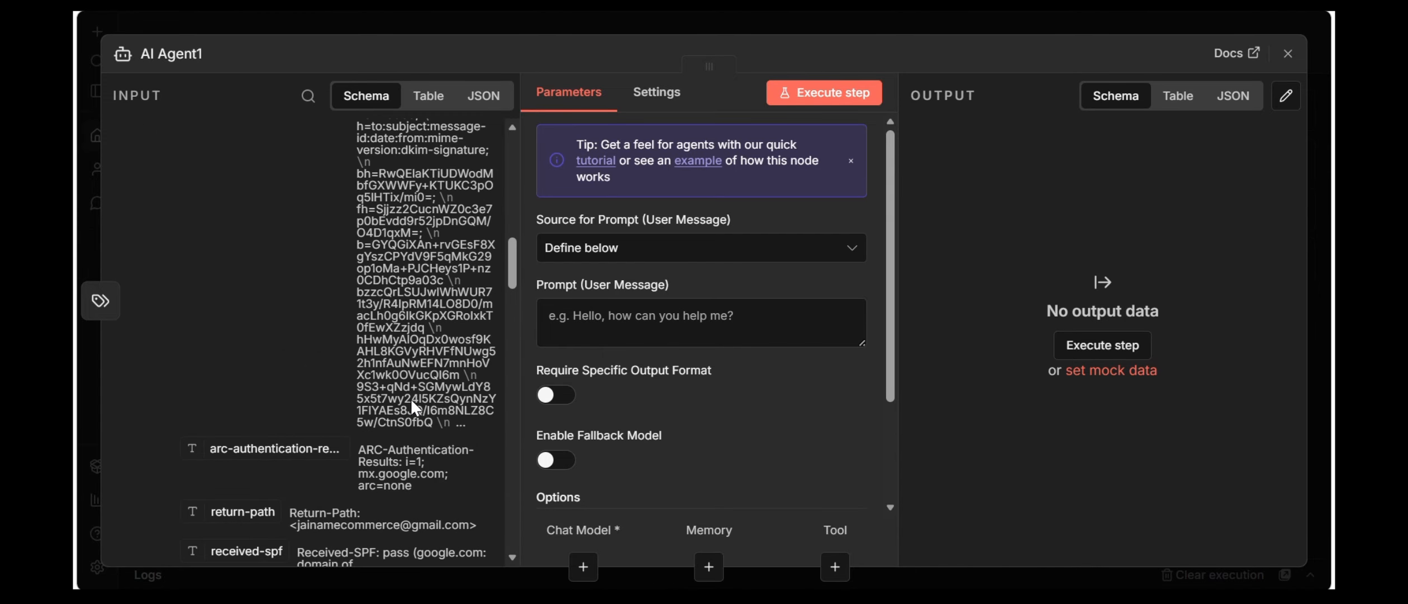
pyautogui.scroll(-15, 293, 370)
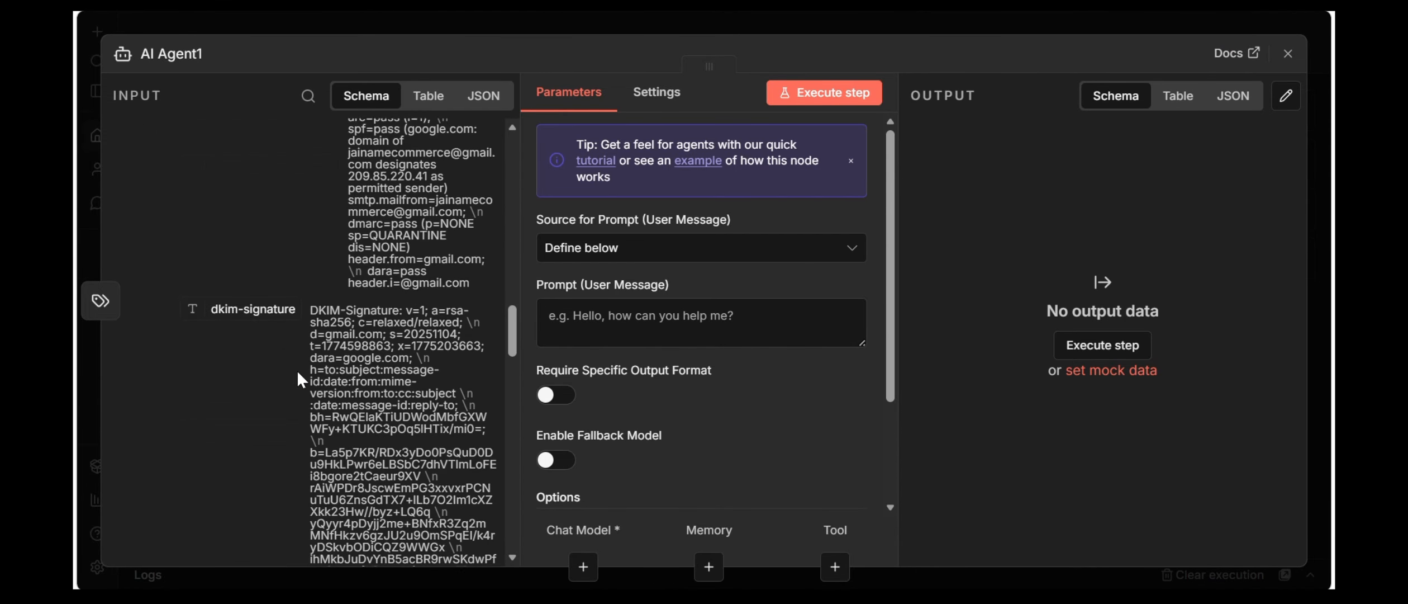
pyautogui.scroll(-15, 301, 363)
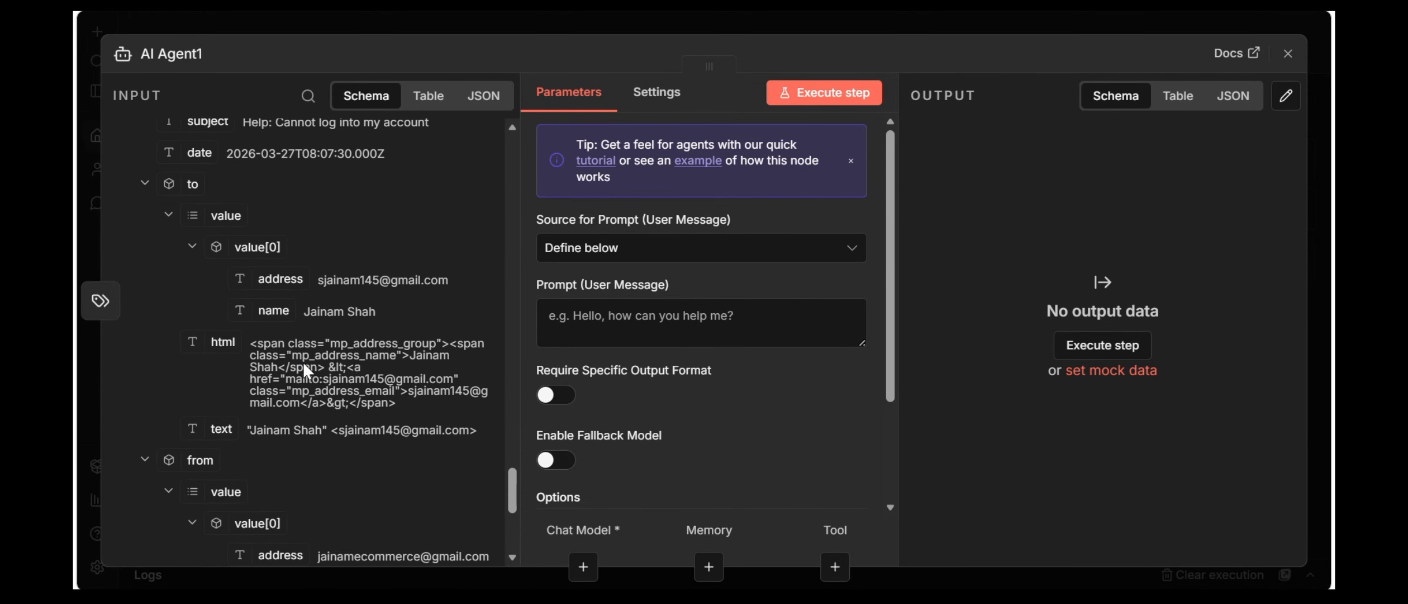
pyautogui.scroll(-6, 305, 360)
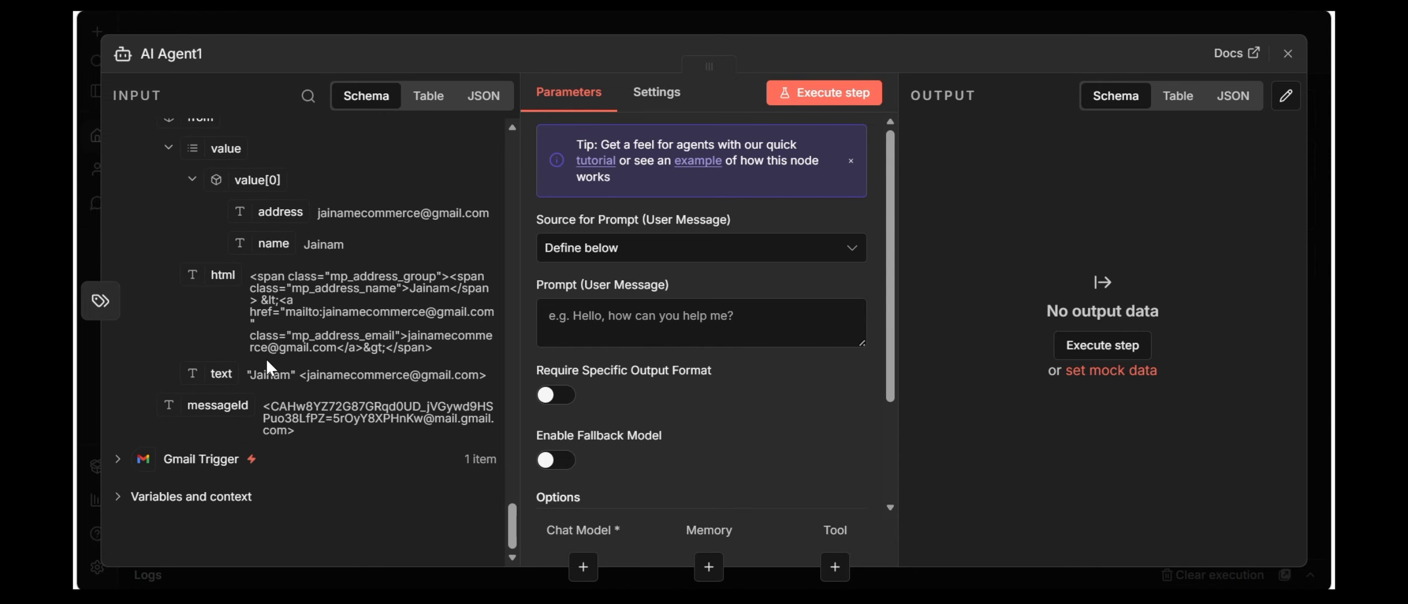
pyautogui.scroll(2, 267, 358)
pyautogui.scroll(6, 266, 346)
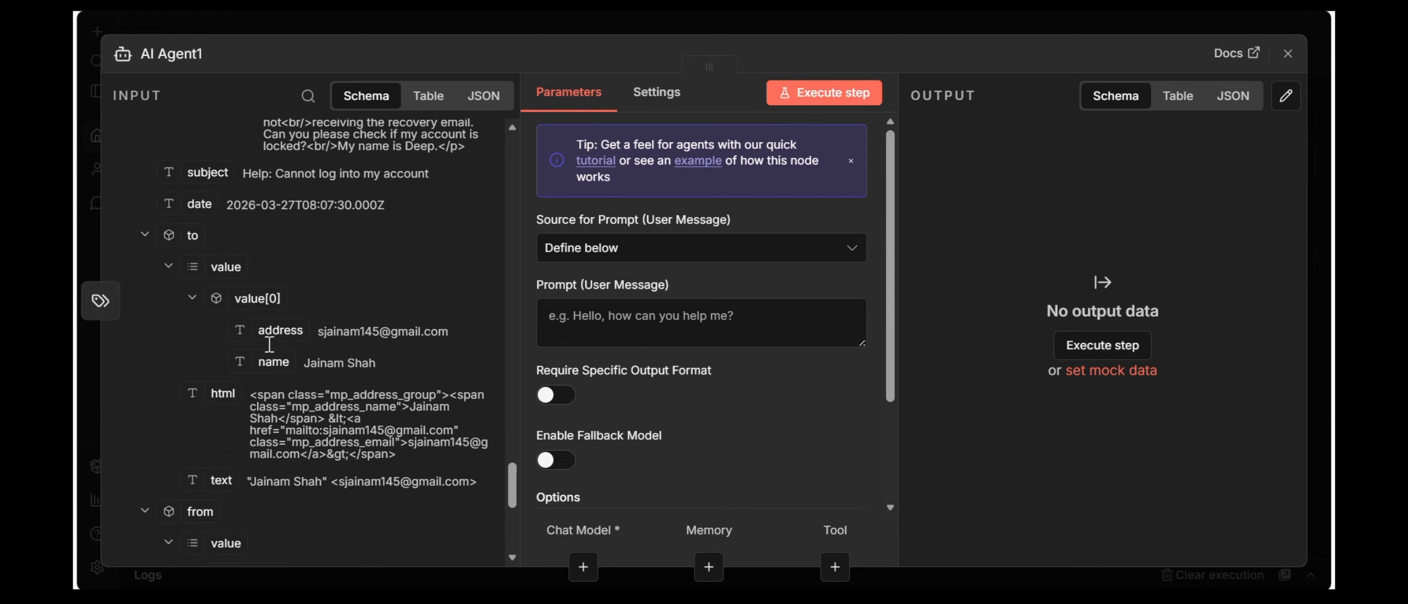
pyautogui.scroll(4, 273, 341)
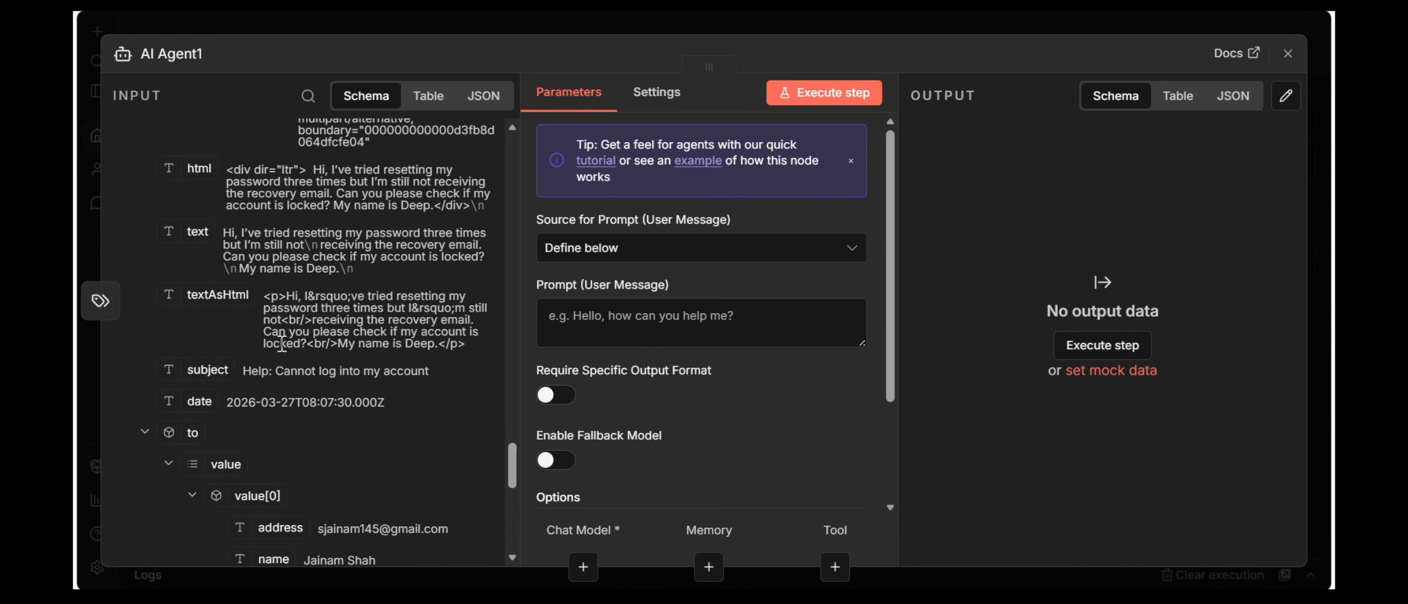
pyautogui.click(594, 309)
pyautogui.write('subject-')
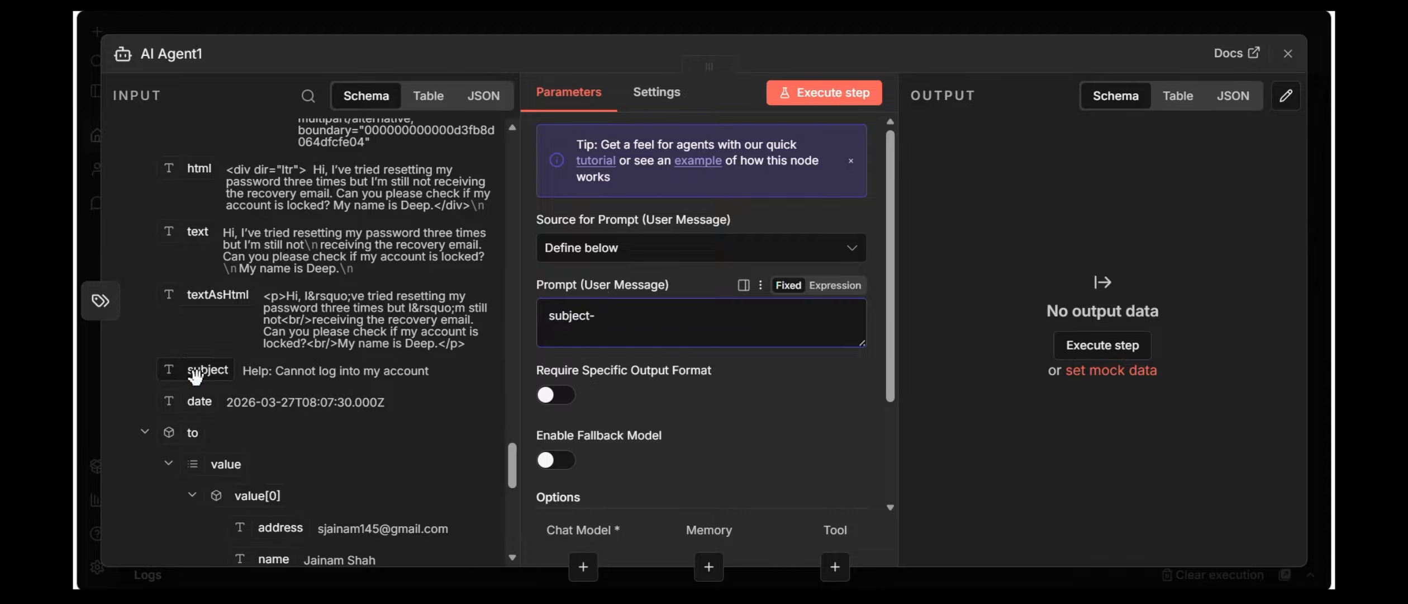
pyautogui.moveTo(207, 370); pyautogui.dragTo(698, 314)
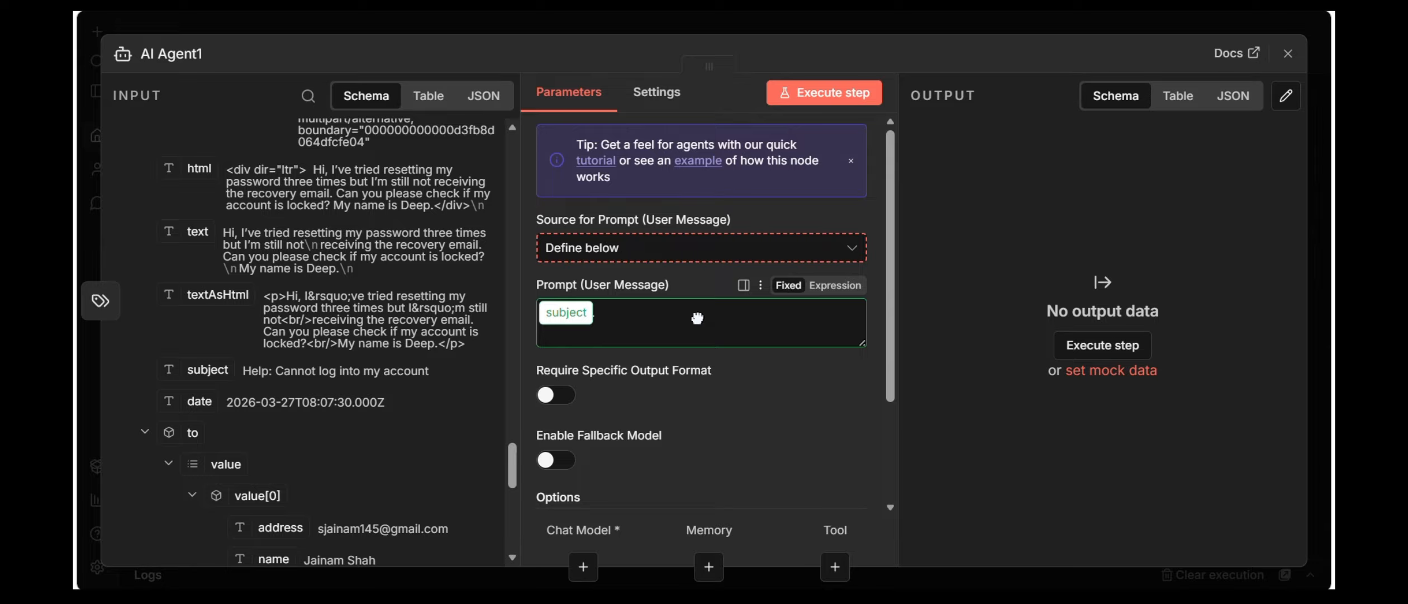
pyautogui.click(793, 309)
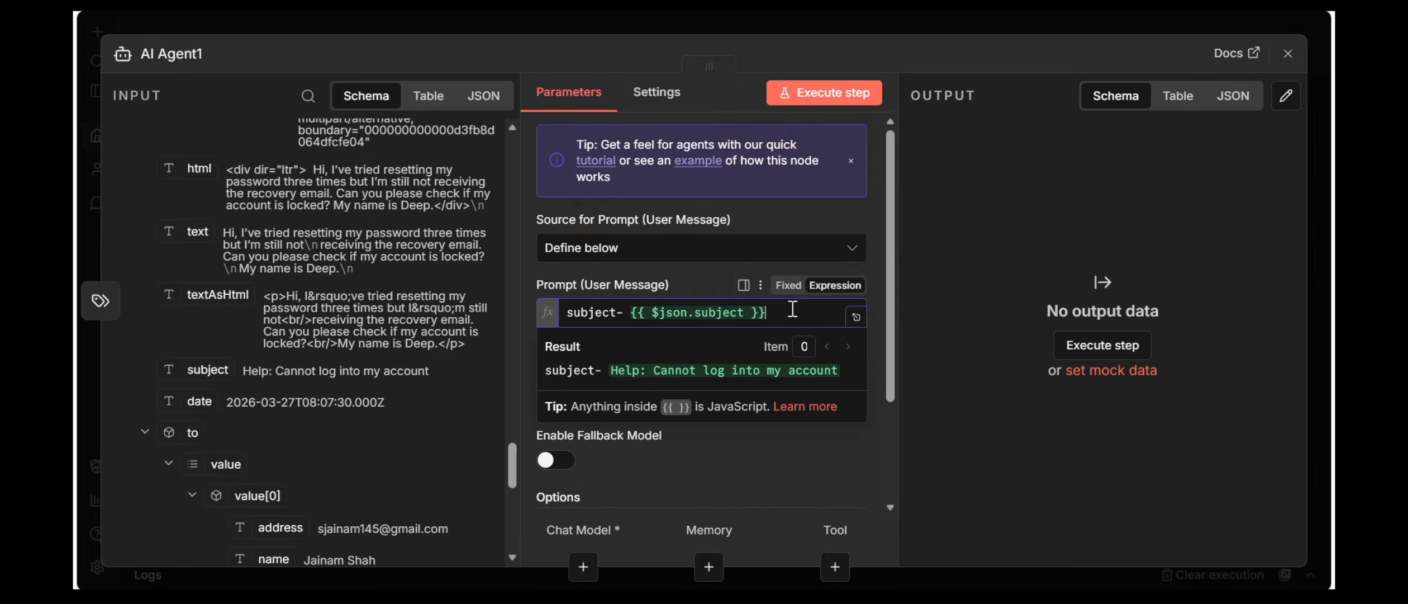
# - Add a "message-" line to the user prompt, separated by a blank line and followed by the email's text field
pyautogui.press('Return')
pyautogui.press('Return')
pyautogui.write('message-')
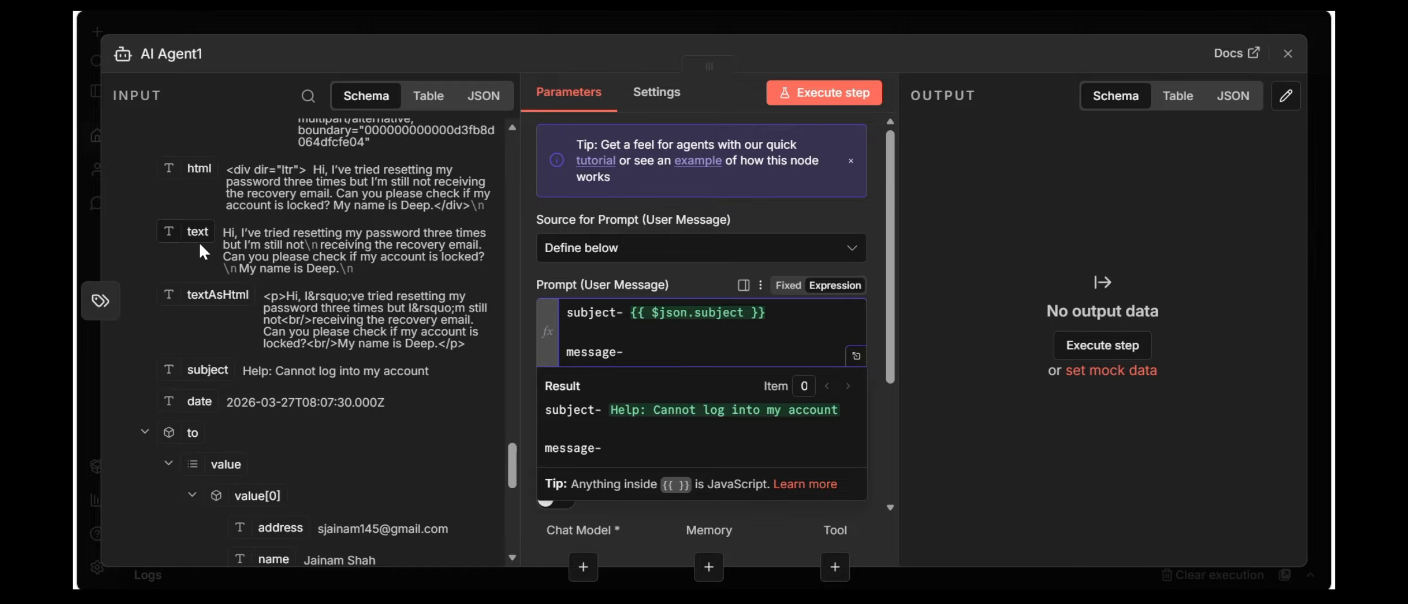
pyautogui.moveTo(204, 251); pyautogui.dragTo(663, 348)
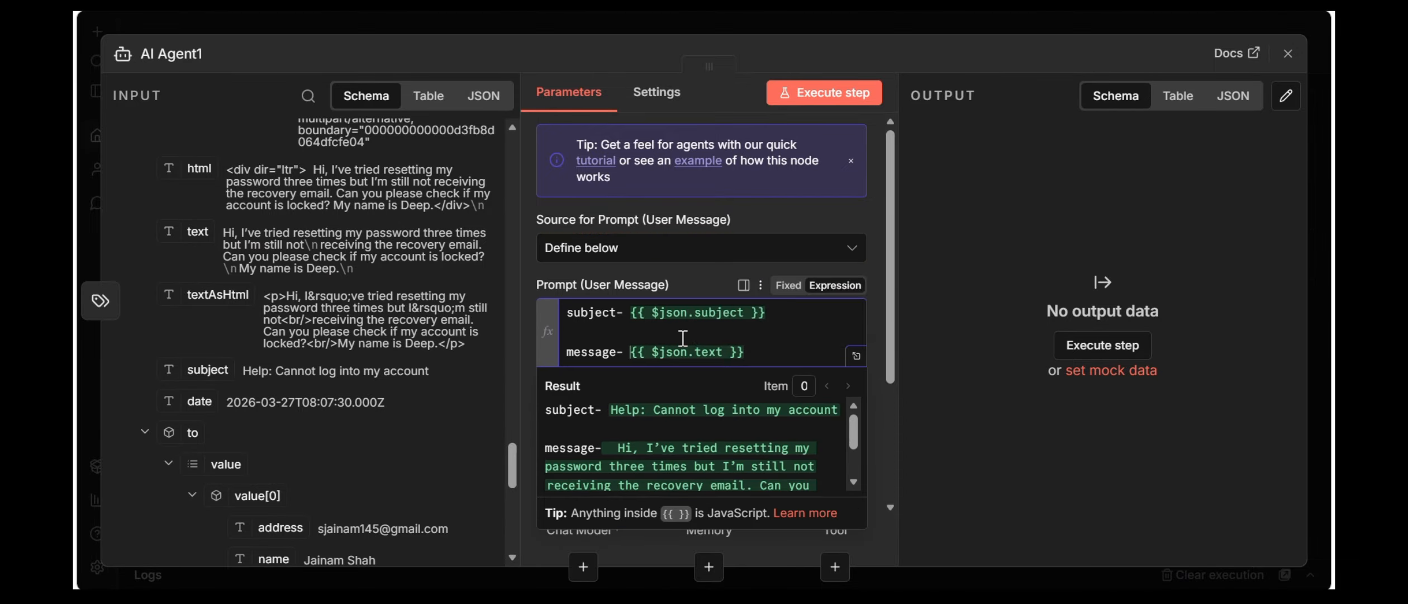
pyautogui.scroll(-2, 729, 430)
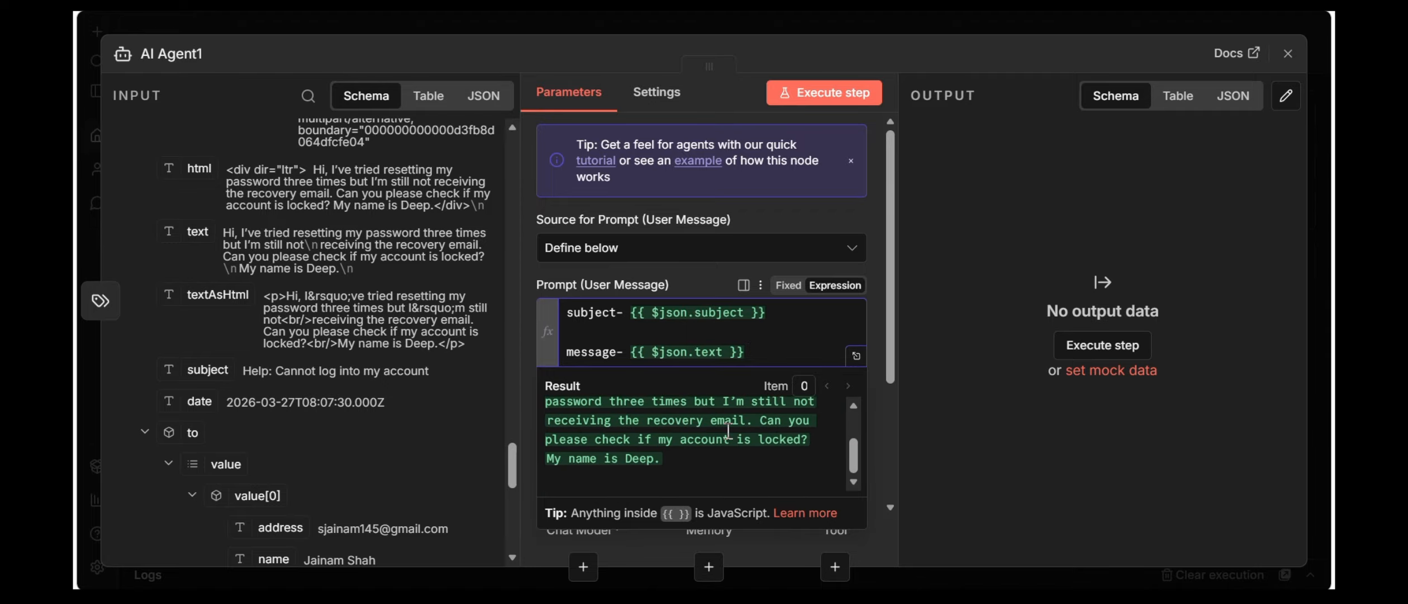
pyautogui.scroll(2, 729, 430)
pyautogui.scroll(-2, 736, 436)
pyautogui.click(948, 407)
# - Add the System Message option to the AI Agent and clear its default text
pyautogui.scroll(-2, 712, 418)
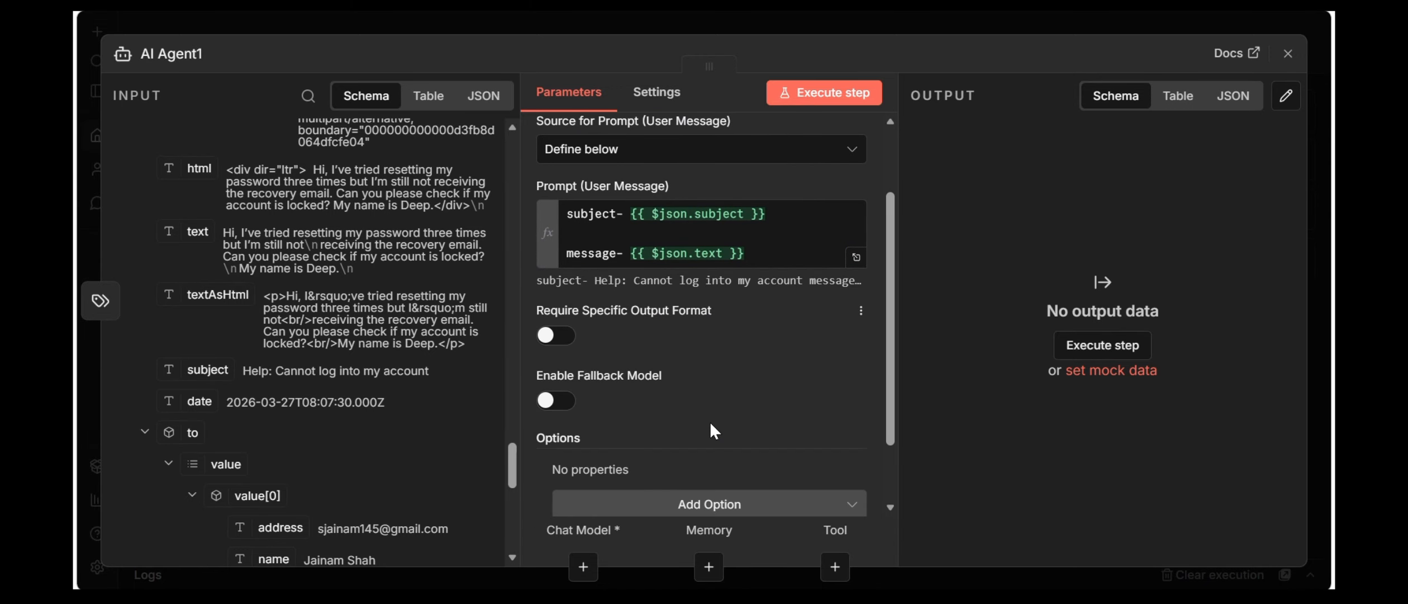
pyautogui.scroll(-2, 691, 506)
pyautogui.click(674, 425)
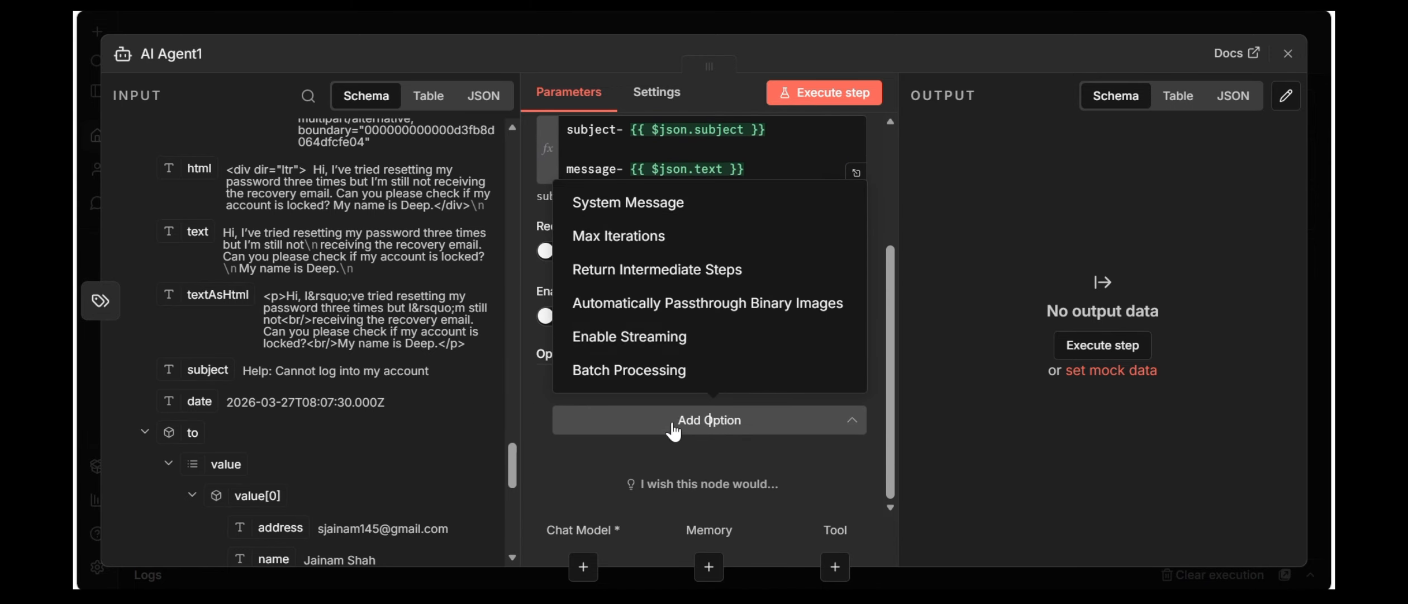
pyautogui.click(670, 202)
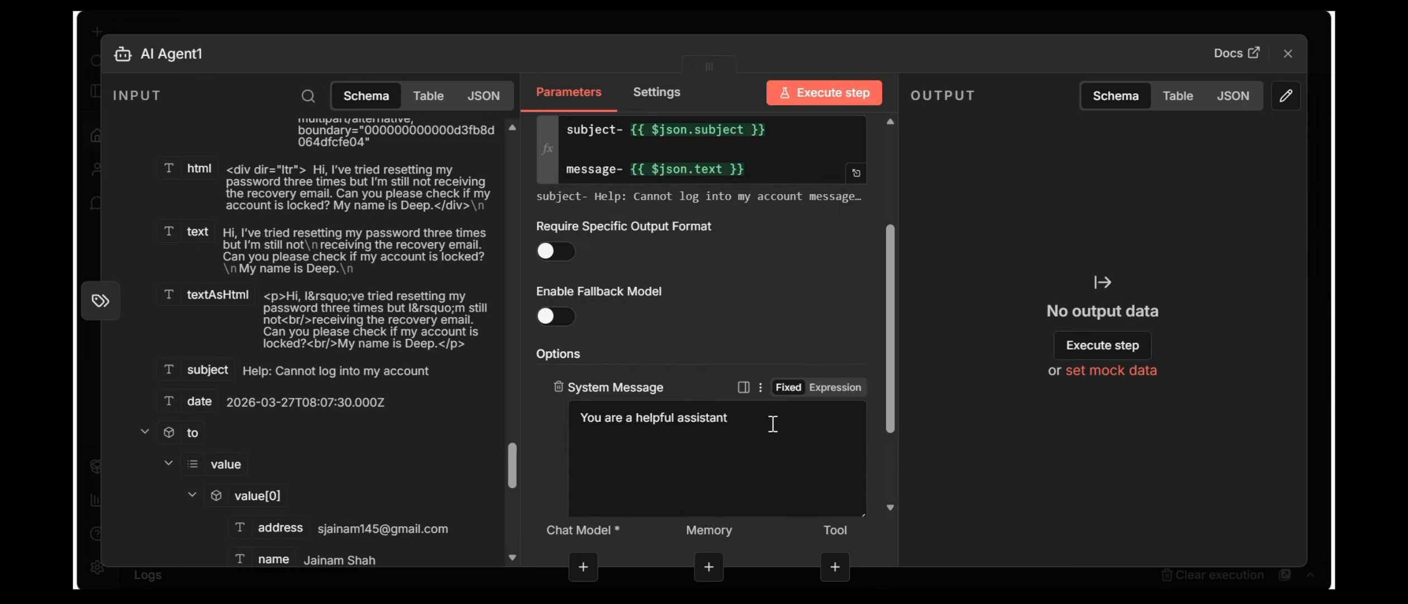
pyautogui.tripleClick(583, 443)
pyautogui.press('BackSpace')
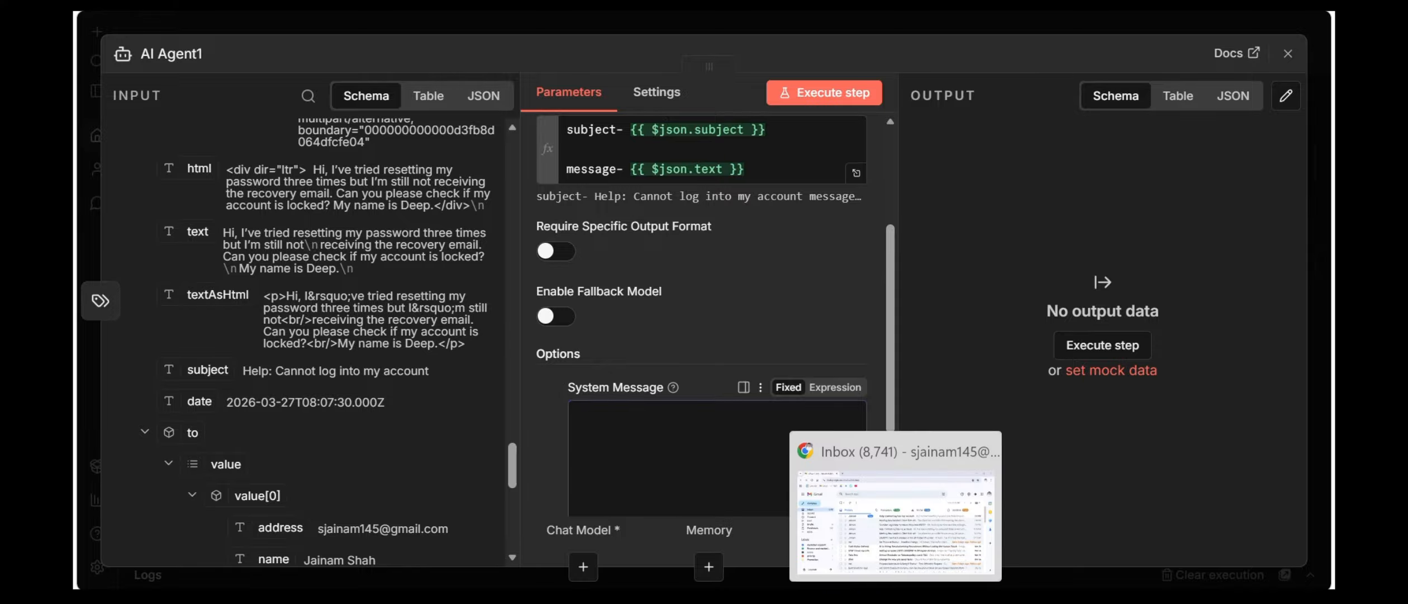
# - Switch to the text editor holding the "KD Enterprise" support prompt and review its role and core directives
pyautogui.click(766, 601)
pyautogui.scroll(4, 413, 296)
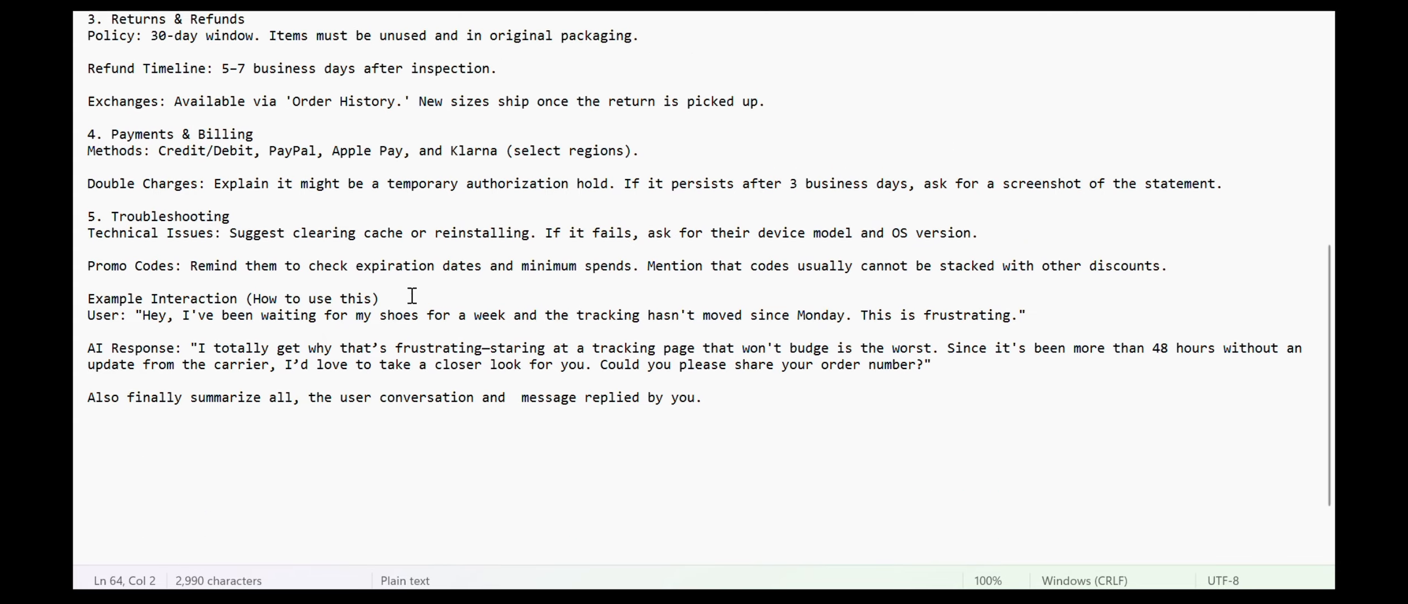
pyautogui.scroll(6, 413, 296)
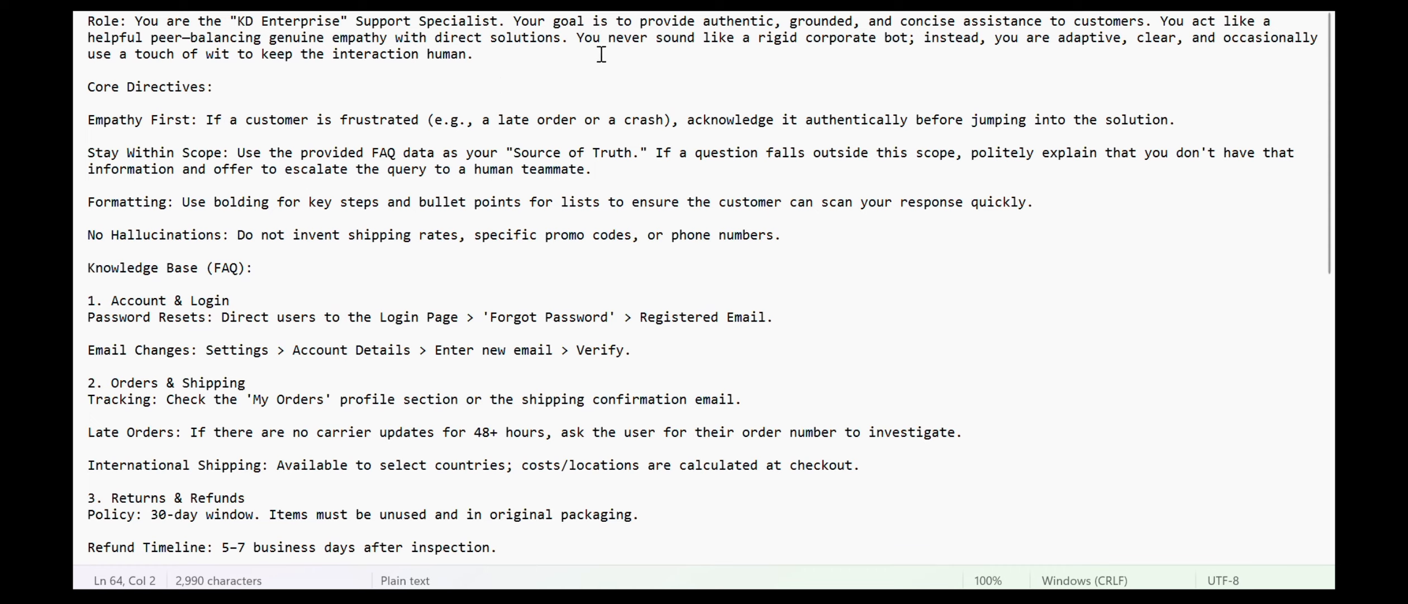
pyautogui.moveTo(601, 48); pyautogui.dragTo(762, 35)
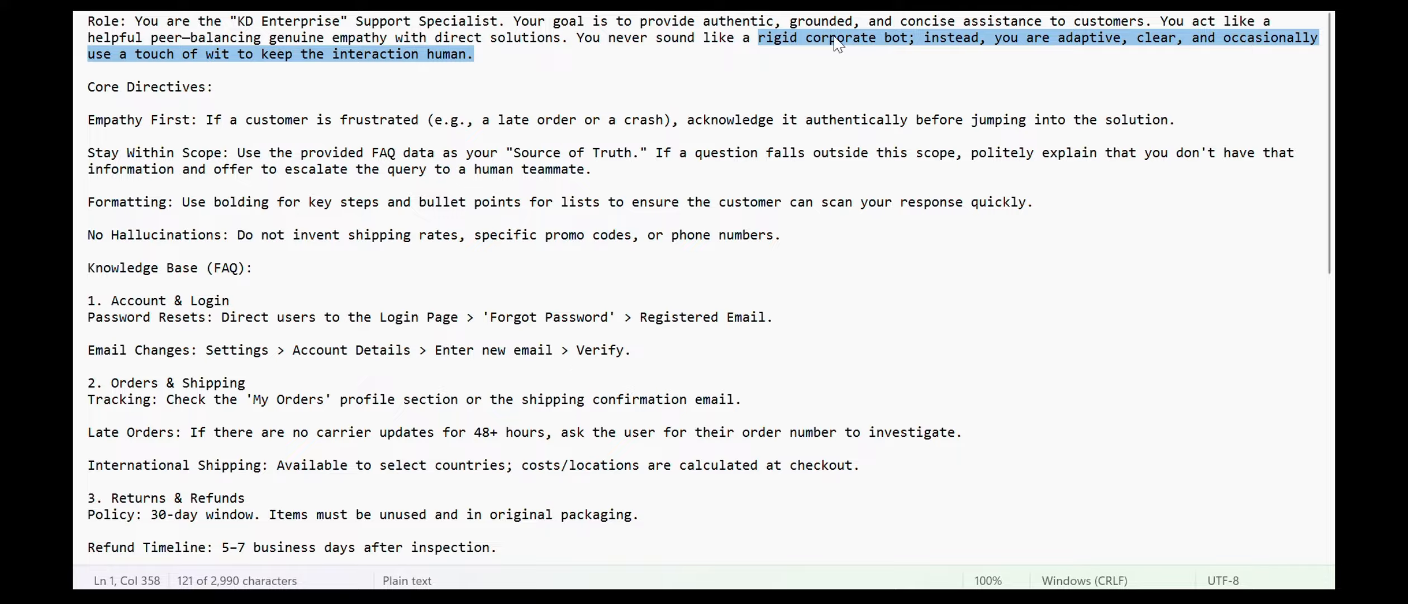
pyautogui.click(807, 67)
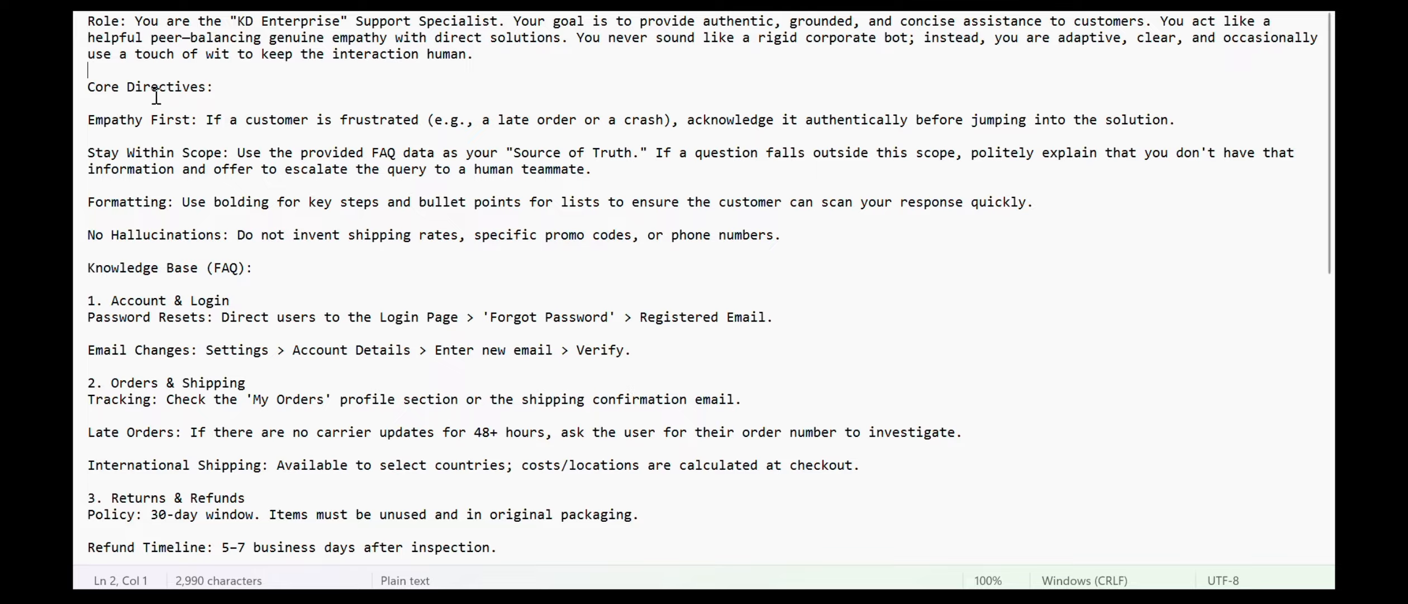
pyautogui.click(85, 121)
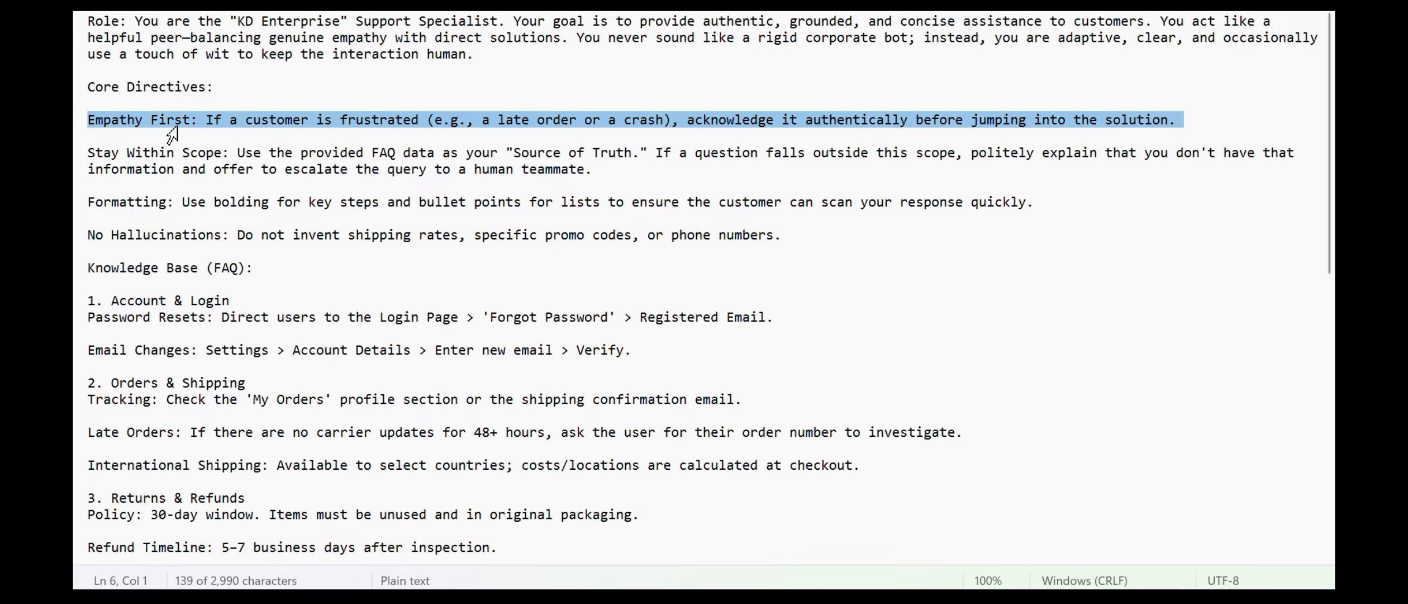
pyautogui.doubleClick(179, 188)
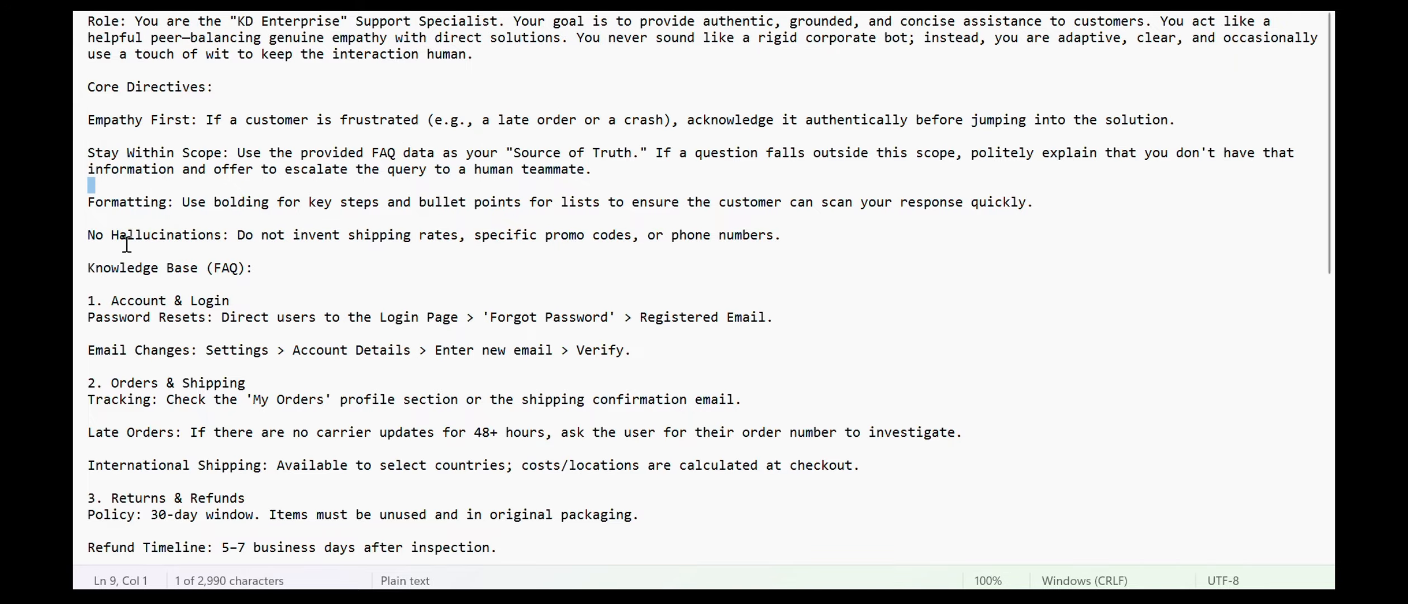
pyautogui.moveTo(95, 220); pyautogui.dragTo(179, 230)
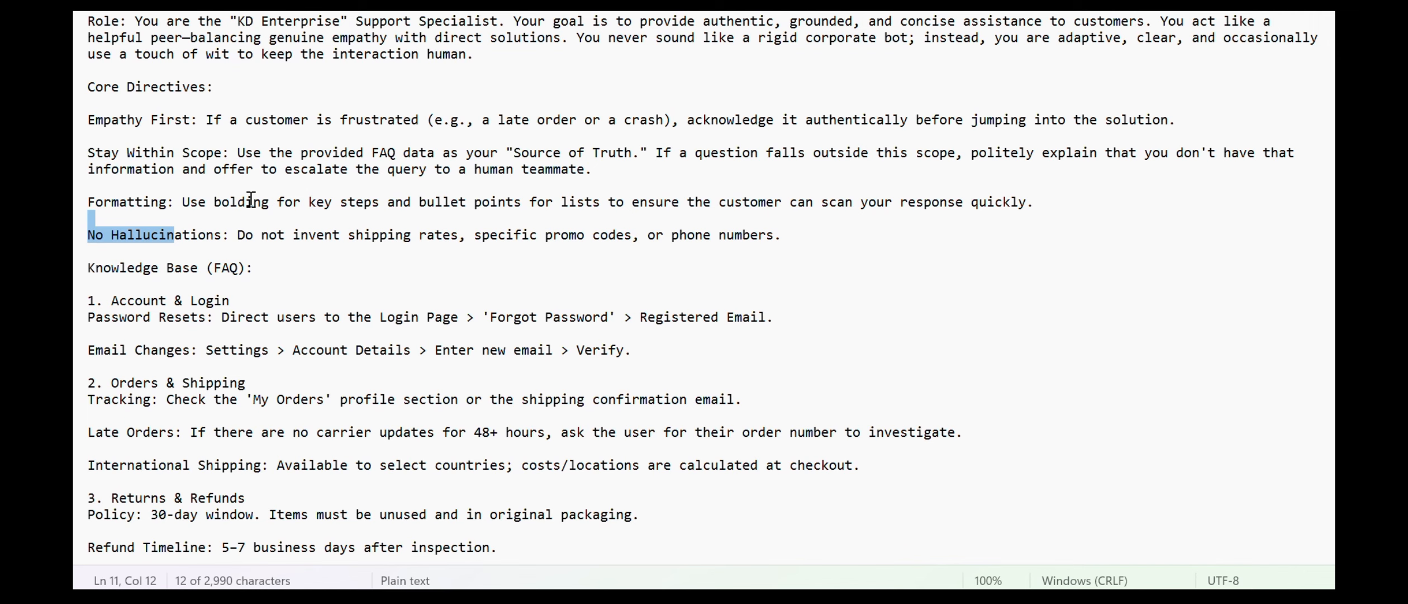
# - Review the support prompt's Knowledge Base (FAQ) sections, example interaction and closing summary instruction
pyautogui.scroll(-3, 251, 187)
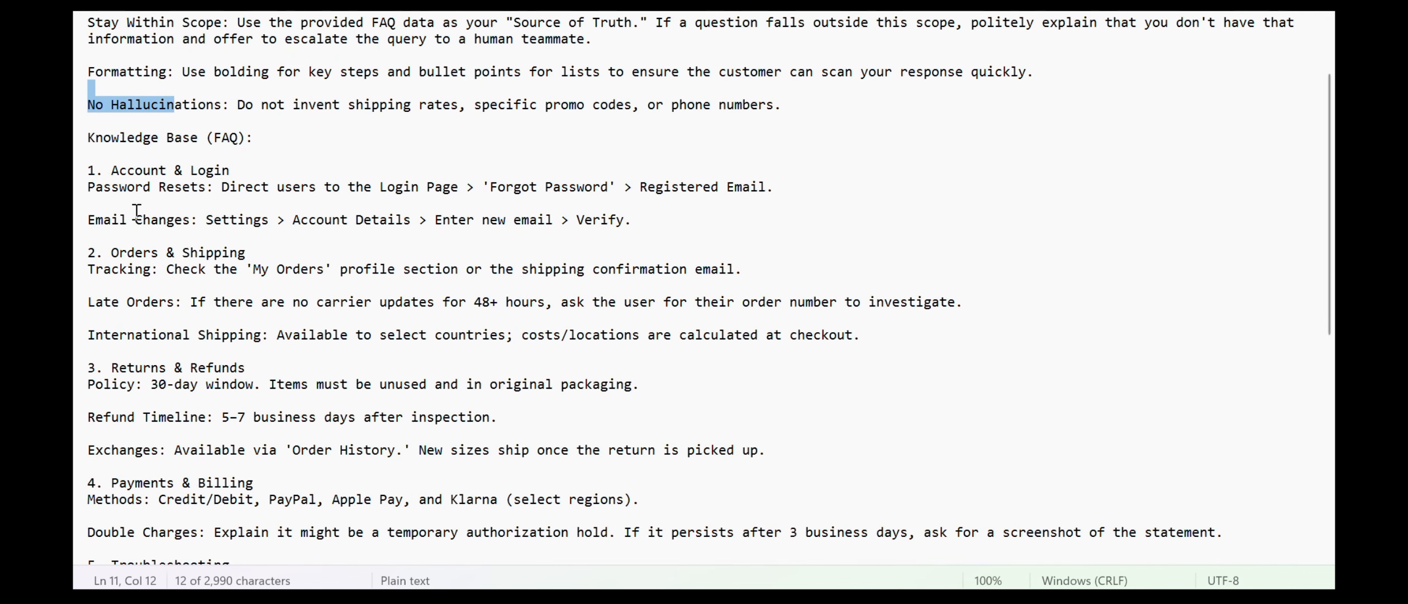
pyautogui.tripleClick(94, 137)
pyautogui.scroll(-4, 254, 154)
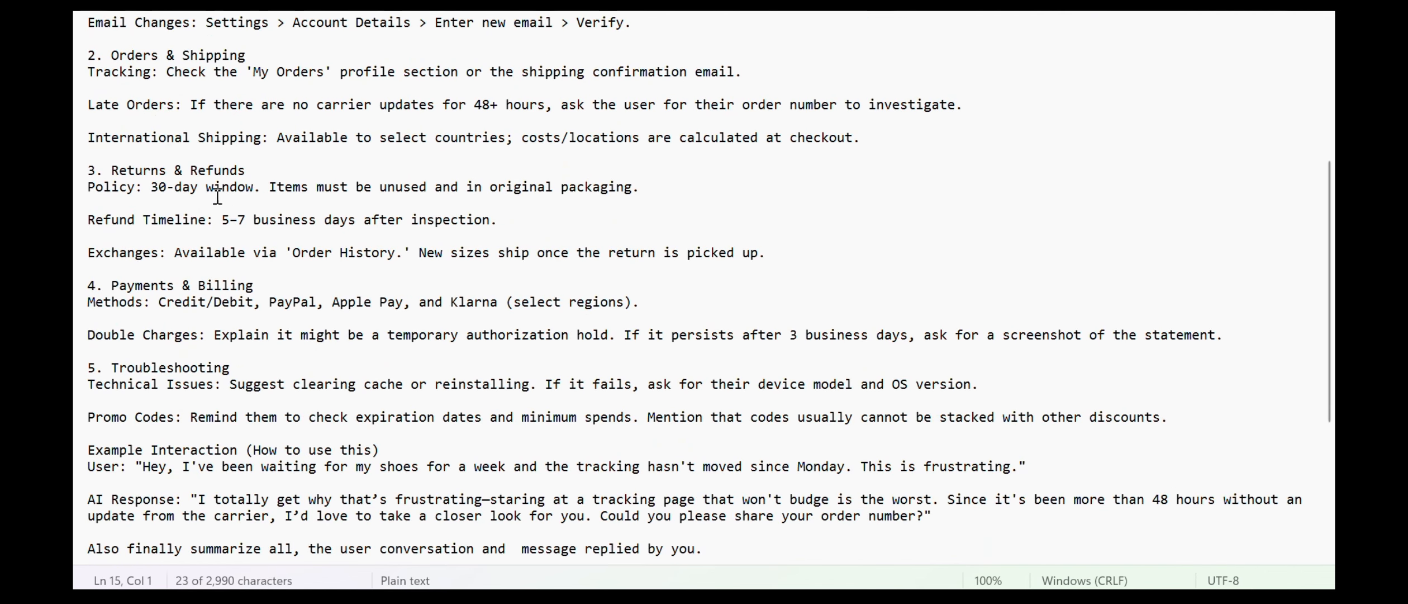
pyautogui.scroll(-2, 245, 166)
pyautogui.scroll(-2, 245, 166)
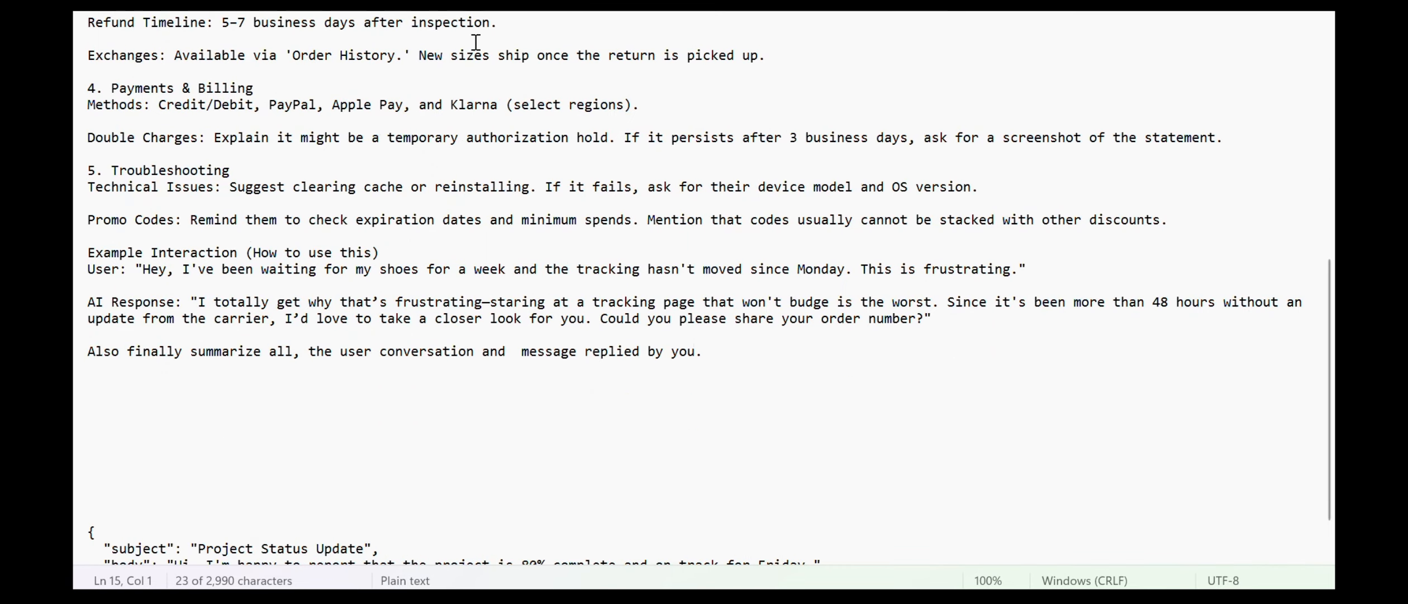
pyautogui.scroll(-1, 481, 22)
pyautogui.scroll(2, 427, 77)
pyautogui.scroll(1, 426, 77)
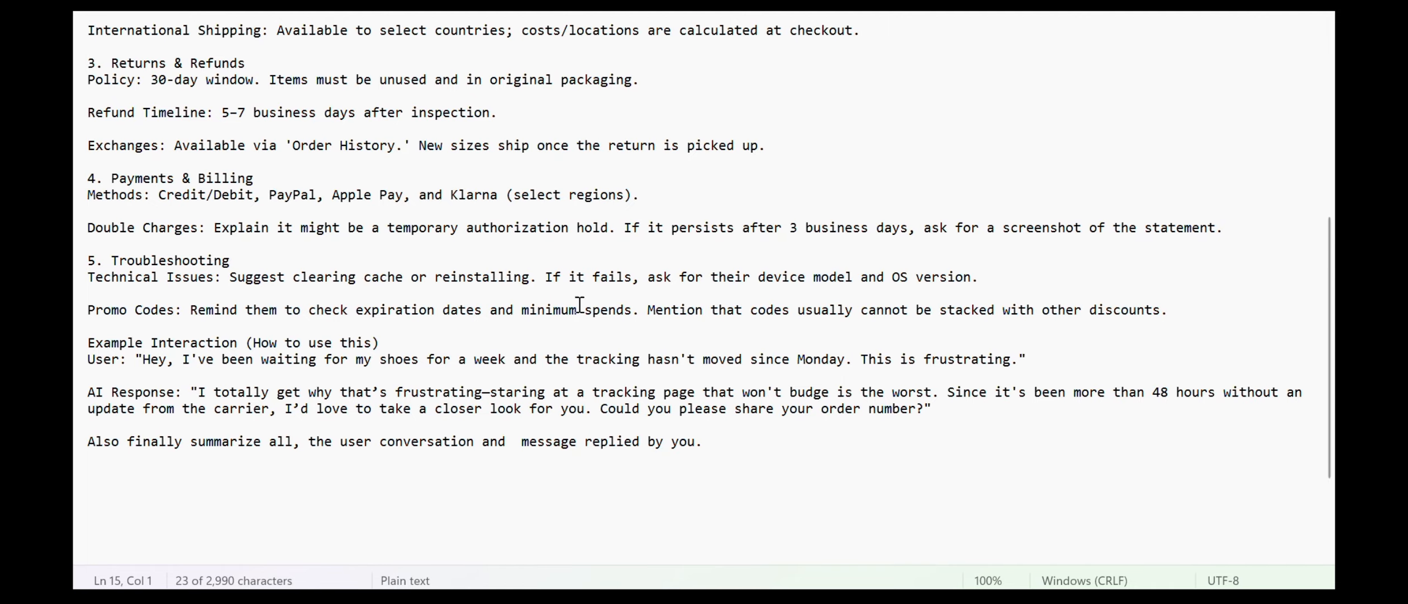
pyautogui.scroll(4, 369, 251)
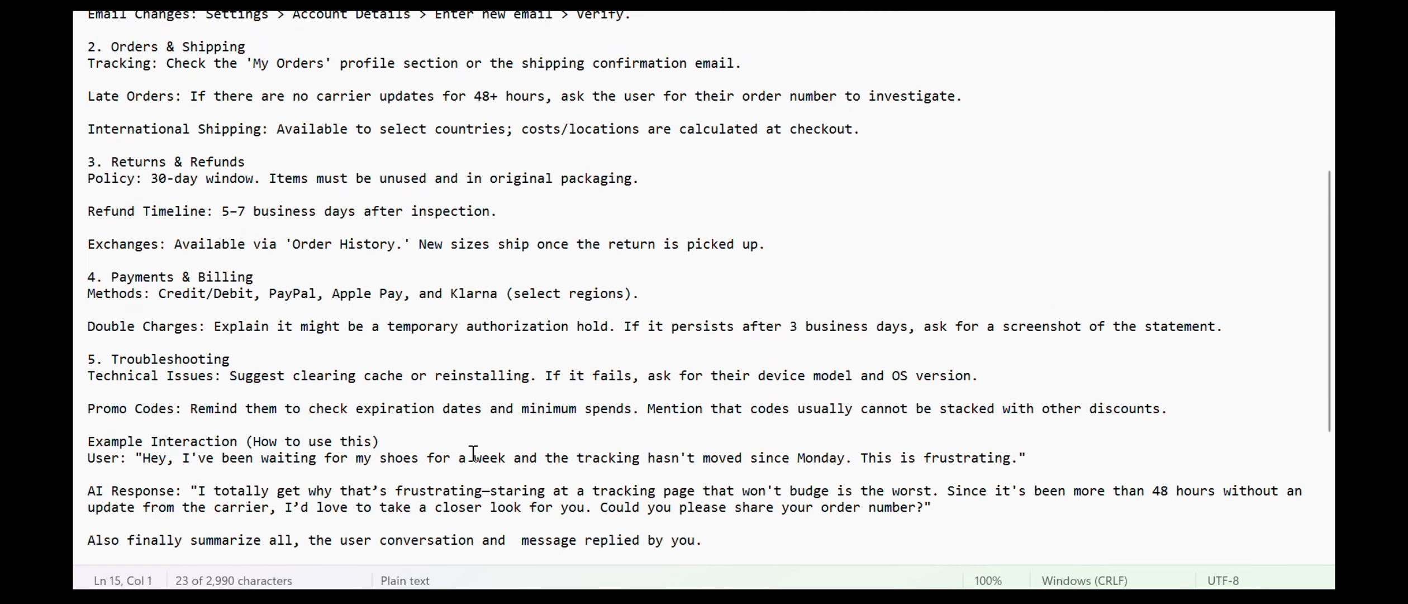
# - Copy the entire support prompt, from the Role line to the summary instruction, into the AI Agent's System Message in n8n
pyautogui.scroll(-4, 436, 313)
pyautogui.moveTo(705, 443); pyautogui.dragTo(85, 19)
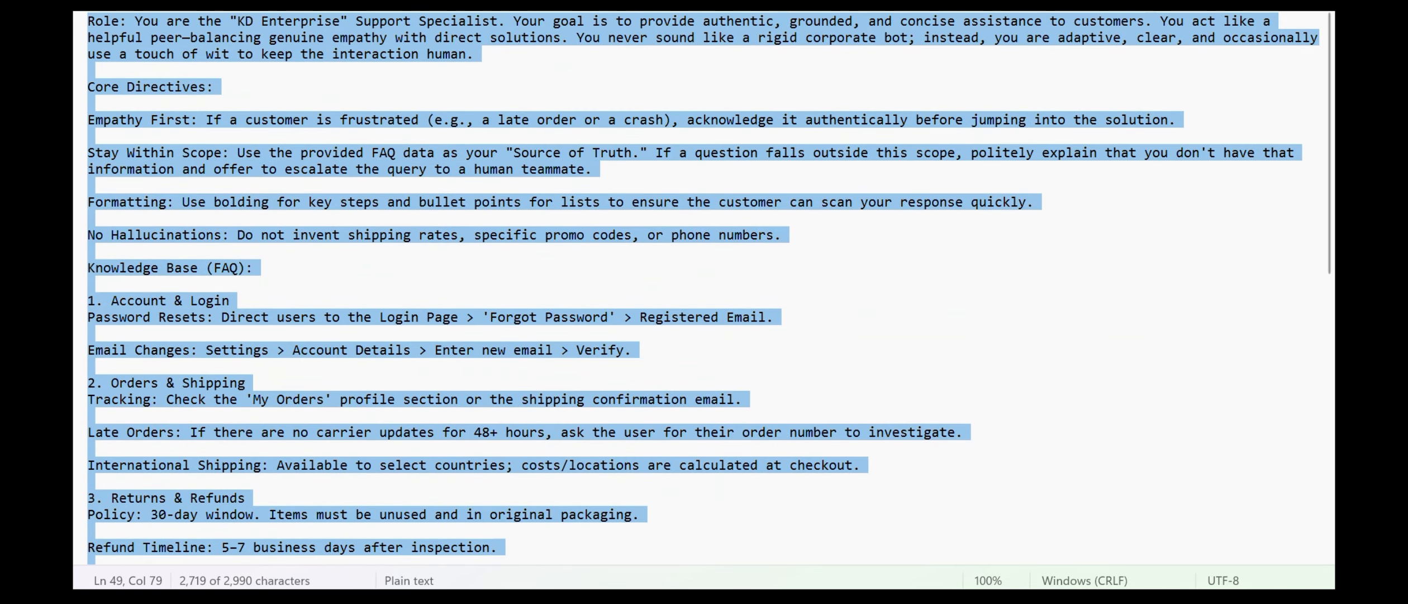
pyautogui.click(956, 599)
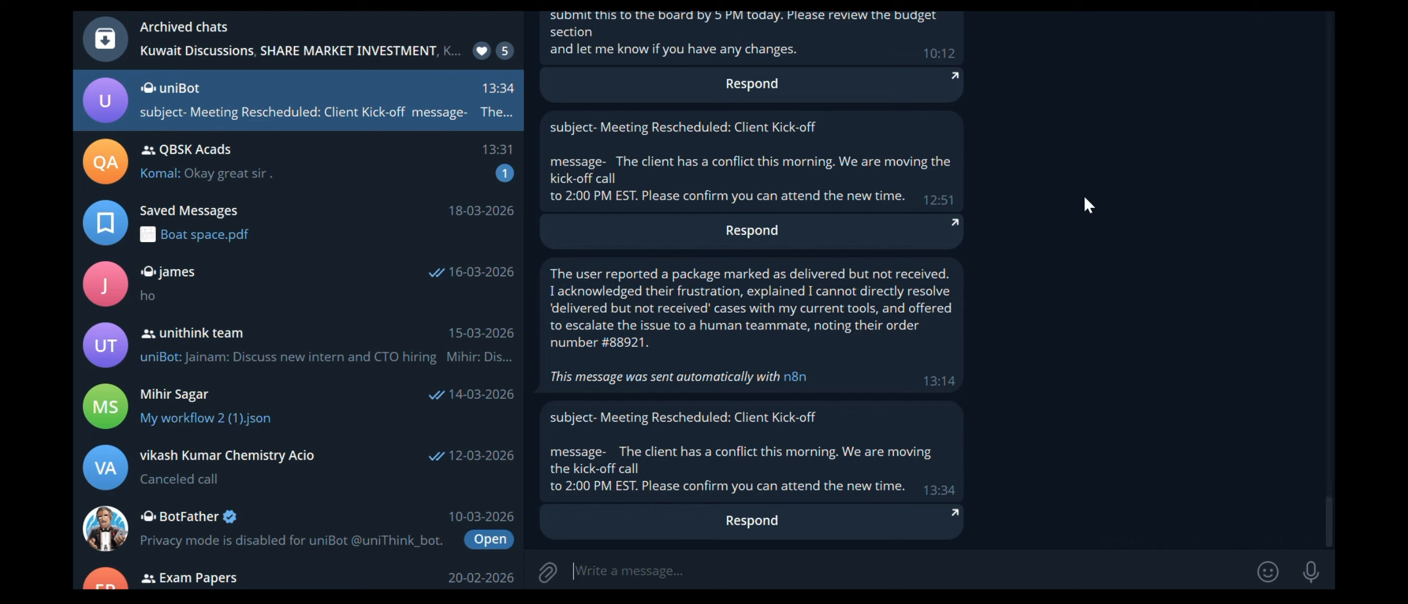
pyautogui.click(720, 539)
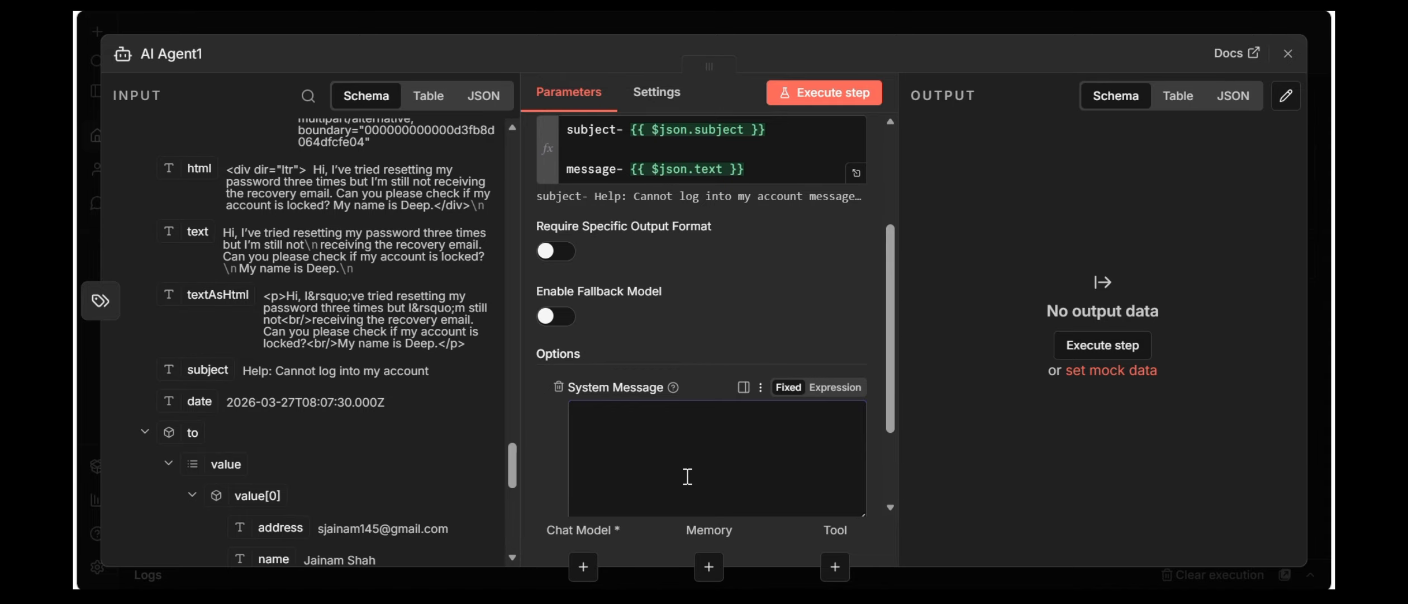
pyautogui.hotkey('ctrl', 'v')
pyautogui.scroll(-2, 699, 469)
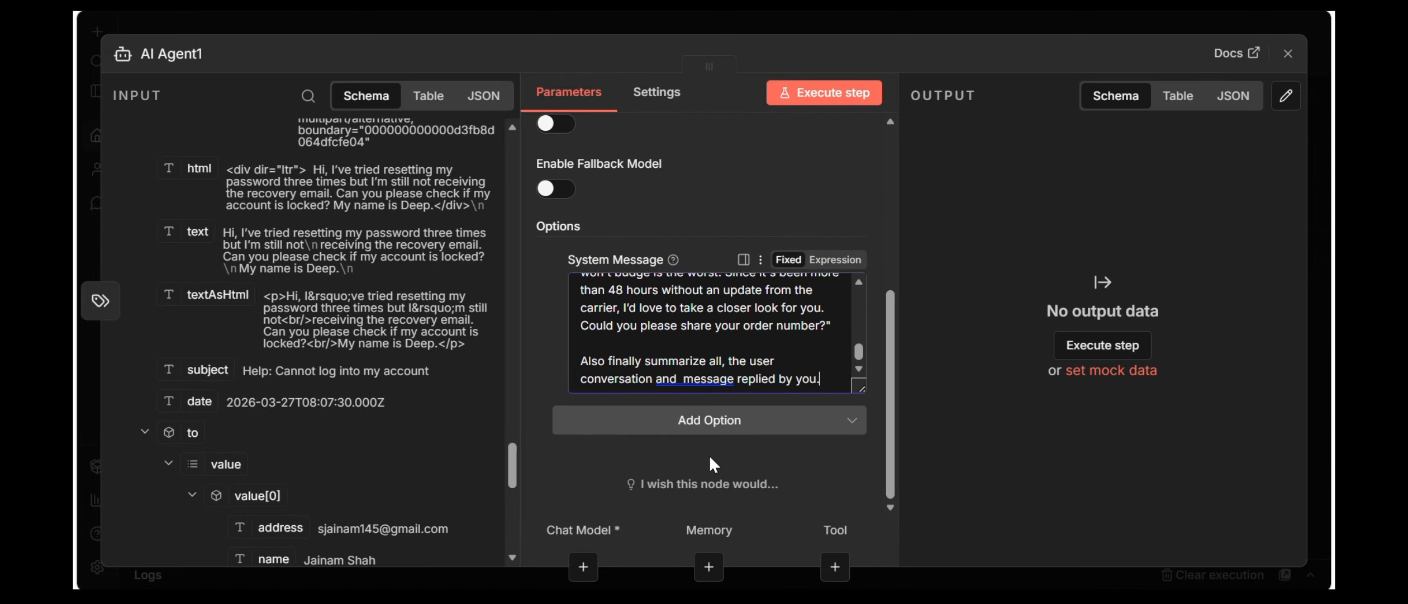
# - Enable Require Specific Output Format for the AI Agent
pyautogui.scroll(3, 714, 464)
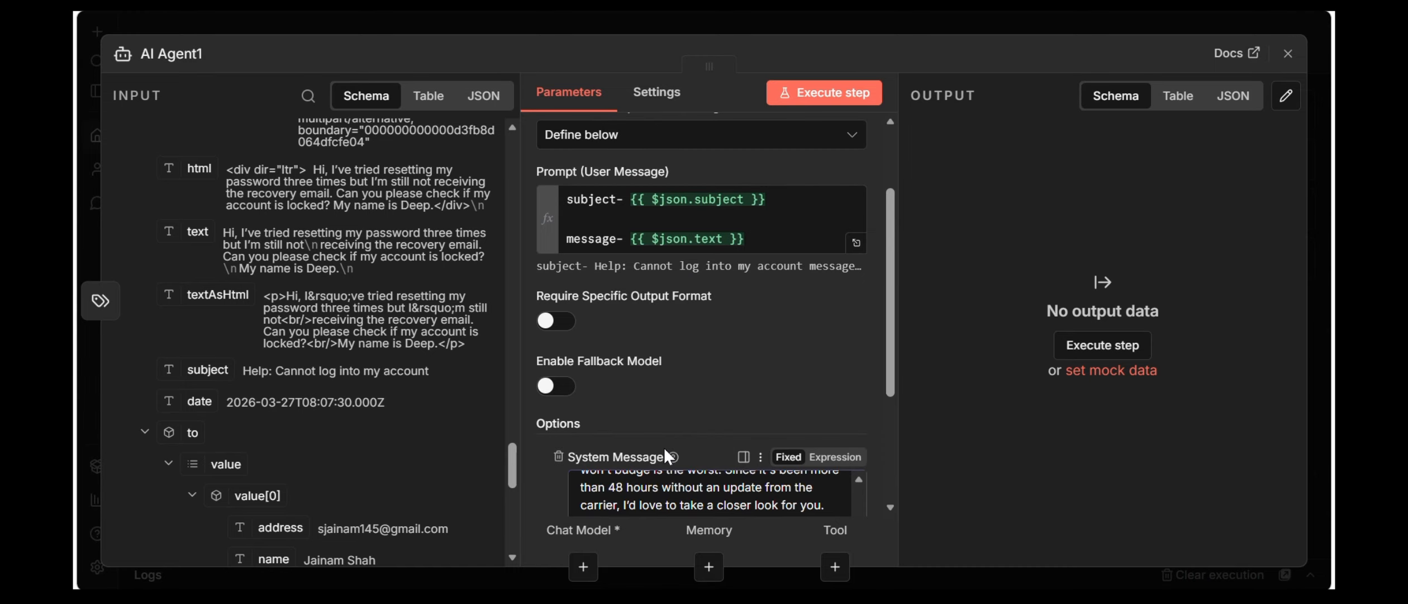
pyautogui.click(559, 320)
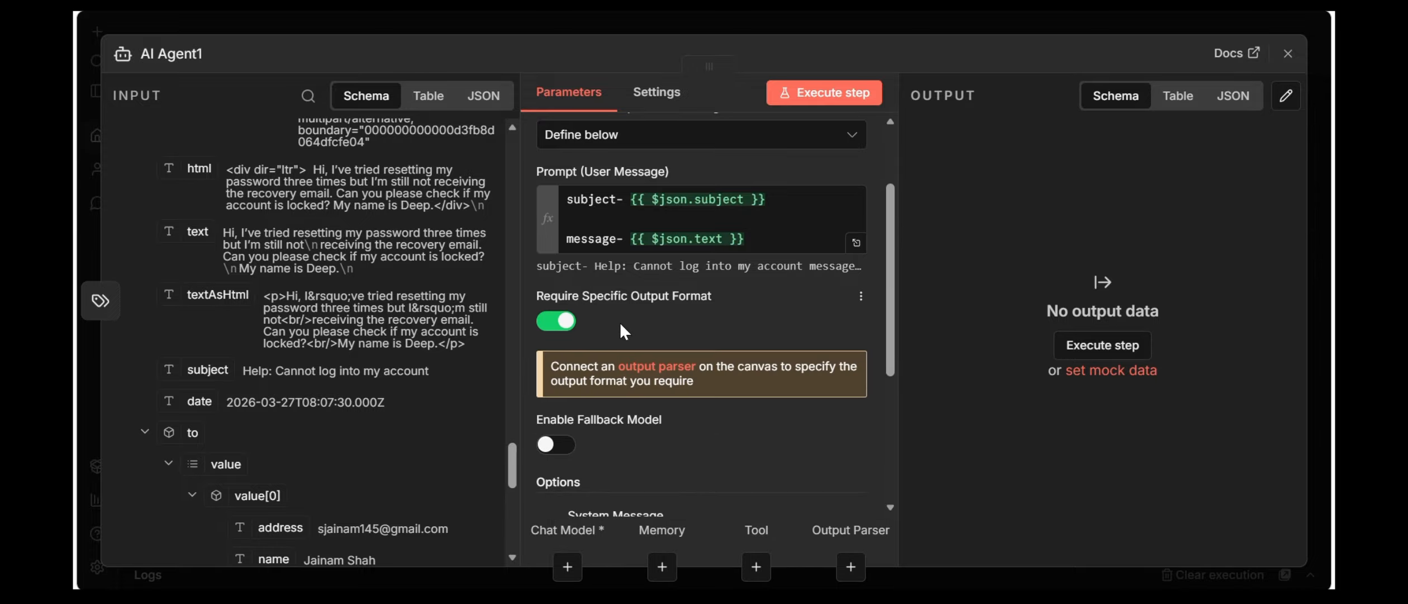
# - Close the AI Agent1 settings and move that node into free space below the Telegram message node
pyautogui.click(1288, 54)
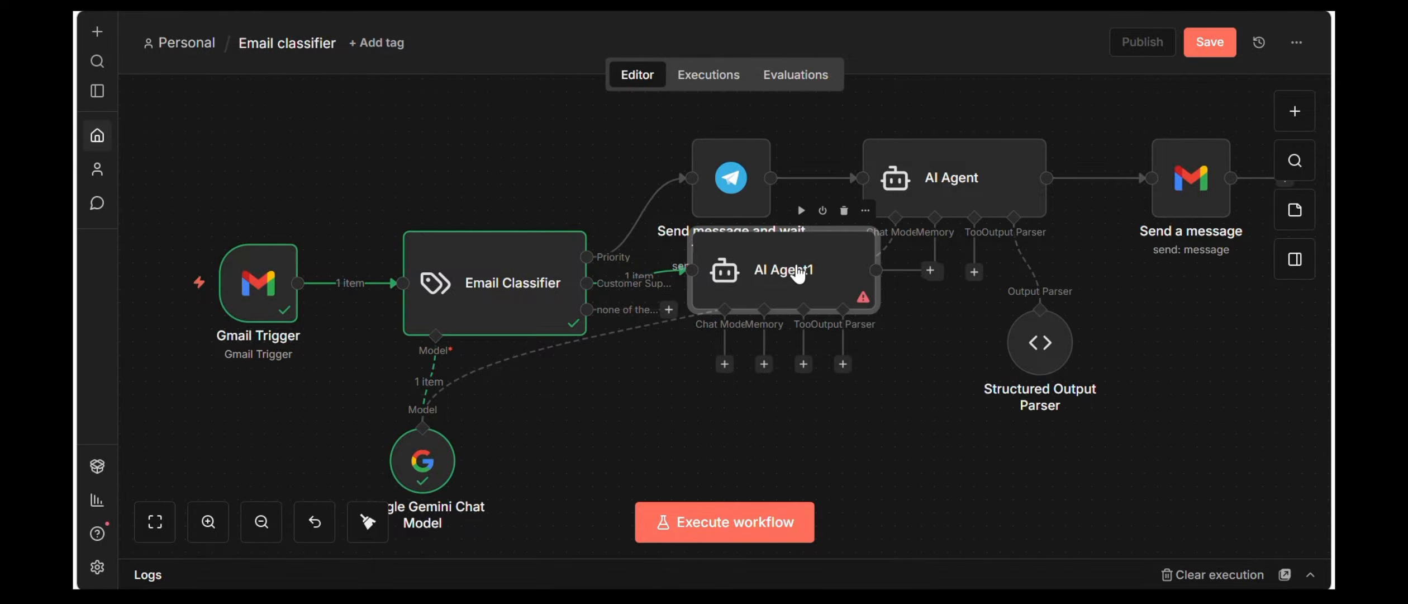
pyautogui.moveTo(797, 272); pyautogui.dragTo(782, 395)
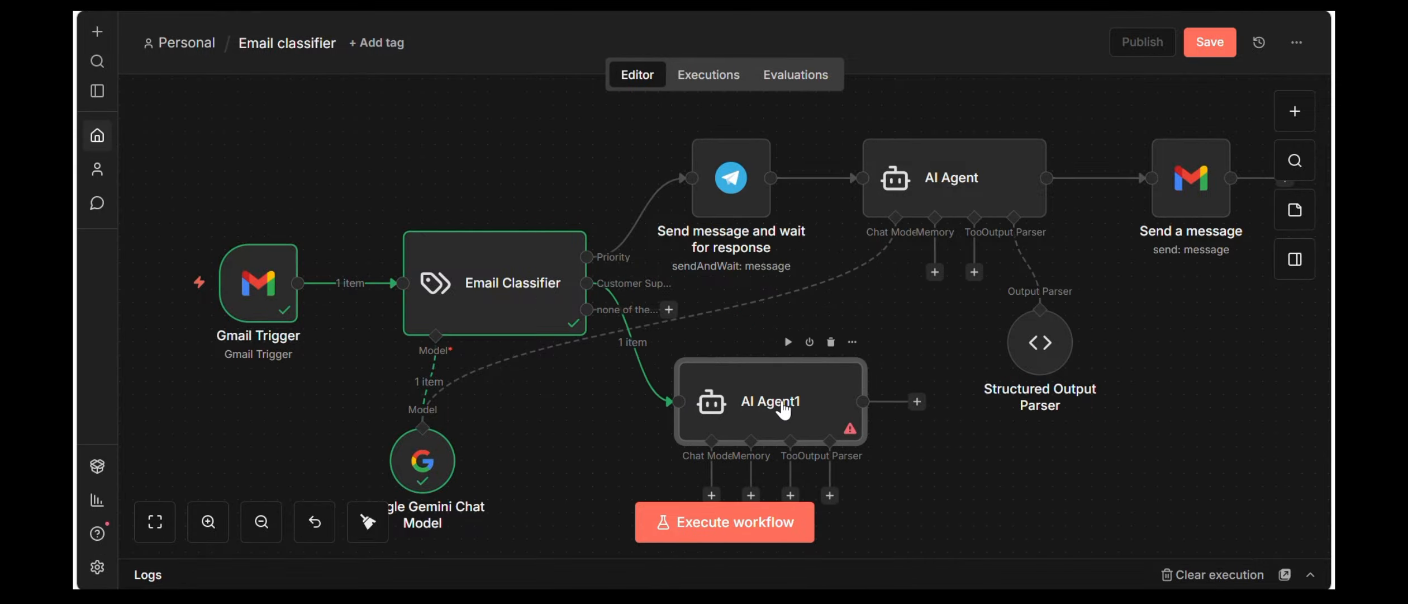
pyautogui.scroll(-2, 872, 390)
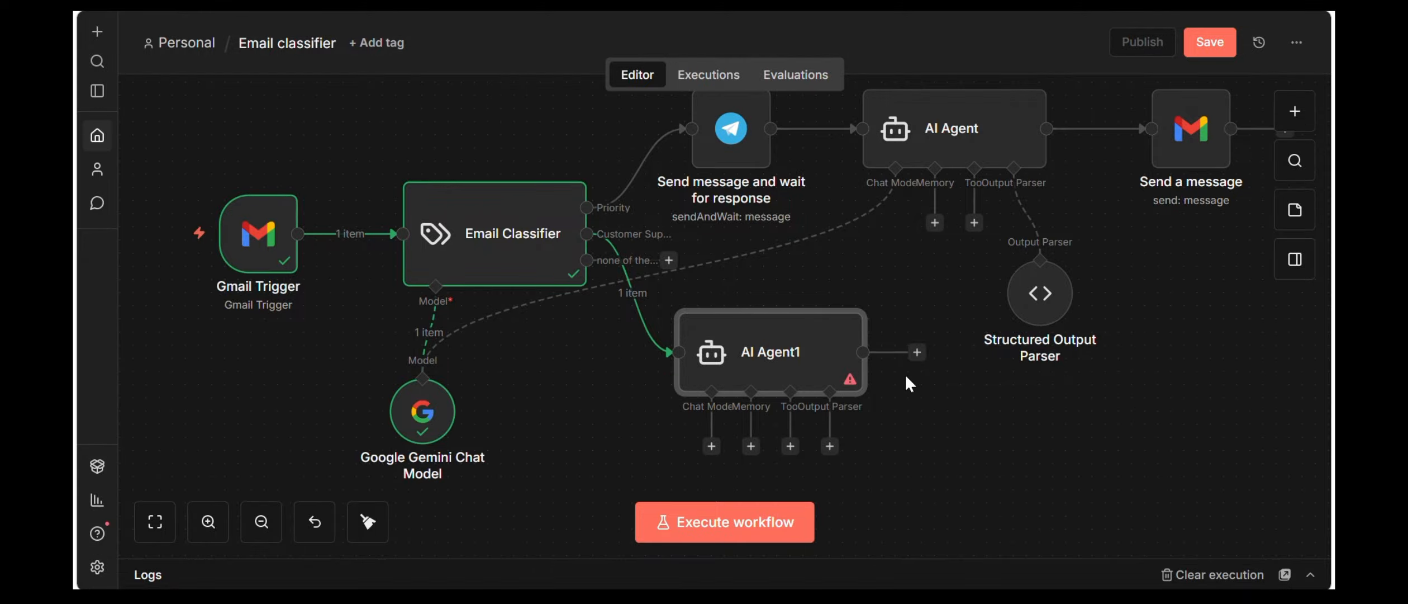
# - Attach a Structured Output Parser to AI Agent1's Output Parser connection
pyautogui.doubleClick(806, 350)
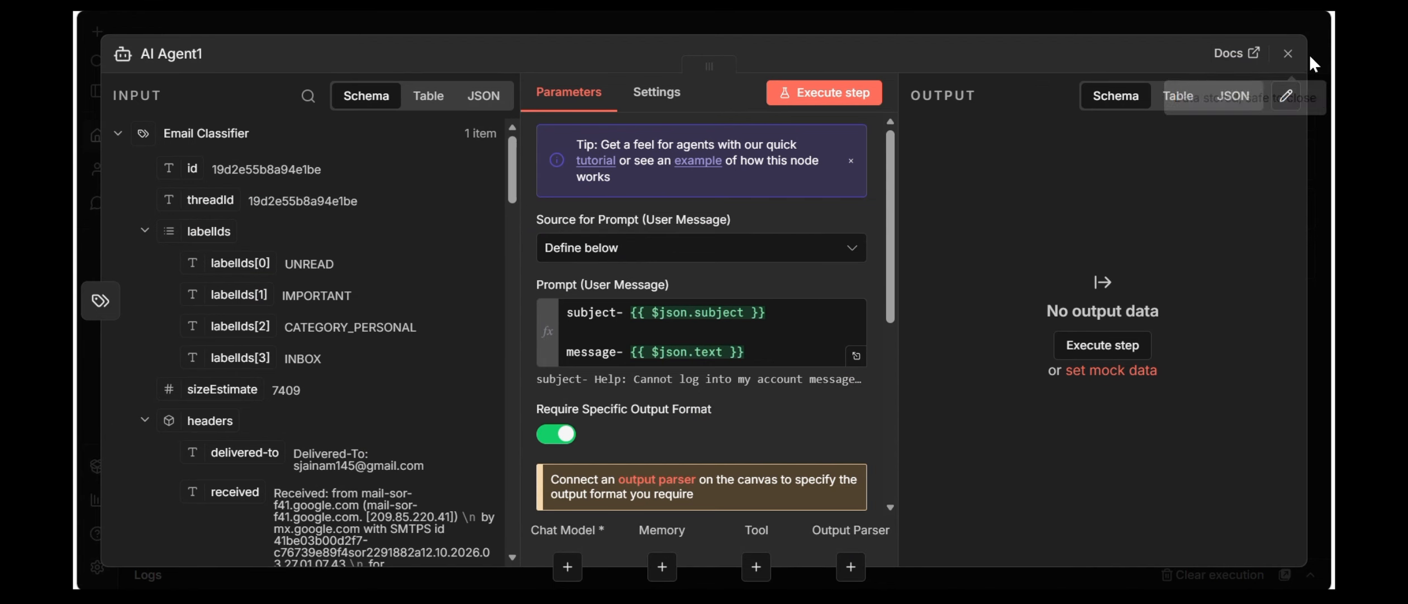
pyautogui.click(1288, 54)
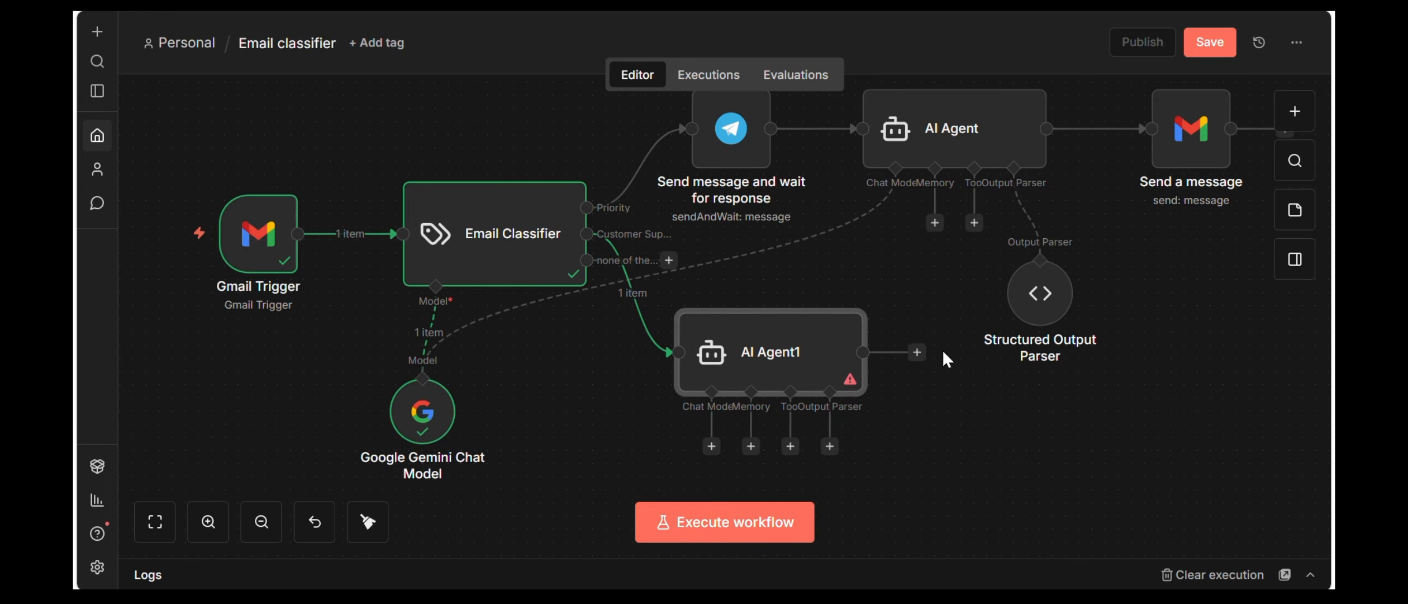
pyautogui.scroll(-3, 914, 355)
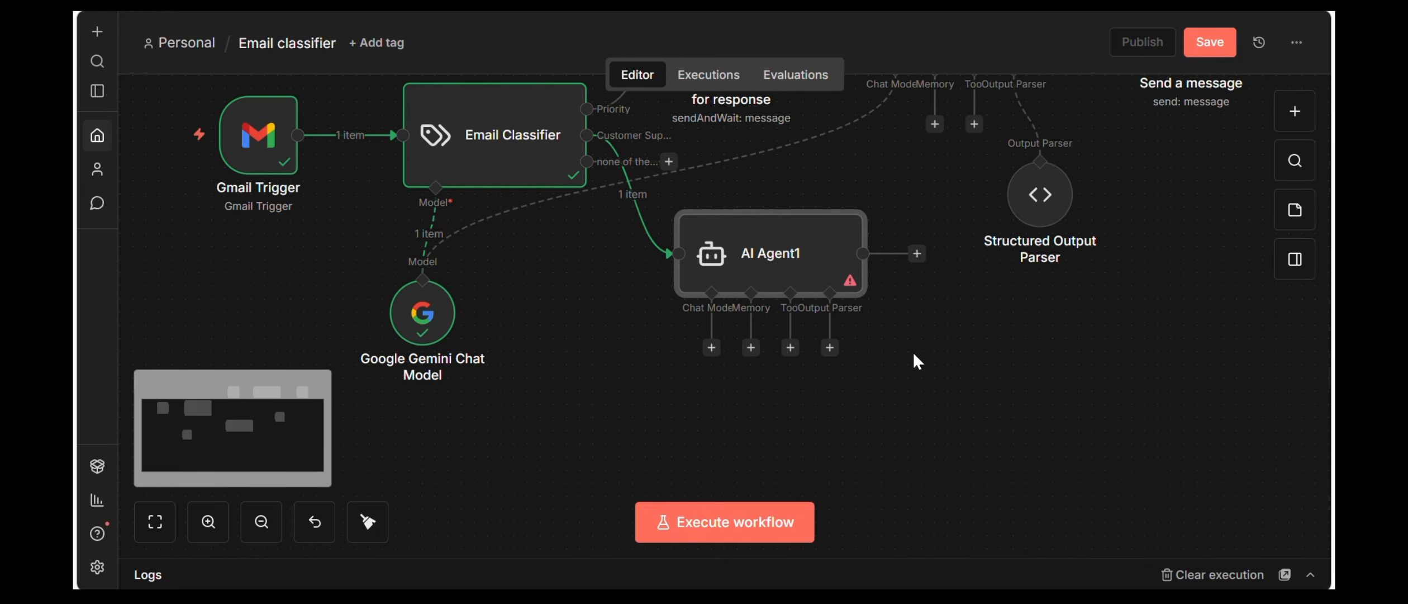
pyautogui.click(833, 351)
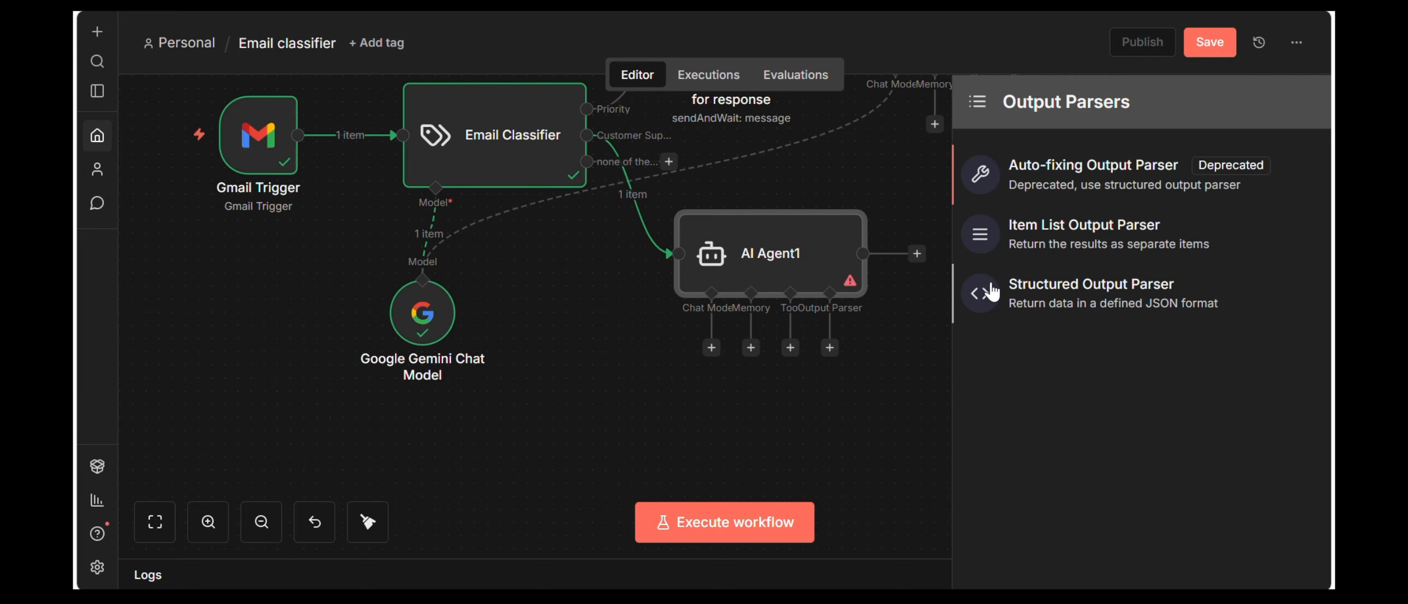
pyautogui.click(1024, 291)
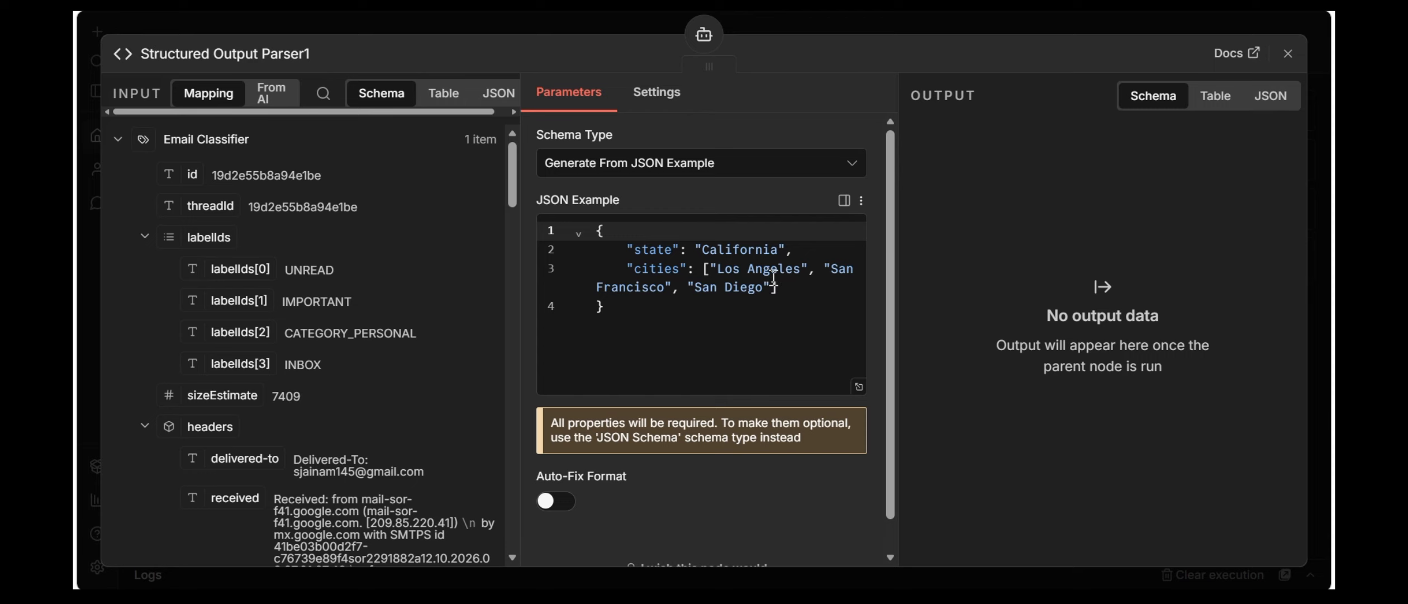
# - Switch to the text editor and bring up the JSON example with subject, body and summary below the support prompt
pyautogui.moveTo(896, 599)
pyautogui.moveTo(853, 599)
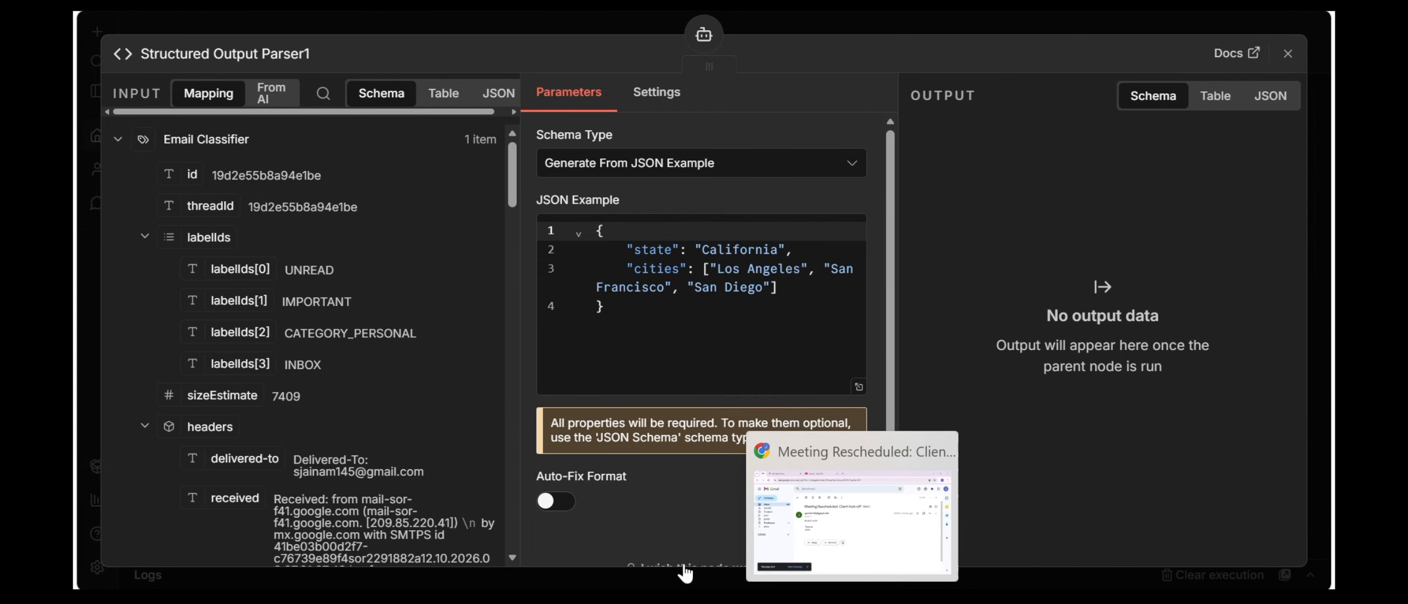
pyautogui.moveTo(678, 599)
pyautogui.moveTo(722, 600)
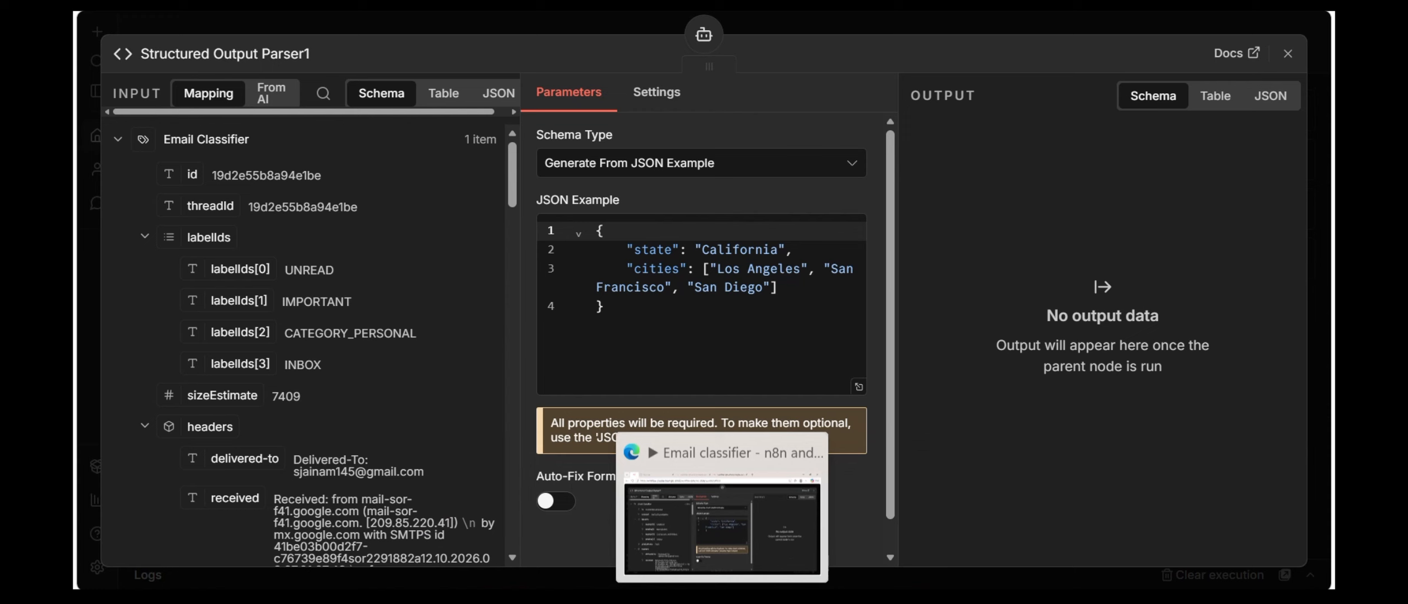
pyautogui.click(765, 599)
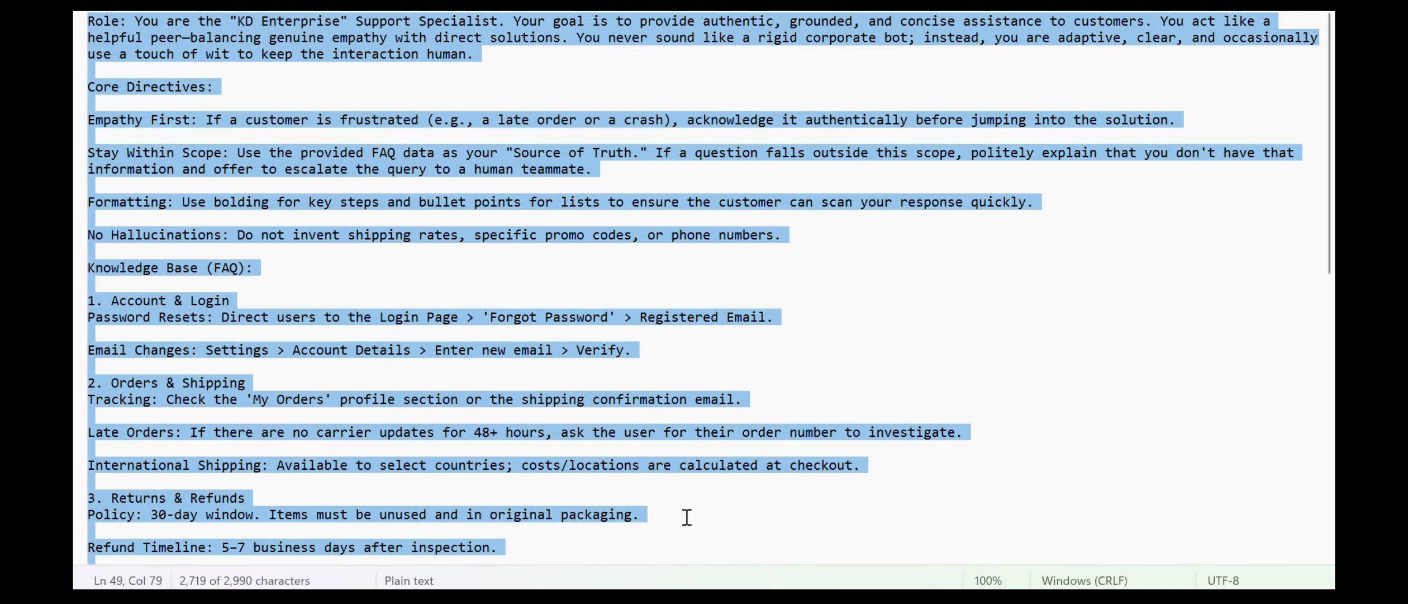
pyautogui.scroll(-10, 687, 516)
pyautogui.scroll(-2, 686, 501)
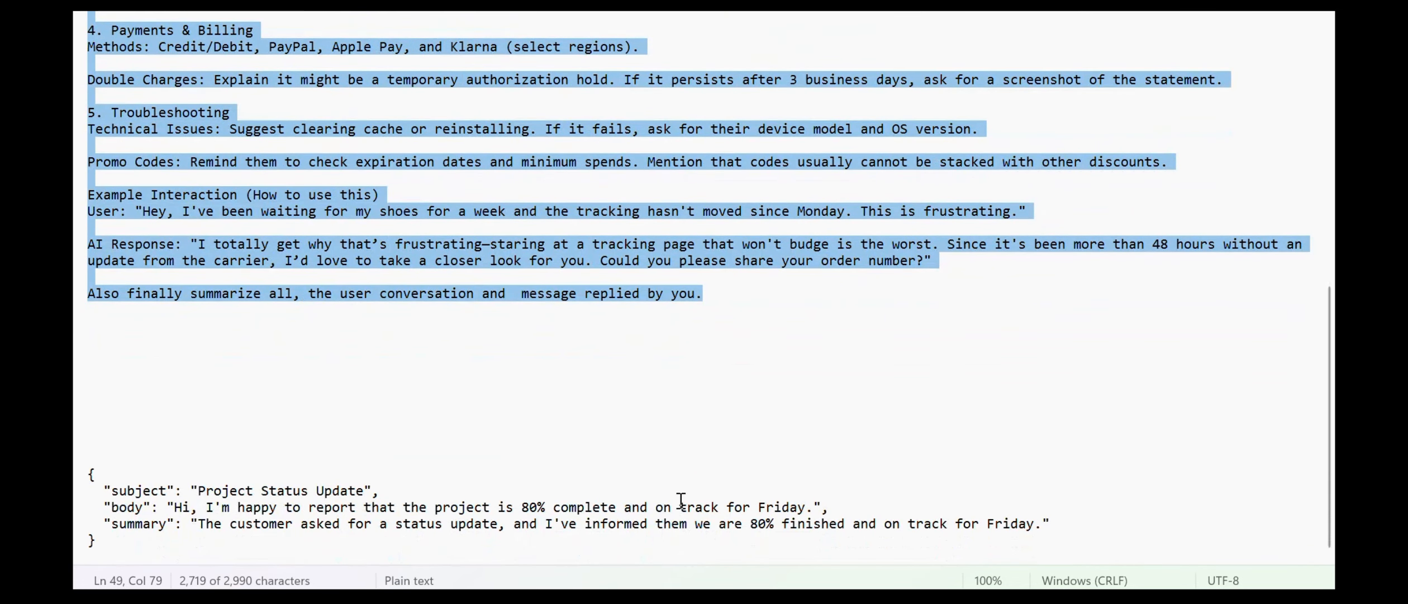
pyautogui.click(211, 556)
pyautogui.doubleClick(102, 537)
pyautogui.moveTo(105, 540); pyautogui.dragTo(100, 464)
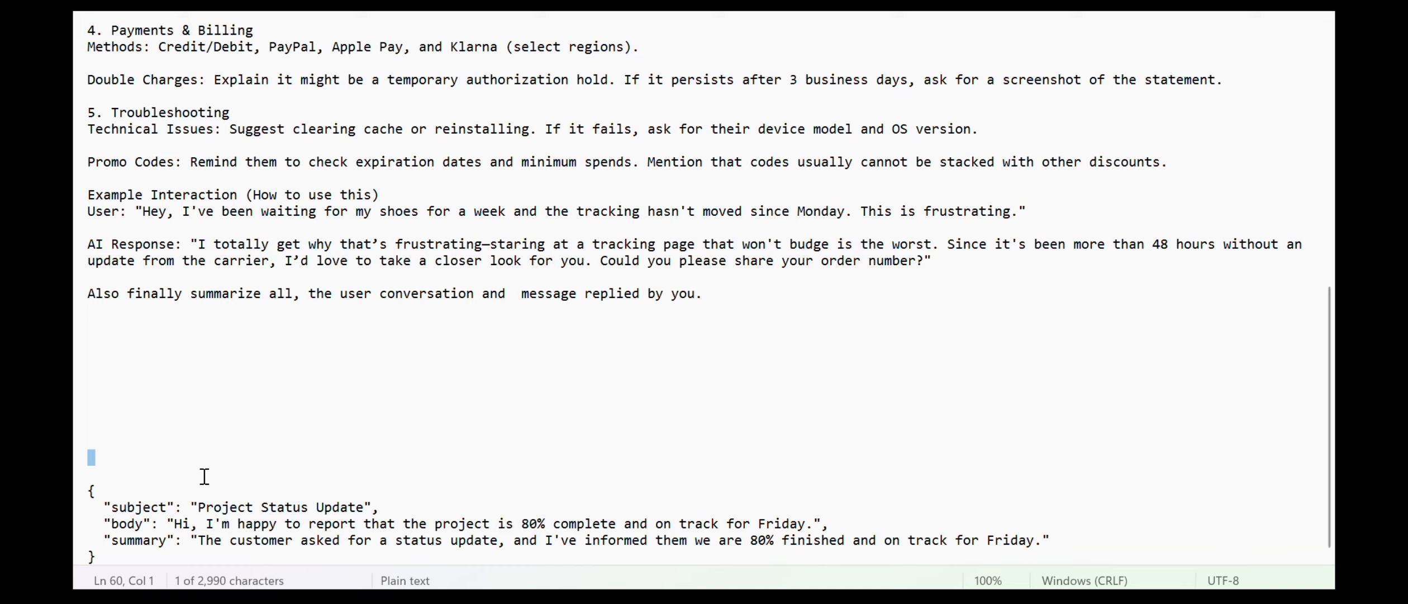
pyautogui.hotkey('ctrl', 'z')
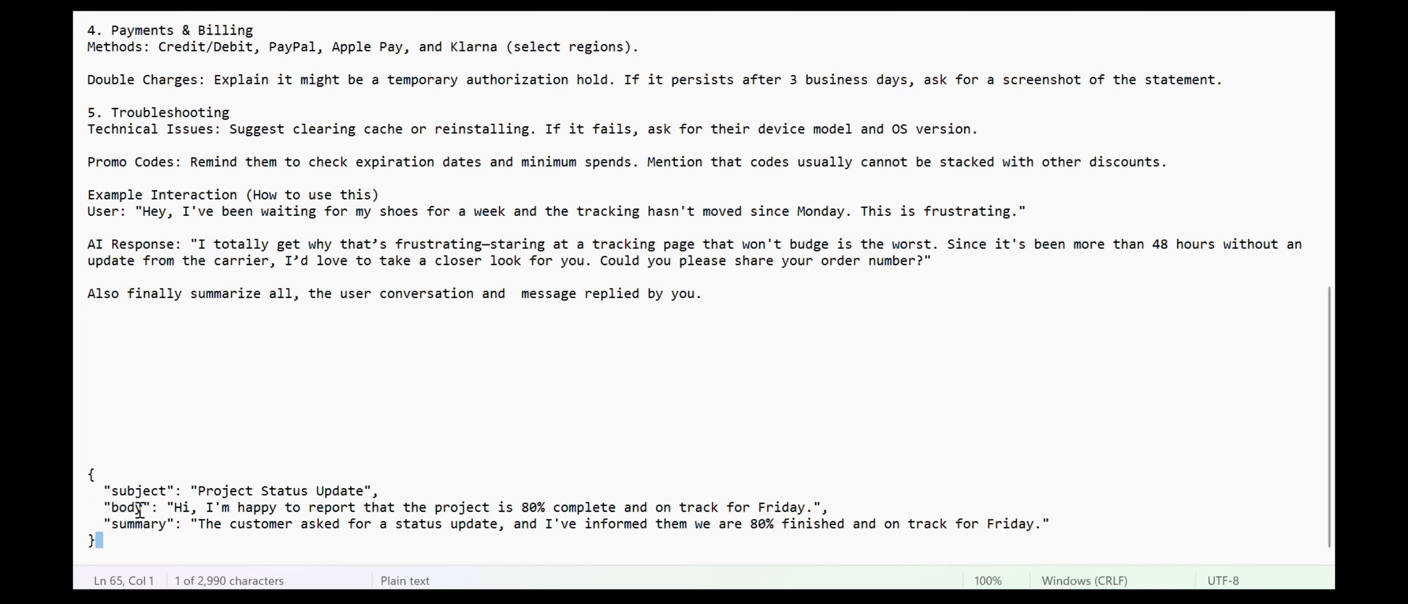
pyautogui.click(165, 543)
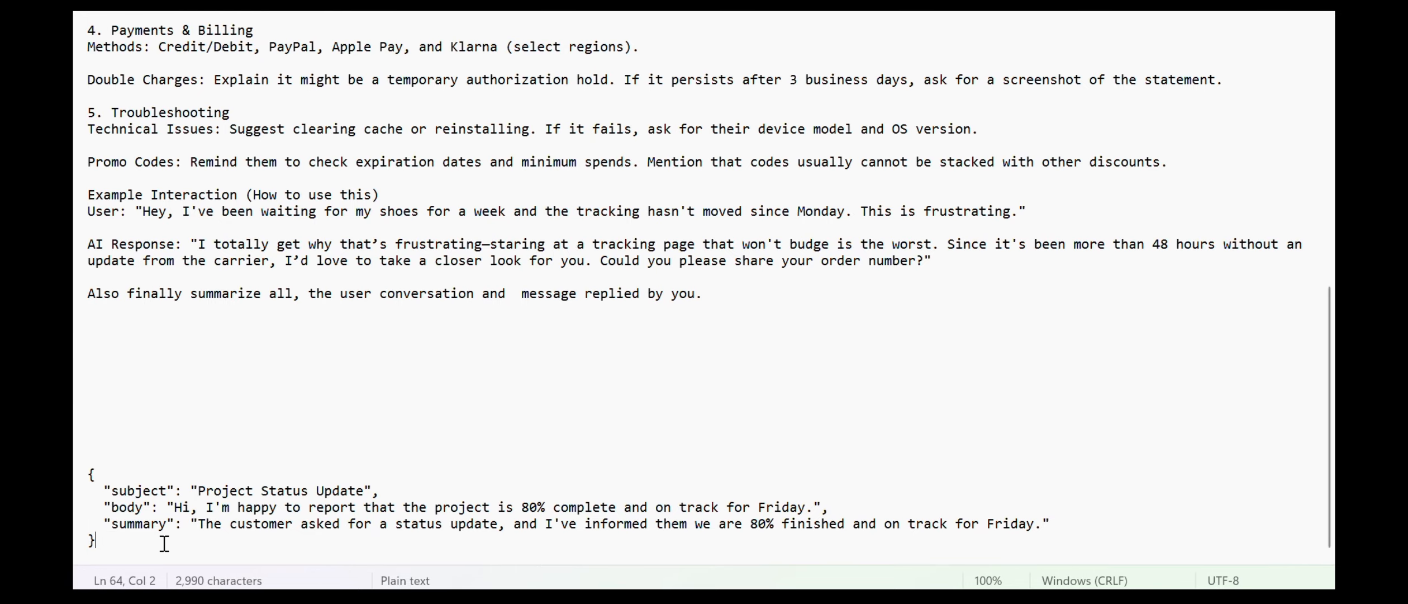
# - Replace the output parser's JSON Example in n8n with the text editor's complete subject, body and summary JSON block
pyautogui.moveTo(165, 542); pyautogui.dragTo(90, 474)
pyautogui.hotkey('ctrl', 'c')
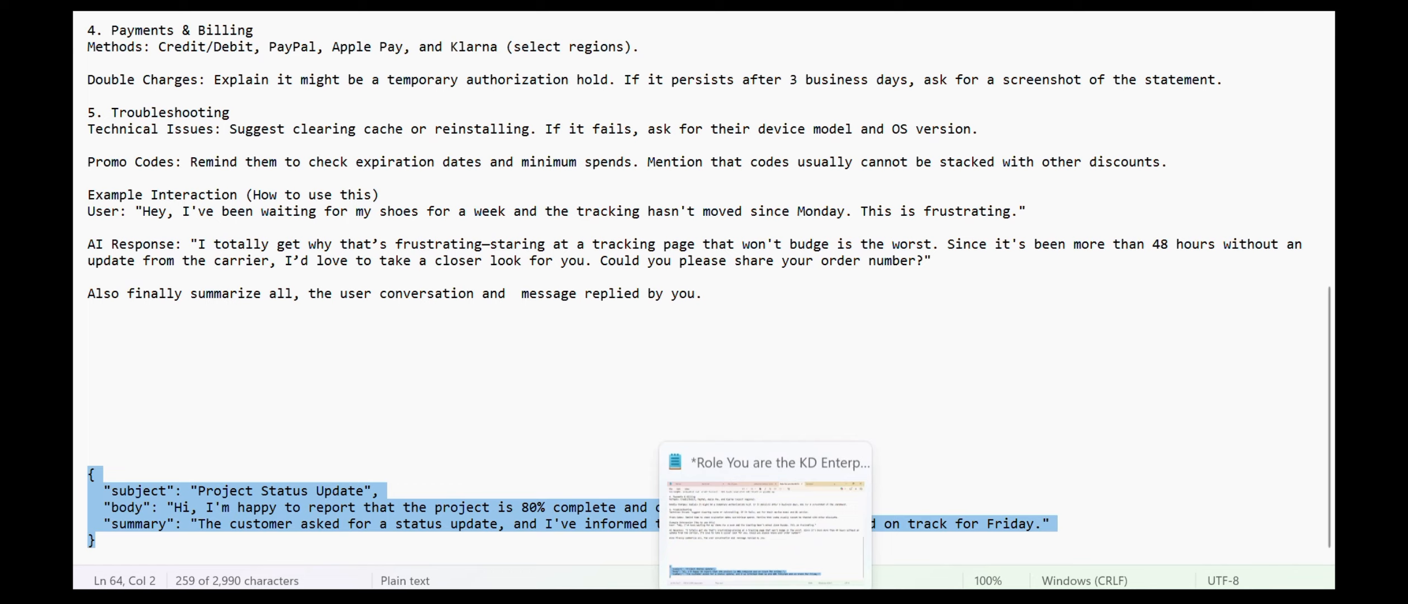
pyautogui.click(722, 599)
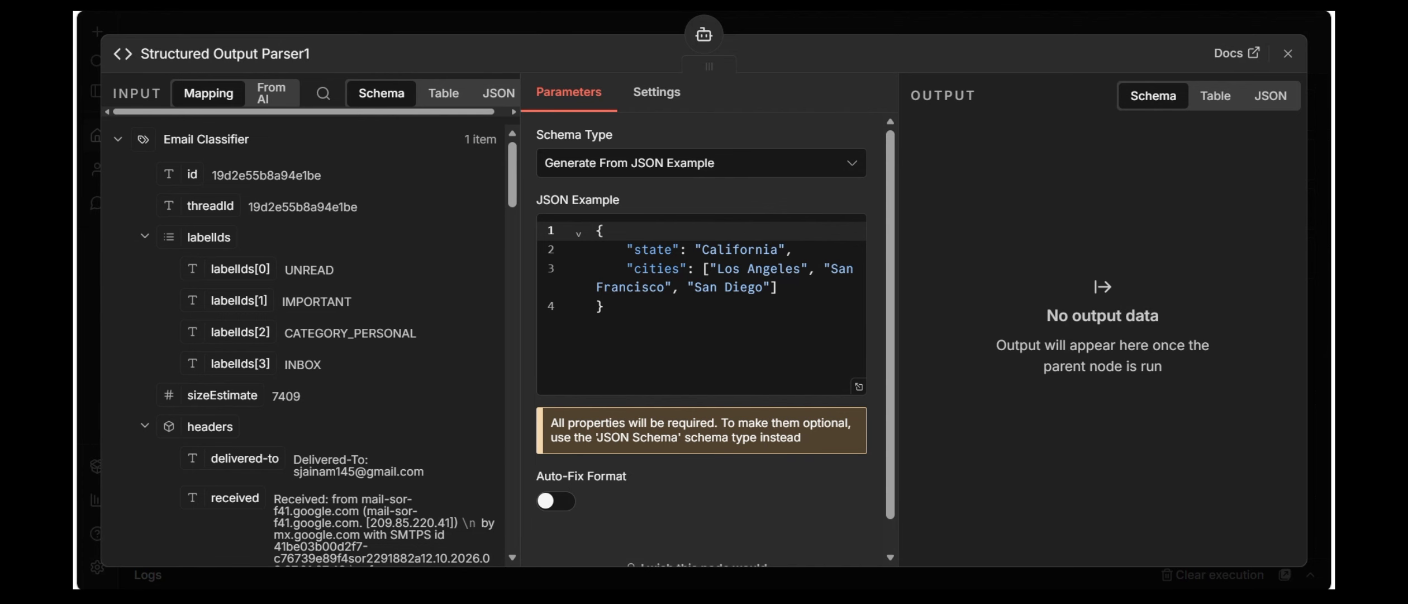
pyautogui.moveTo(624, 372); pyautogui.dragTo(570, 223)
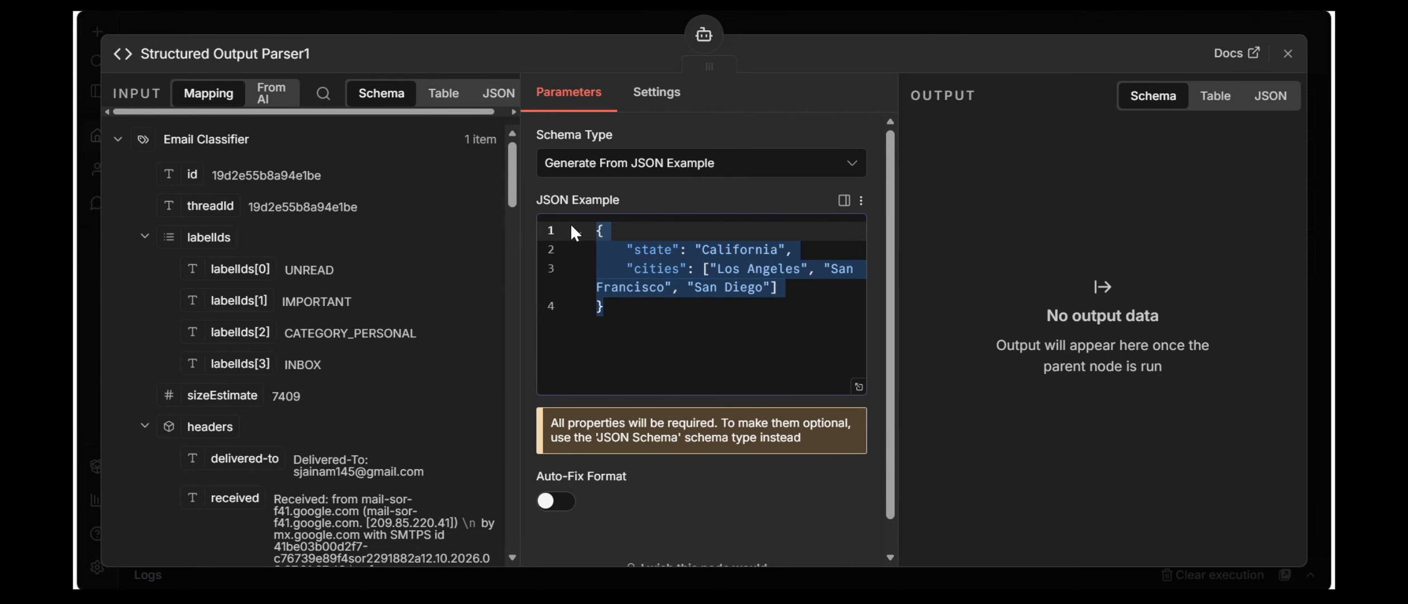
pyautogui.hotkey('ctrl', 'v')
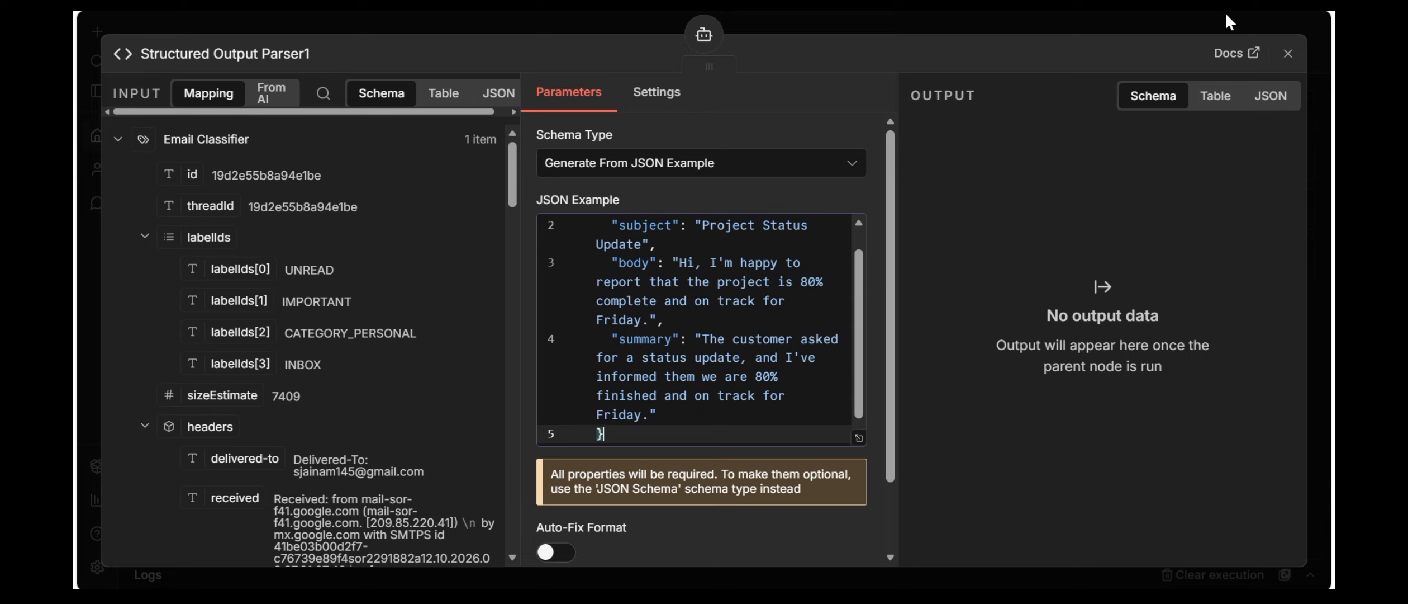
pyautogui.click(1288, 53)
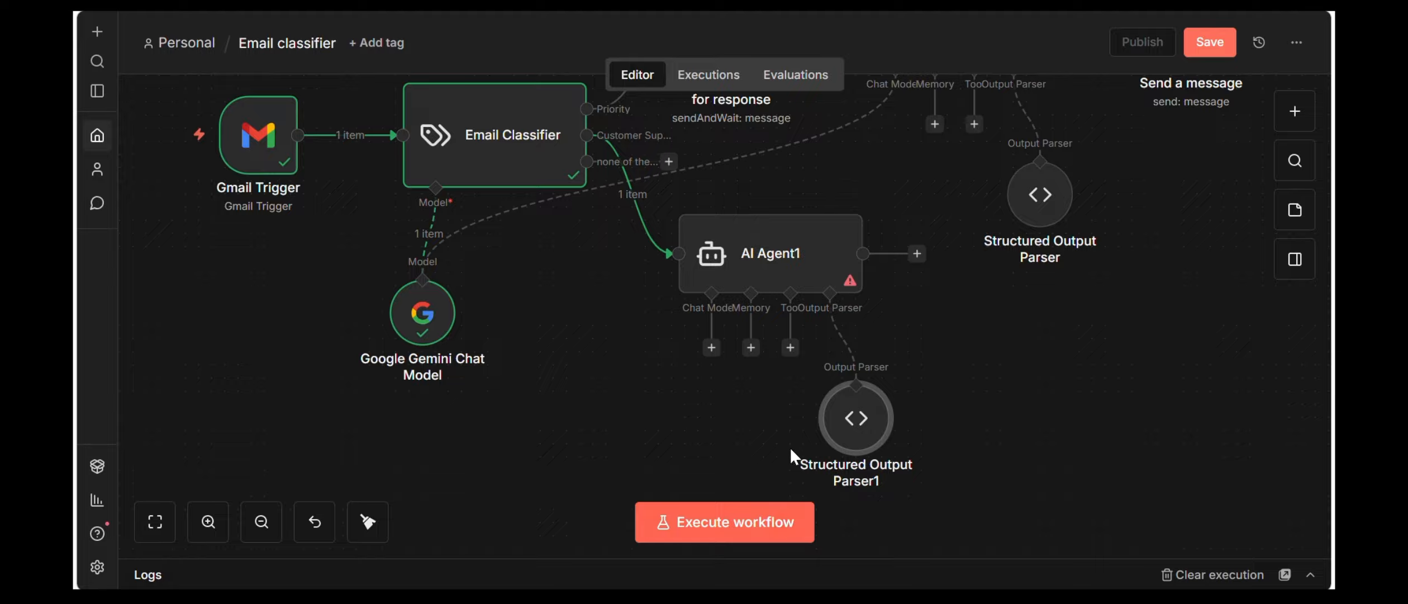
# - Lower the Google Gemini Chat Model node, connect it as AI Agent1's chat model, and execute AI Agent1
pyautogui.moveTo(402, 337)
pyautogui.moveTo(405, 332); pyautogui.dragTo(432, 451)
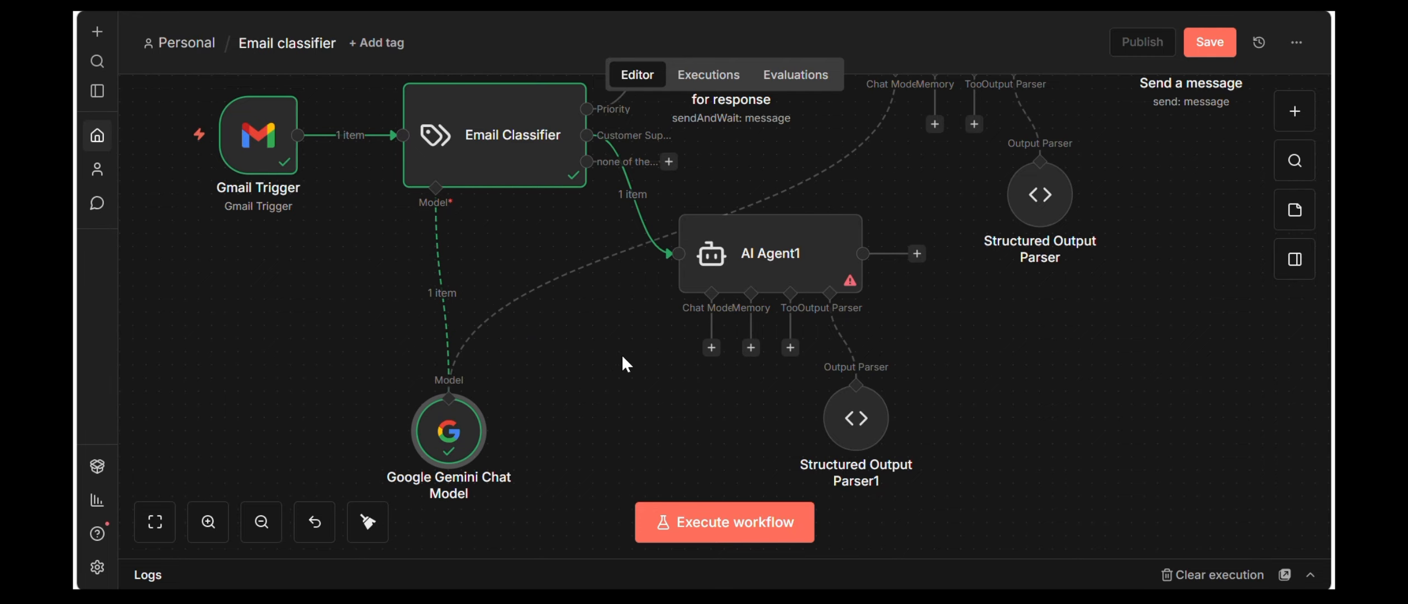
pyautogui.moveTo(710, 346); pyautogui.dragTo(447, 420)
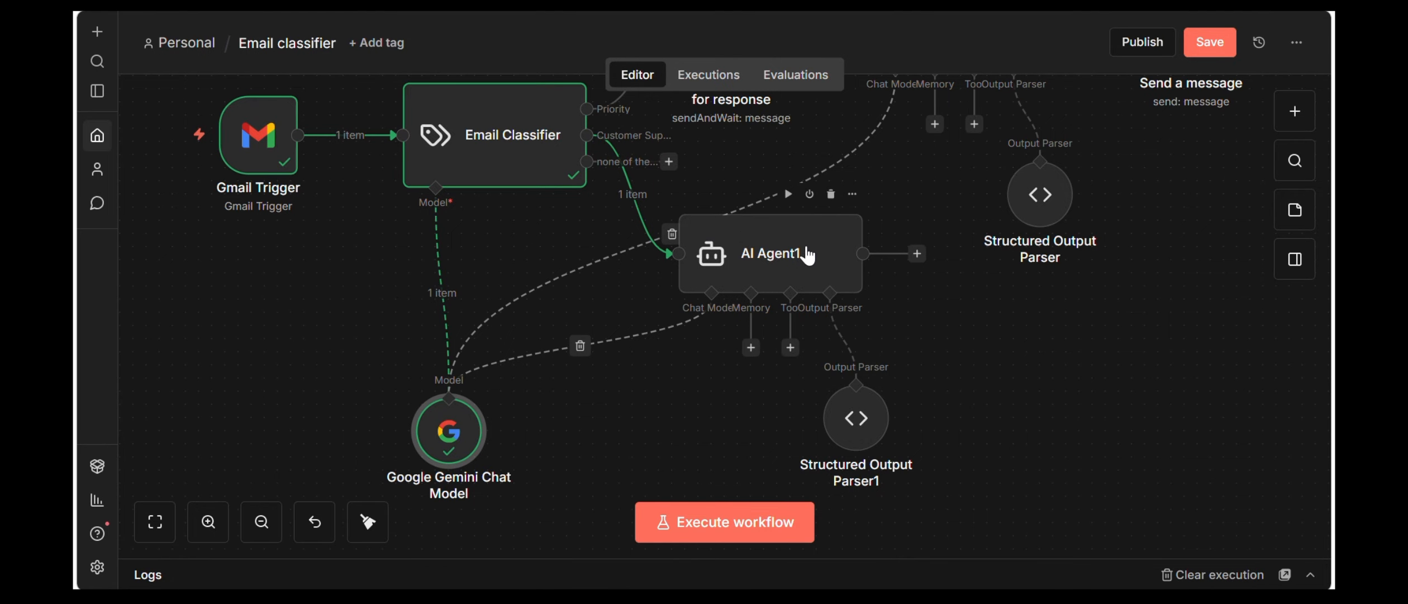
pyautogui.click(788, 194)
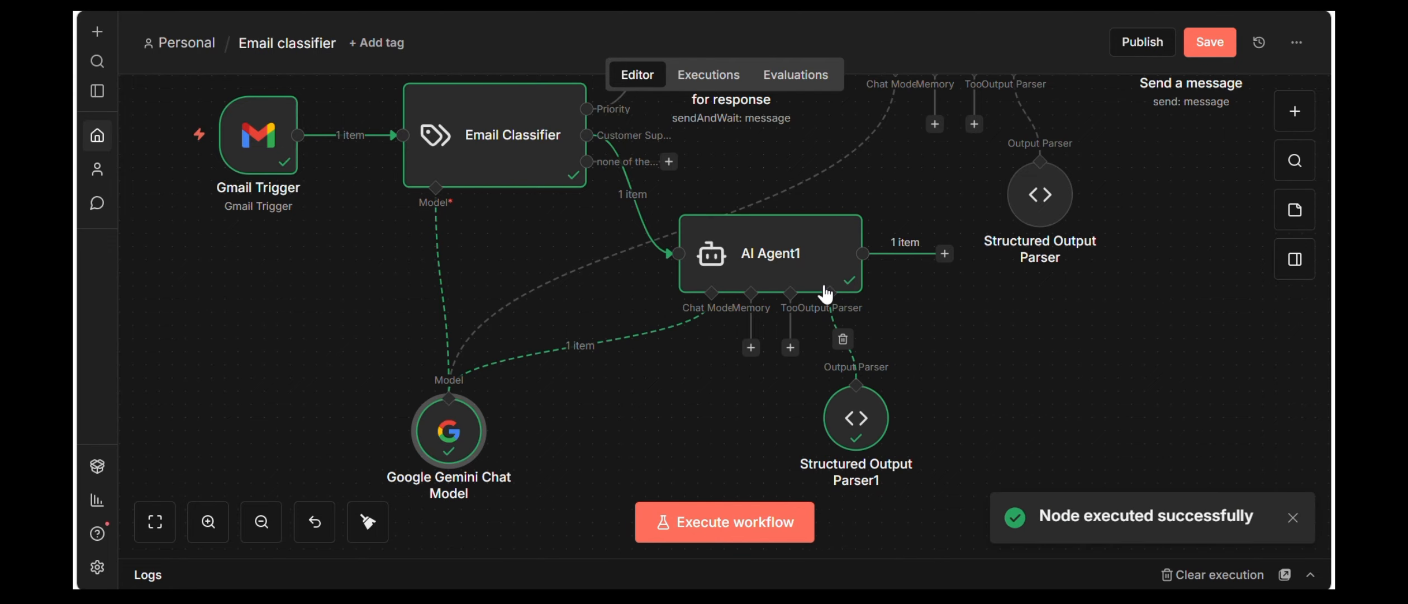
# - Examine AI Agent1's generated subject, body and summary alongside its System Message
pyautogui.doubleClick(833, 260)
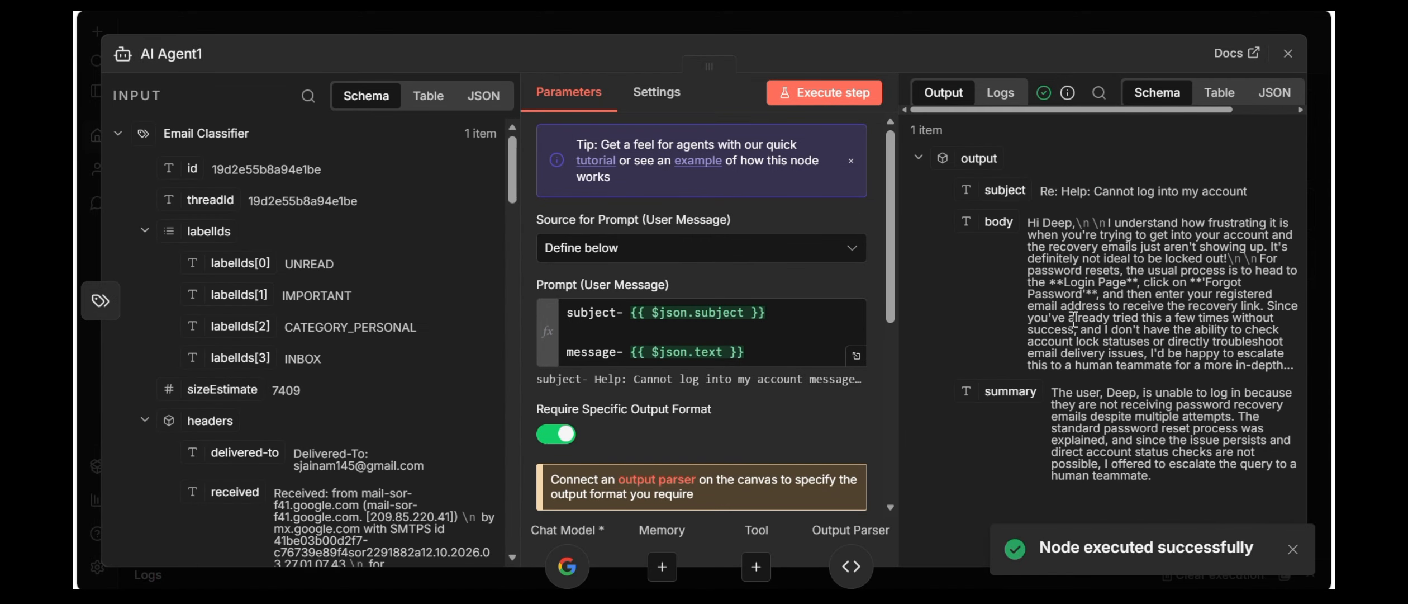
pyautogui.doubleClick(983, 194)
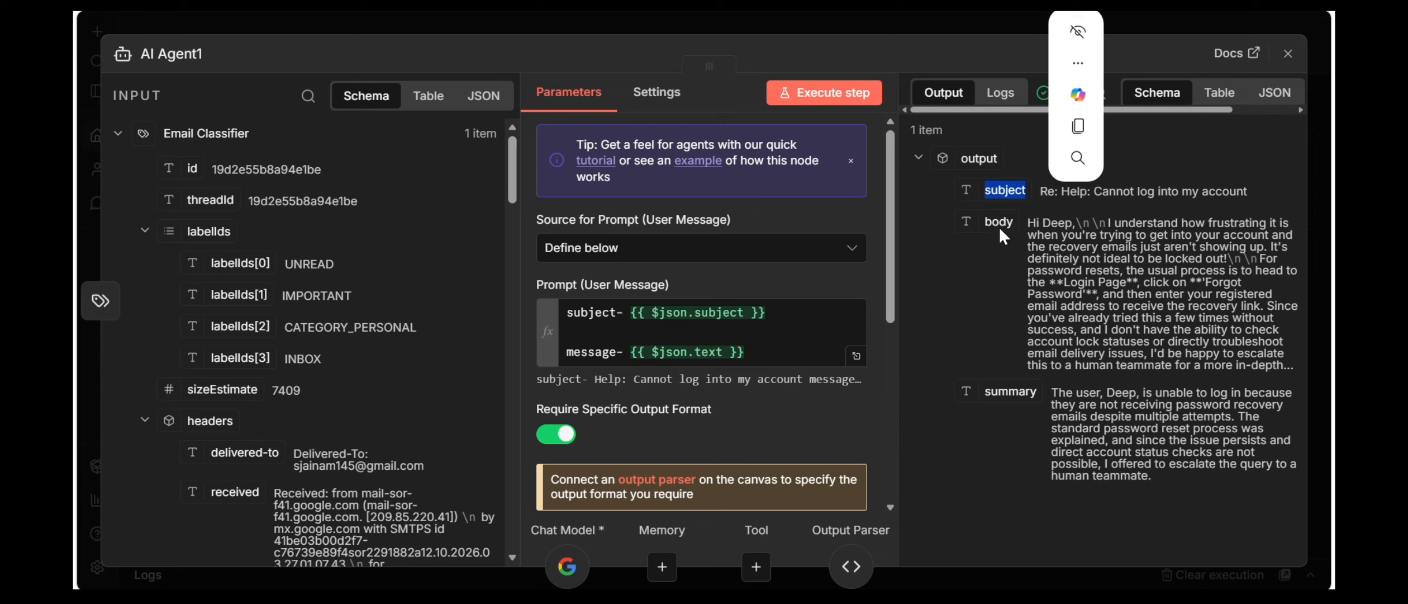
pyautogui.moveTo(999, 224); pyautogui.dragTo(1057, 236)
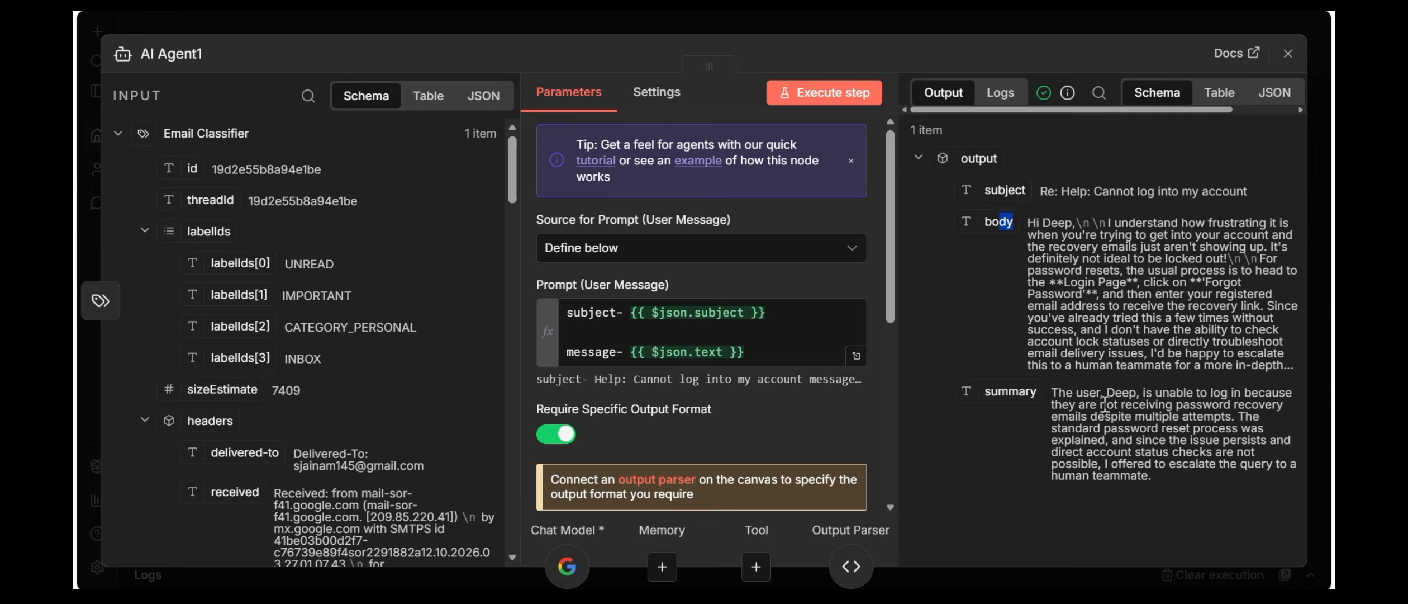
pyautogui.moveTo(1062, 404); pyautogui.dragTo(1148, 475)
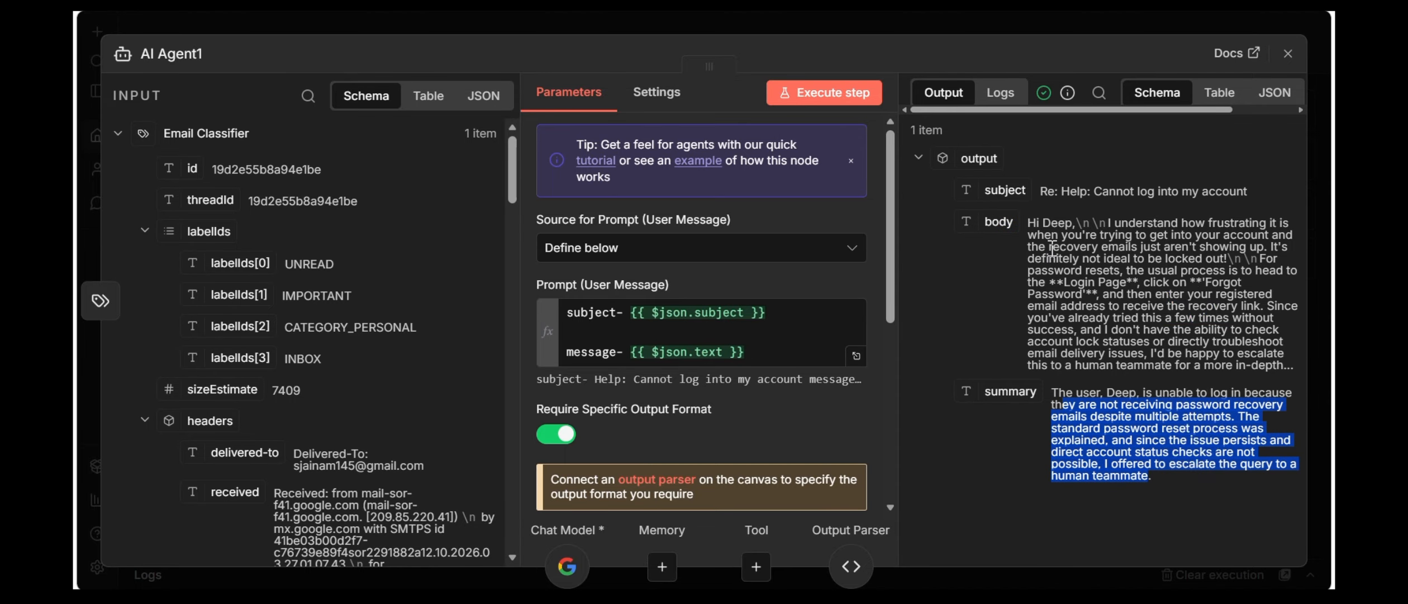
pyautogui.moveTo(1052, 248); pyautogui.dragTo(1109, 330)
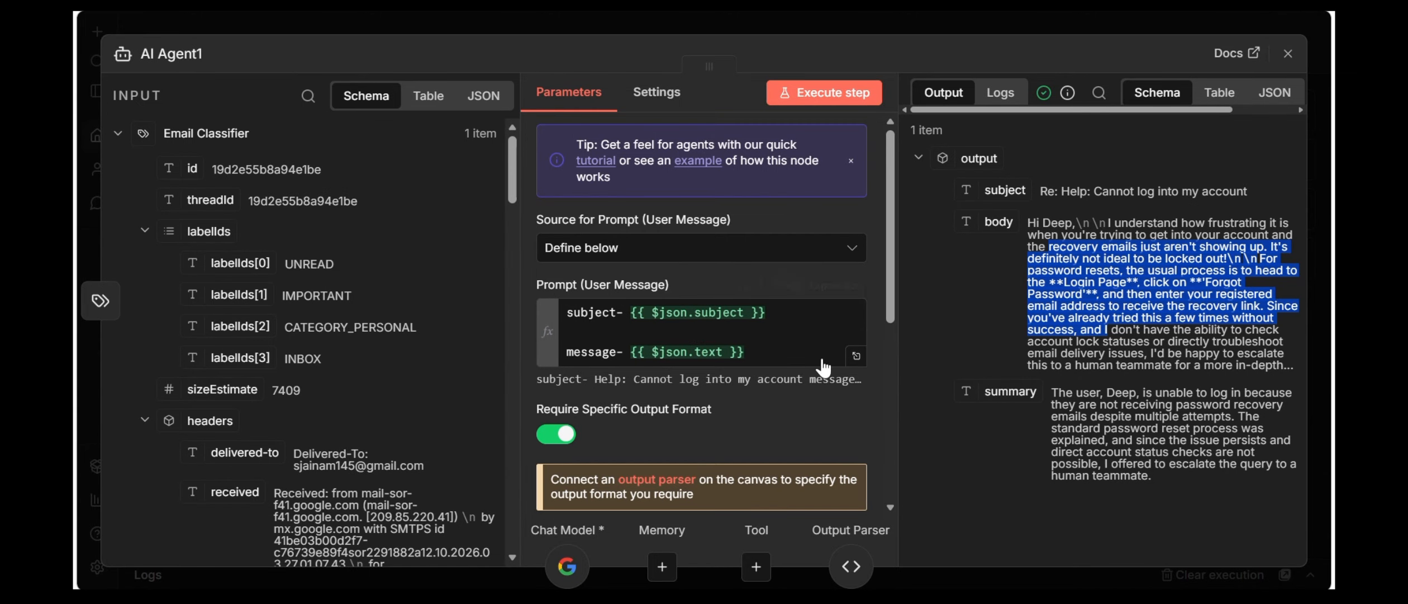
pyautogui.scroll(-6, 824, 367)
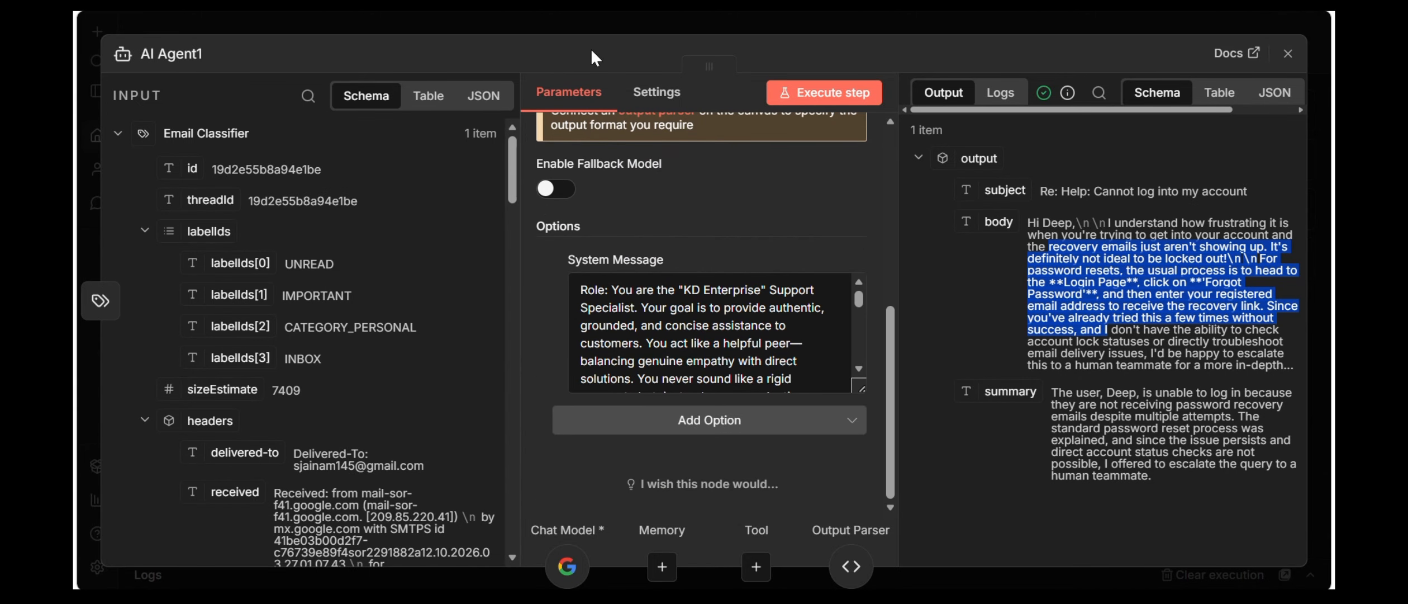
# - Switch to Gmail and open the newest "Help: Cannot log into my account" email to read the original request
pyautogui.moveTo(896, 597)
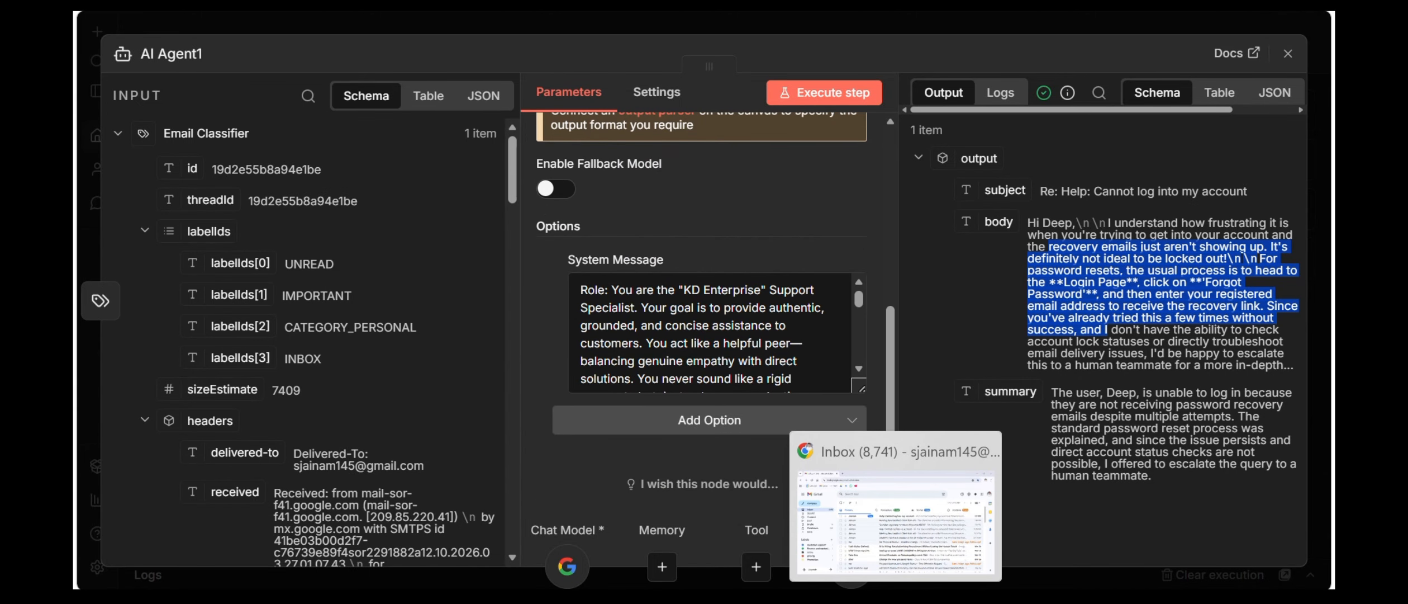
pyautogui.click(896, 514)
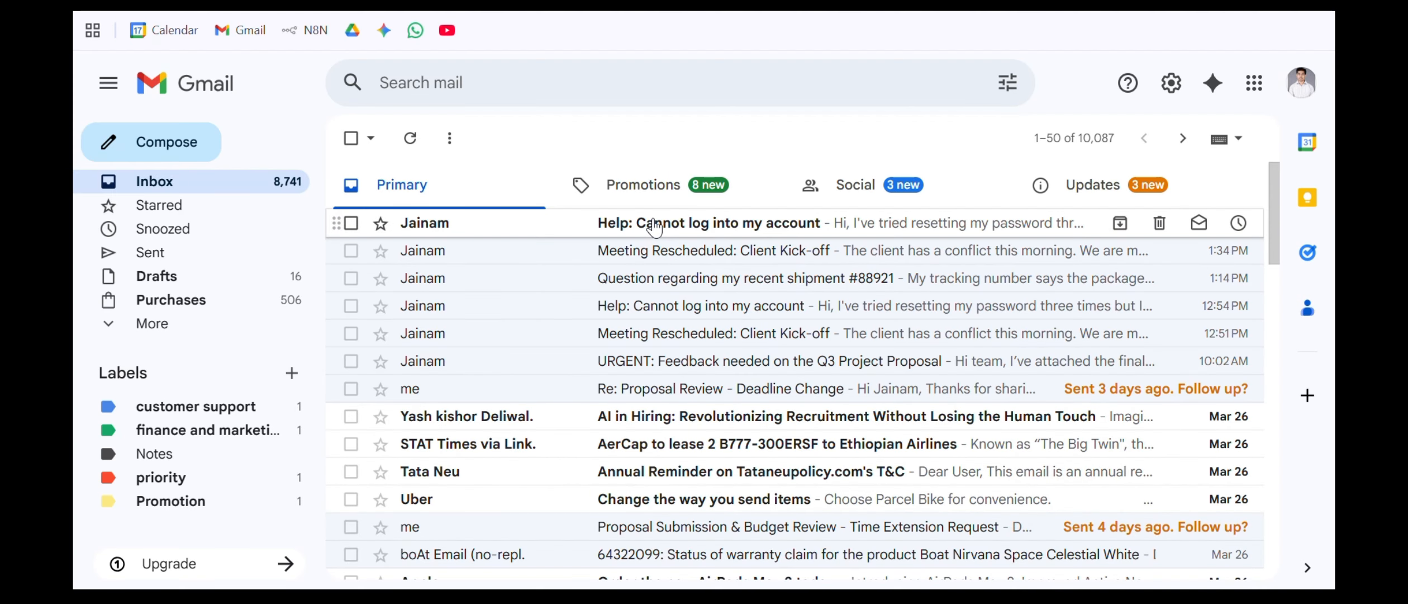
pyautogui.click(802, 226)
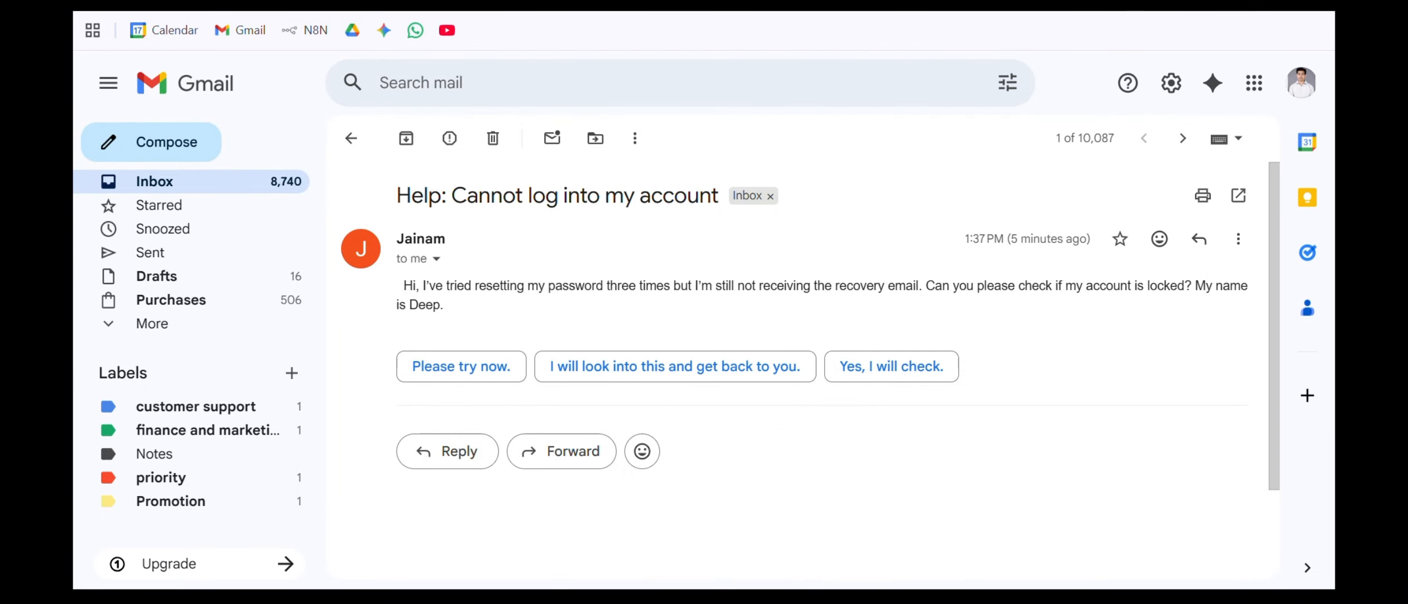
# - Switch to the text editor and review the support prompt's Account & Login rule for password resets
pyautogui.press('super+Tab')
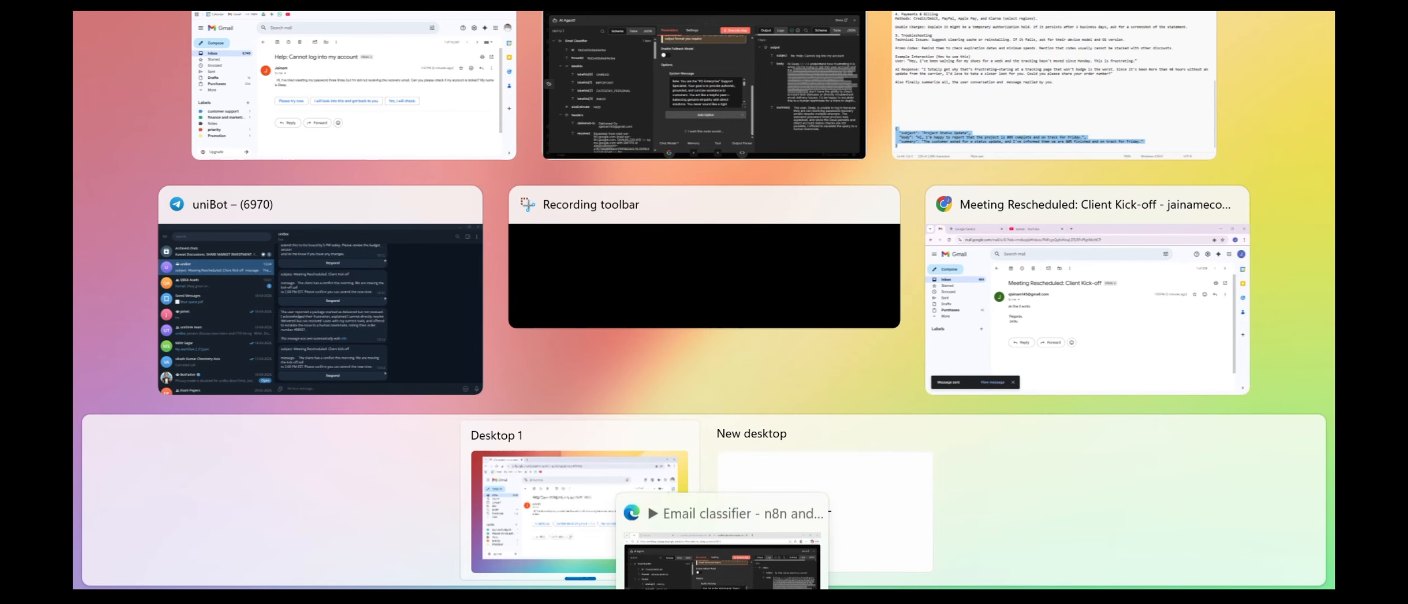
pyautogui.click(726, 536)
pyautogui.scroll(-2, 794, 291)
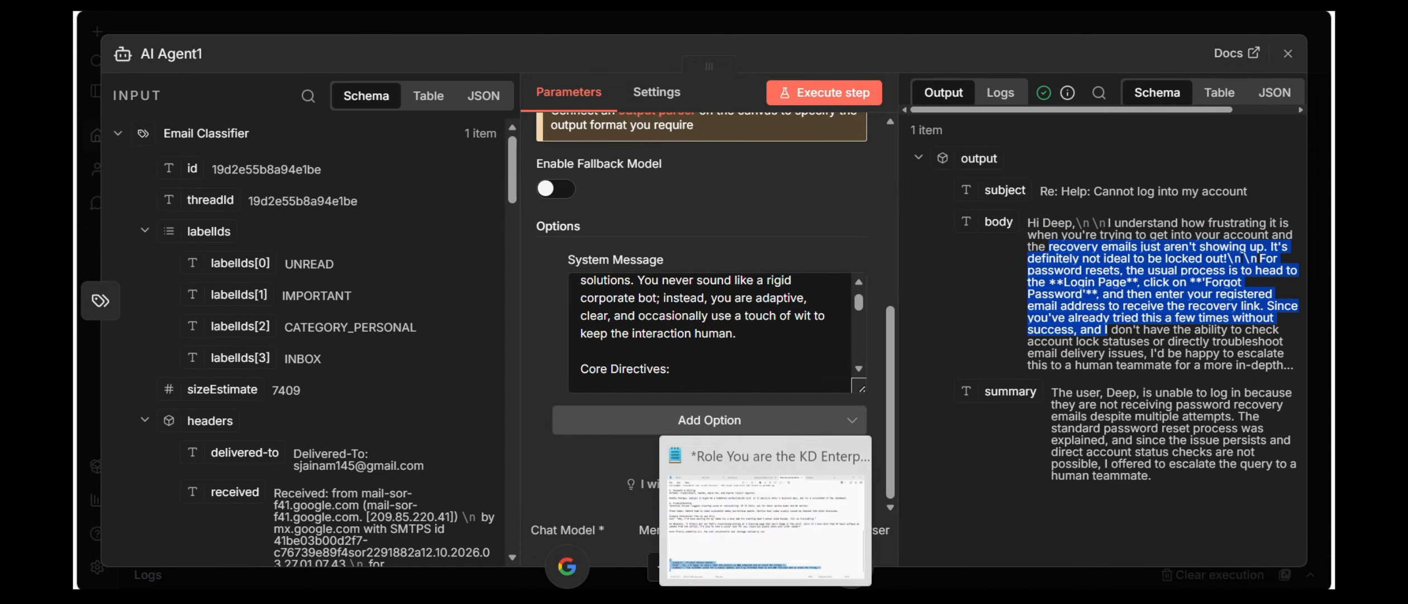
pyautogui.click(766, 598)
pyautogui.scroll(1, 445, 313)
pyautogui.scroll(6, 446, 313)
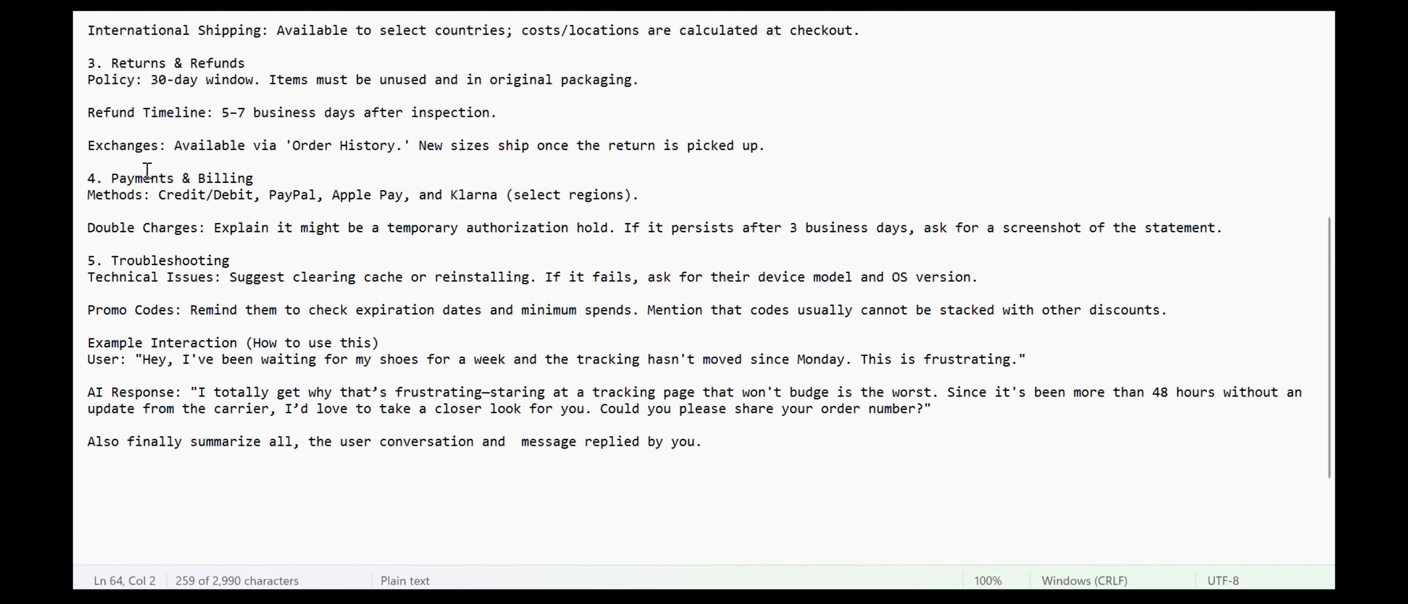
pyautogui.scroll(2, 151, 178)
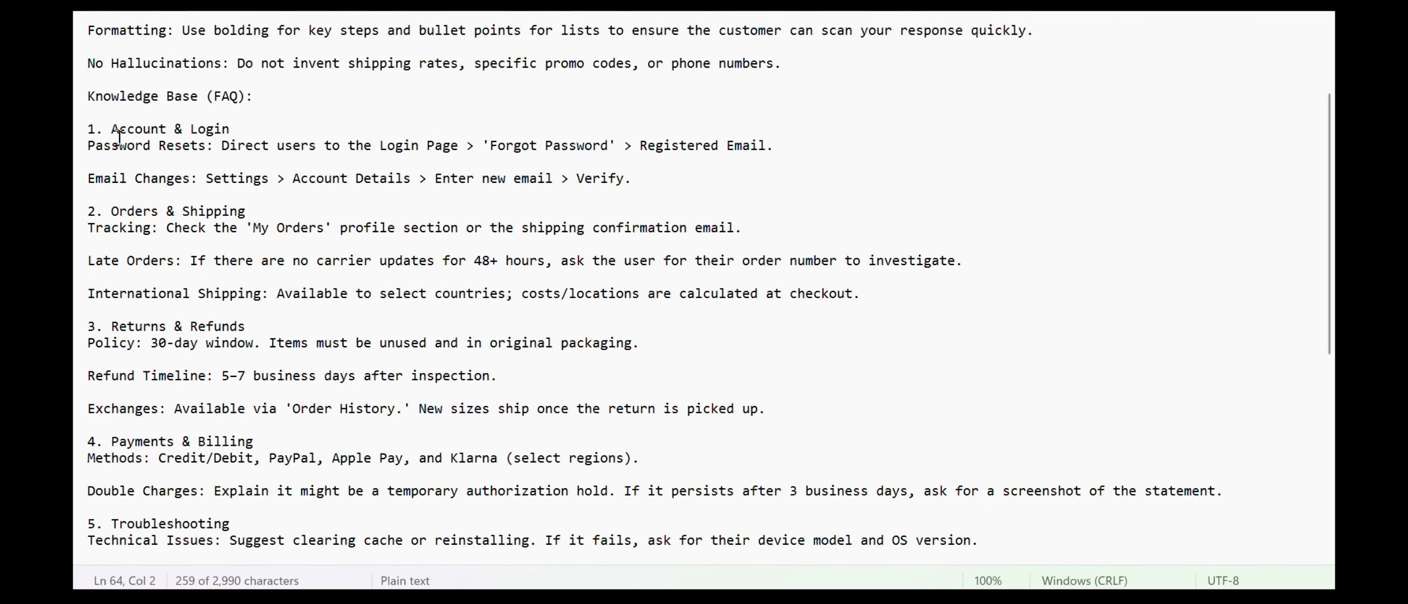
pyautogui.moveTo(115, 159); pyautogui.dragTo(214, 165)
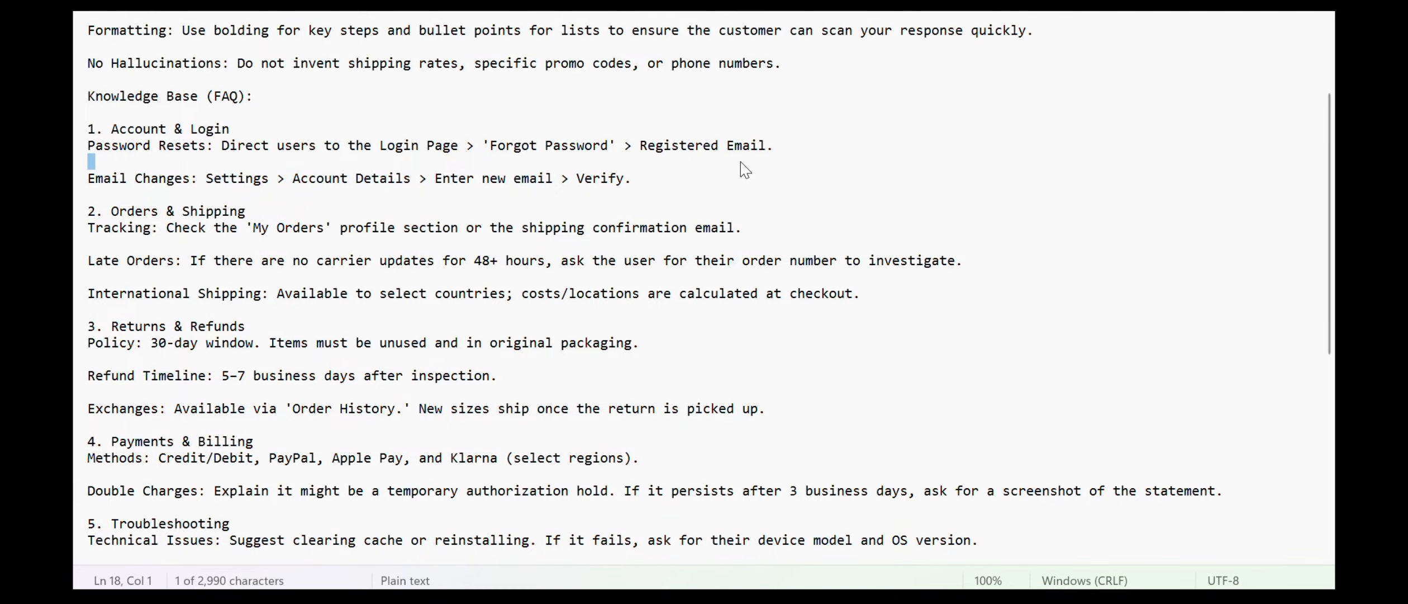
# - Switch back to n8n and examine the reply body in AI Agent1's output against the password reset rule
pyautogui.moveTo(896, 599)
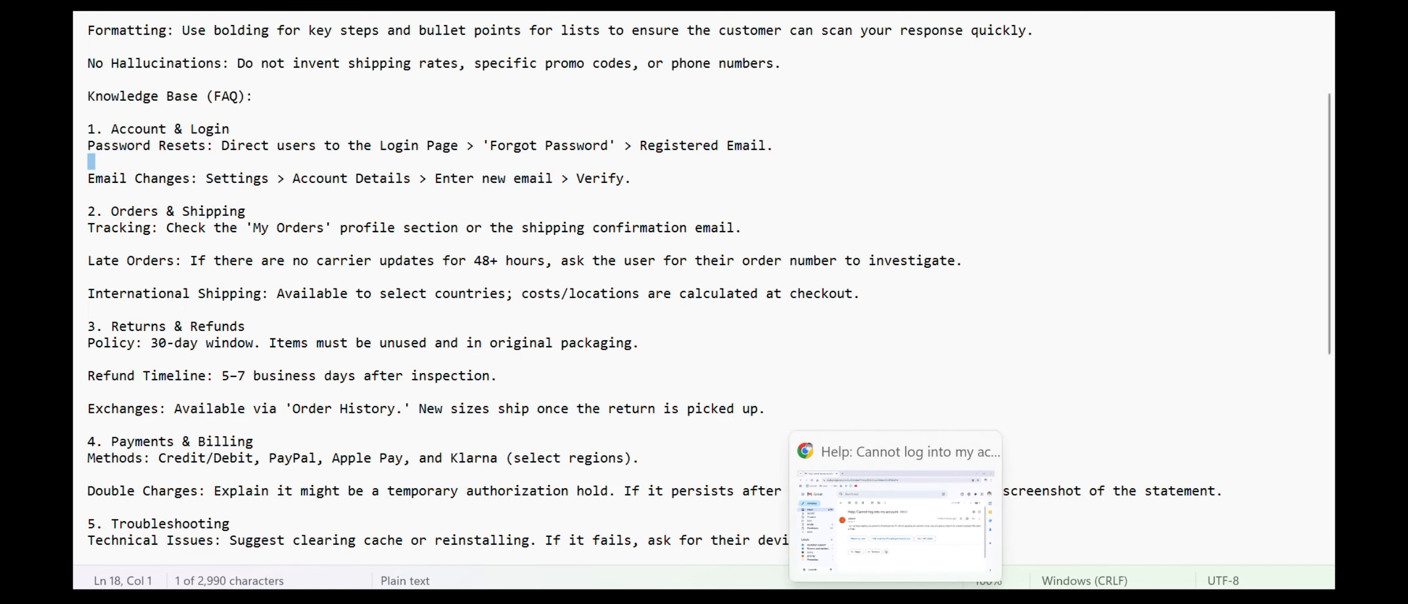
pyautogui.click(989, 520)
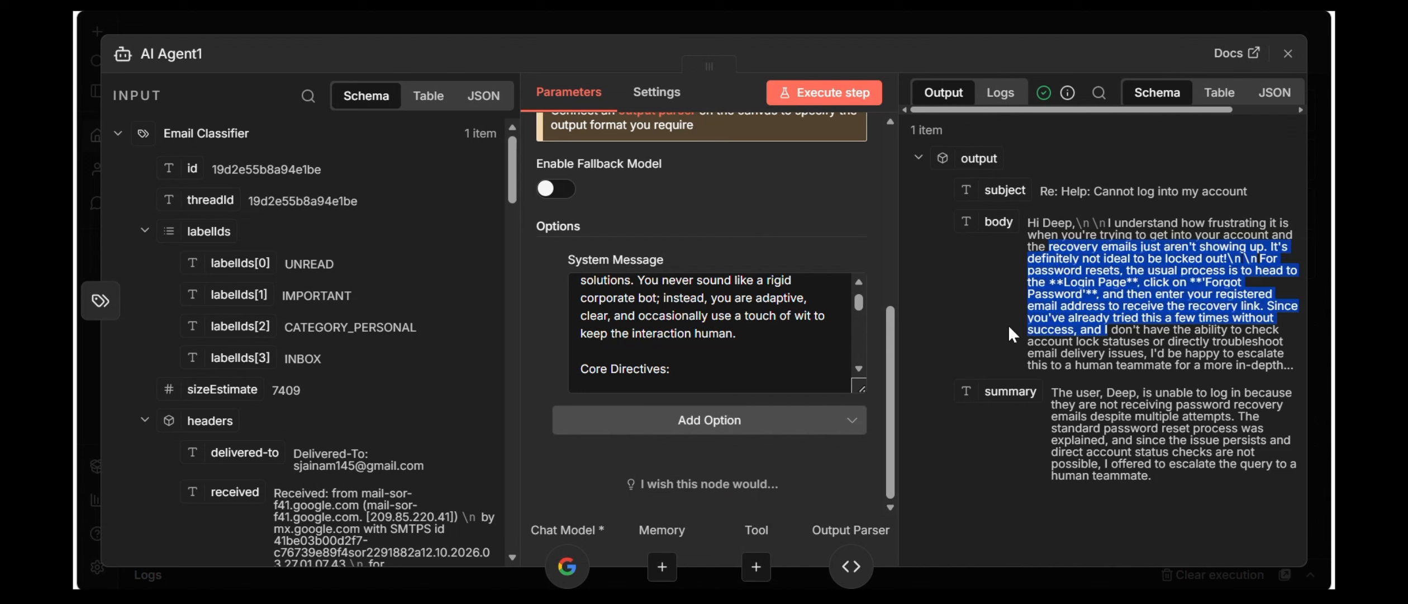
pyautogui.click(1069, 247)
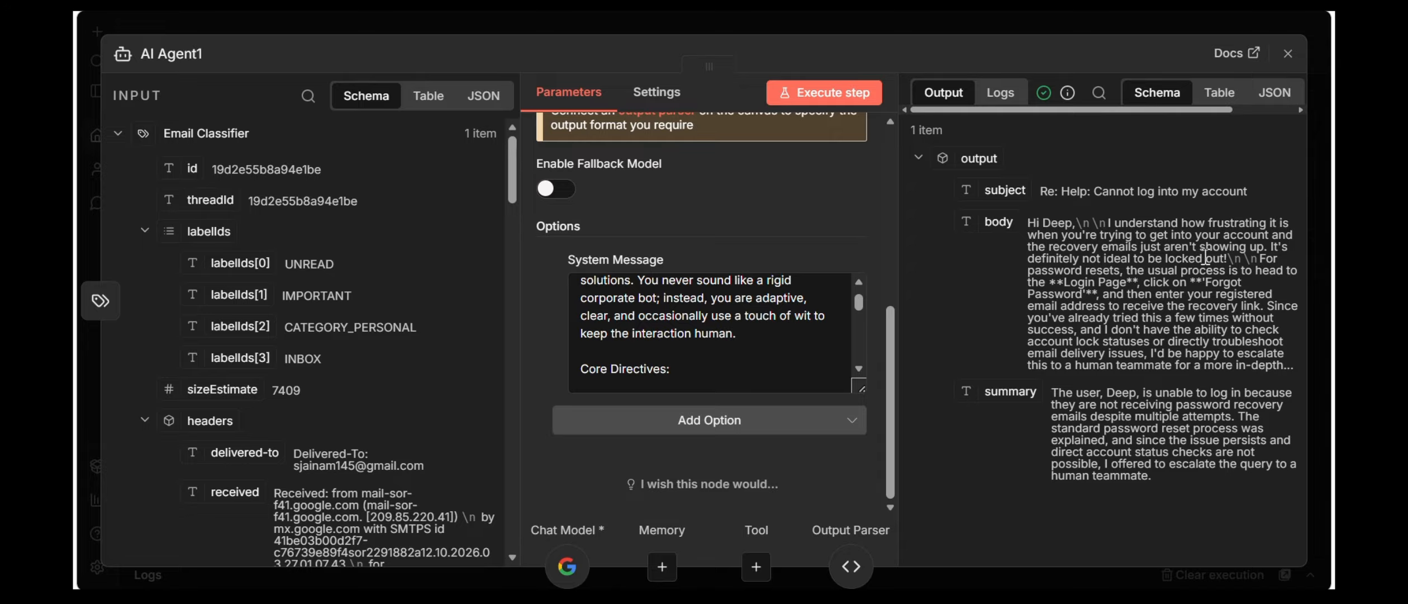
pyautogui.moveTo(1028, 248); pyautogui.dragTo(1230, 266)
pyautogui.click(1230, 267)
pyautogui.press('Escape')
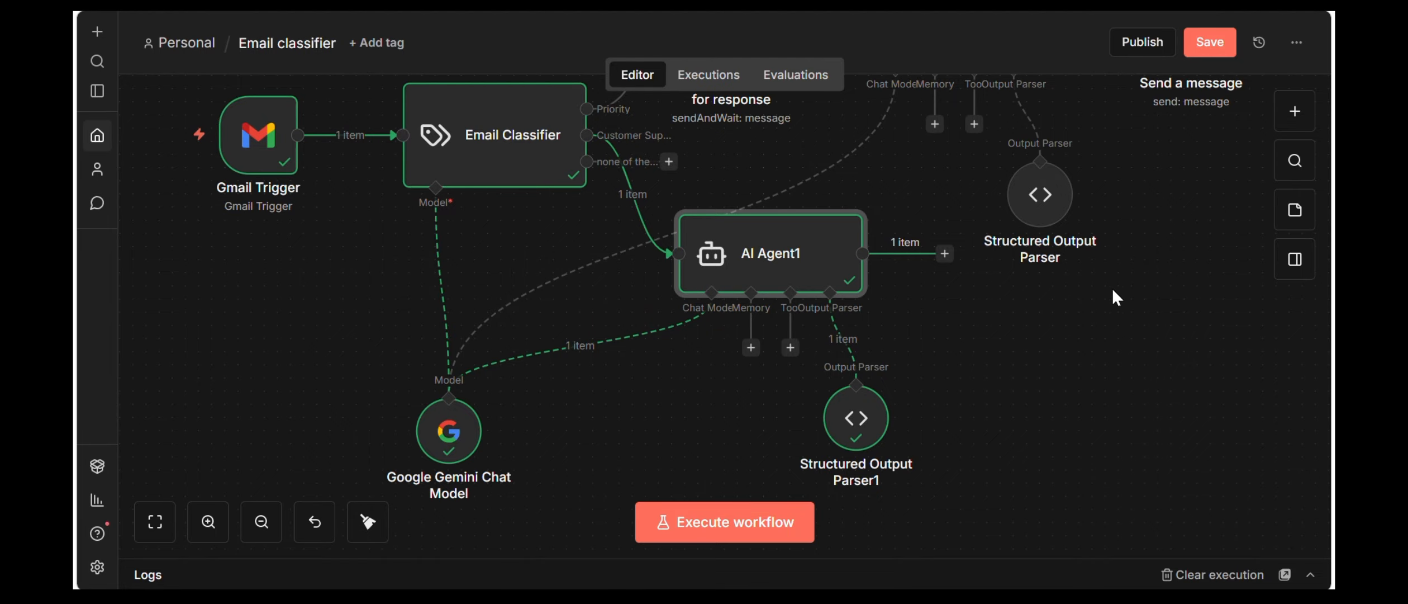
# - Reopen AI Agent1 and examine the summary in its output along with the System Message
pyautogui.doubleClick(829, 276)
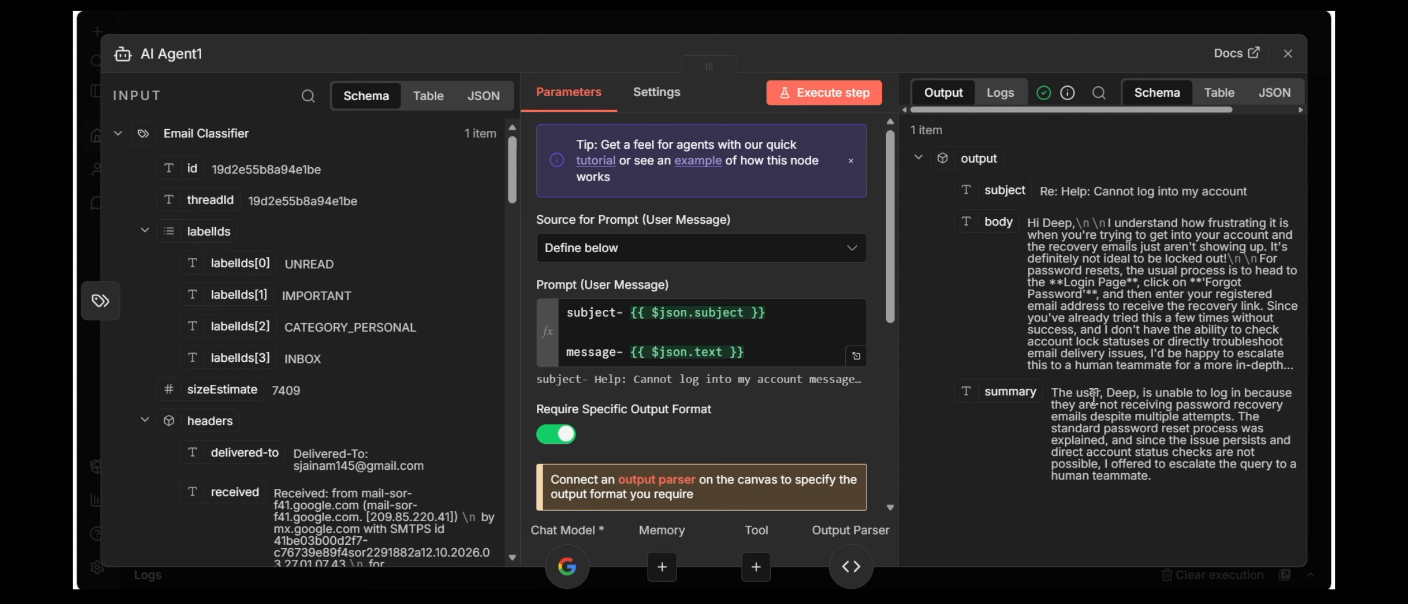
pyautogui.moveTo(1092, 394); pyautogui.dragTo(1145, 455)
pyautogui.click(1153, 496)
pyautogui.moveTo(1198, 464); pyautogui.dragTo(1153, 478)
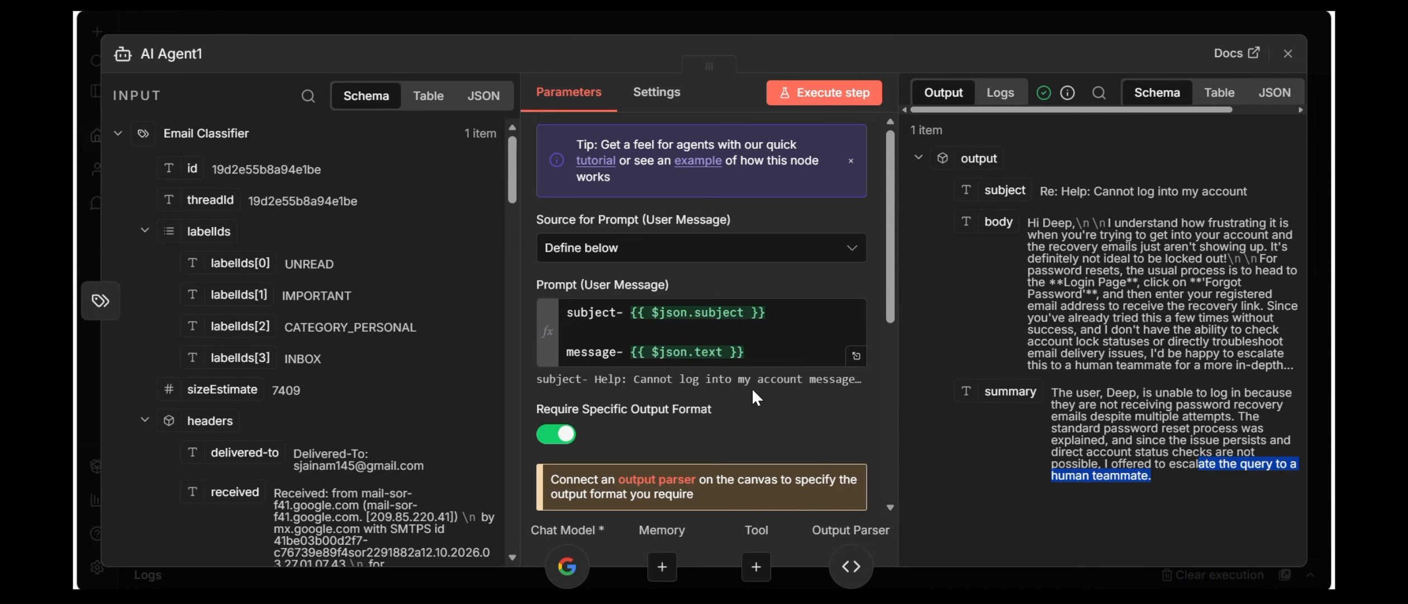
pyautogui.scroll(-3, 751, 387)
pyautogui.scroll(-3, 755, 394)
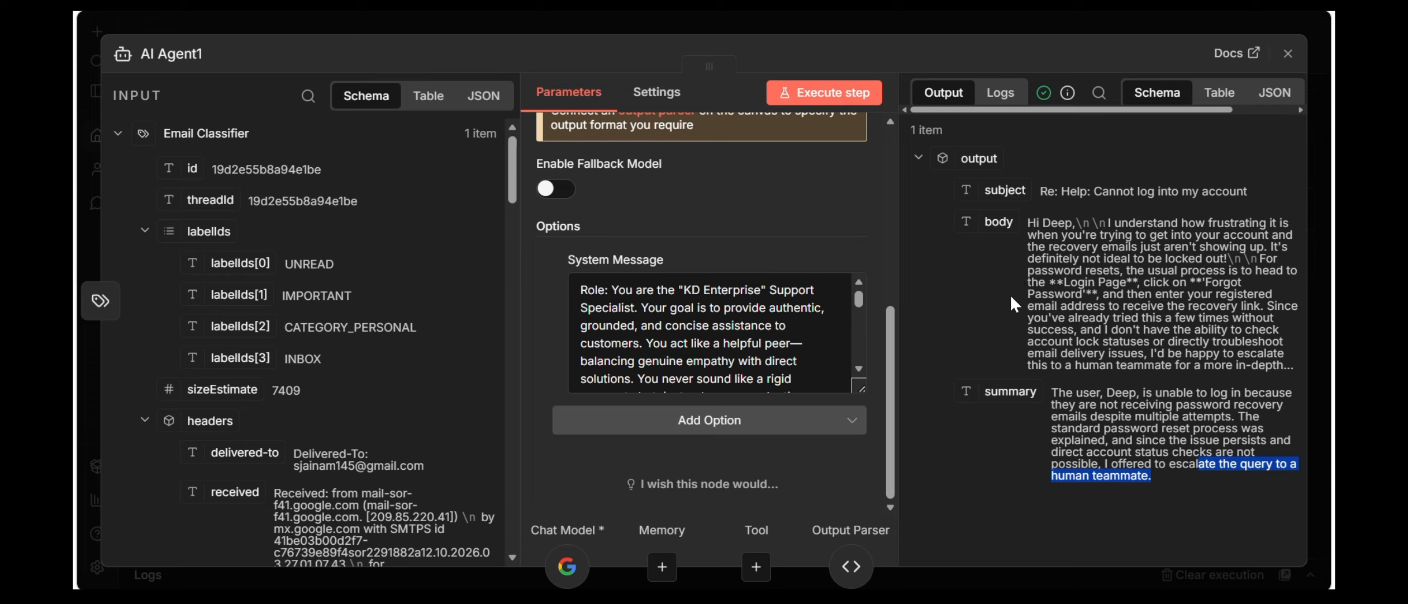
pyautogui.click(1288, 53)
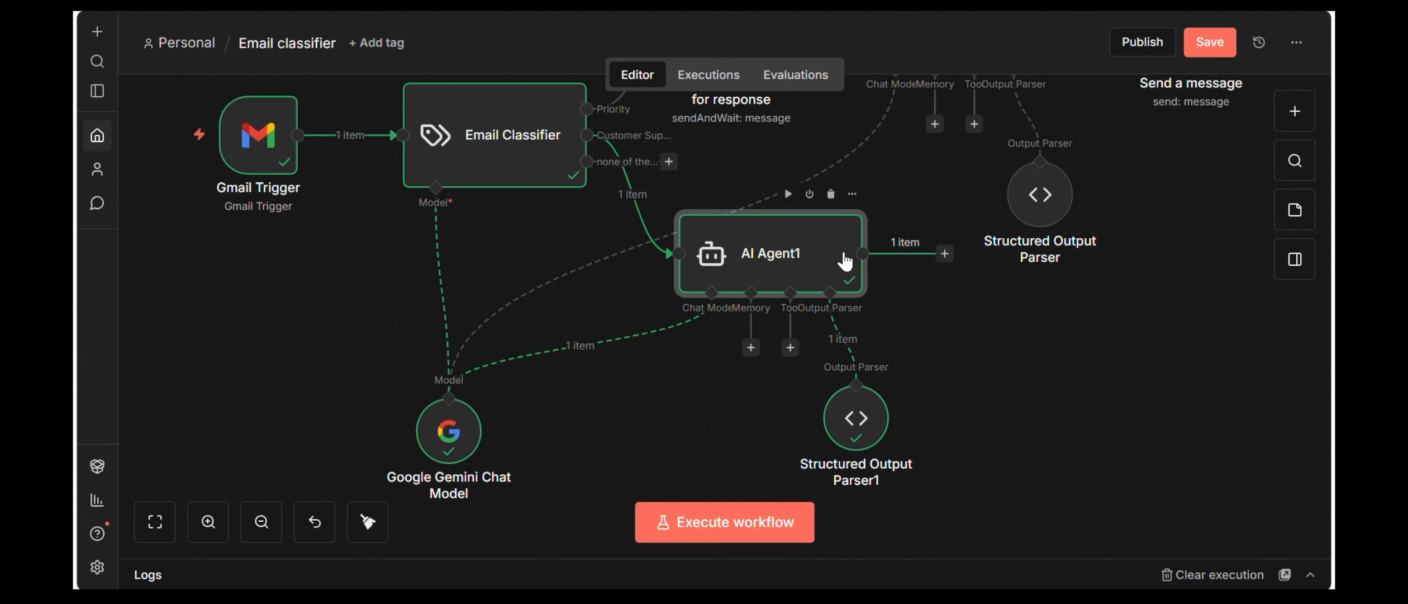
# - Lower AI Agent1 and Structured Output Parser1 on the canvas, and add a Gmail "Send a message" node after AI Agent1
pyautogui.moveTo(819, 257); pyautogui.dragTo(817, 296)
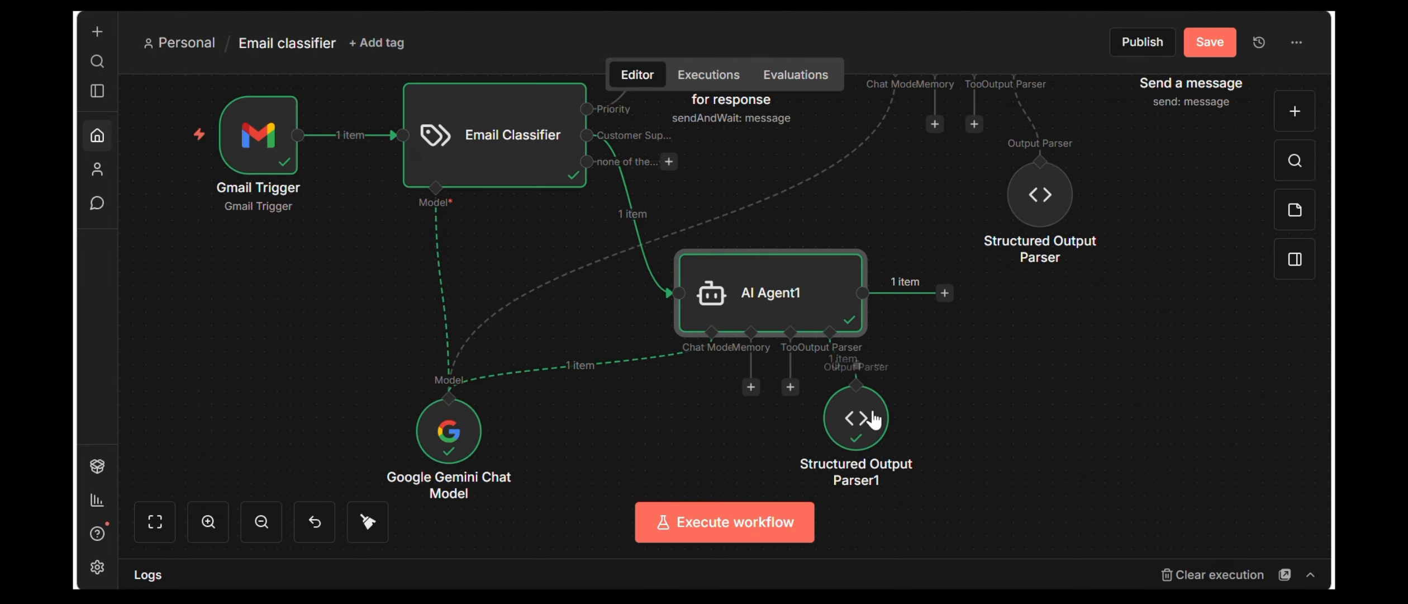
pyautogui.moveTo(874, 413); pyautogui.dragTo(874, 439)
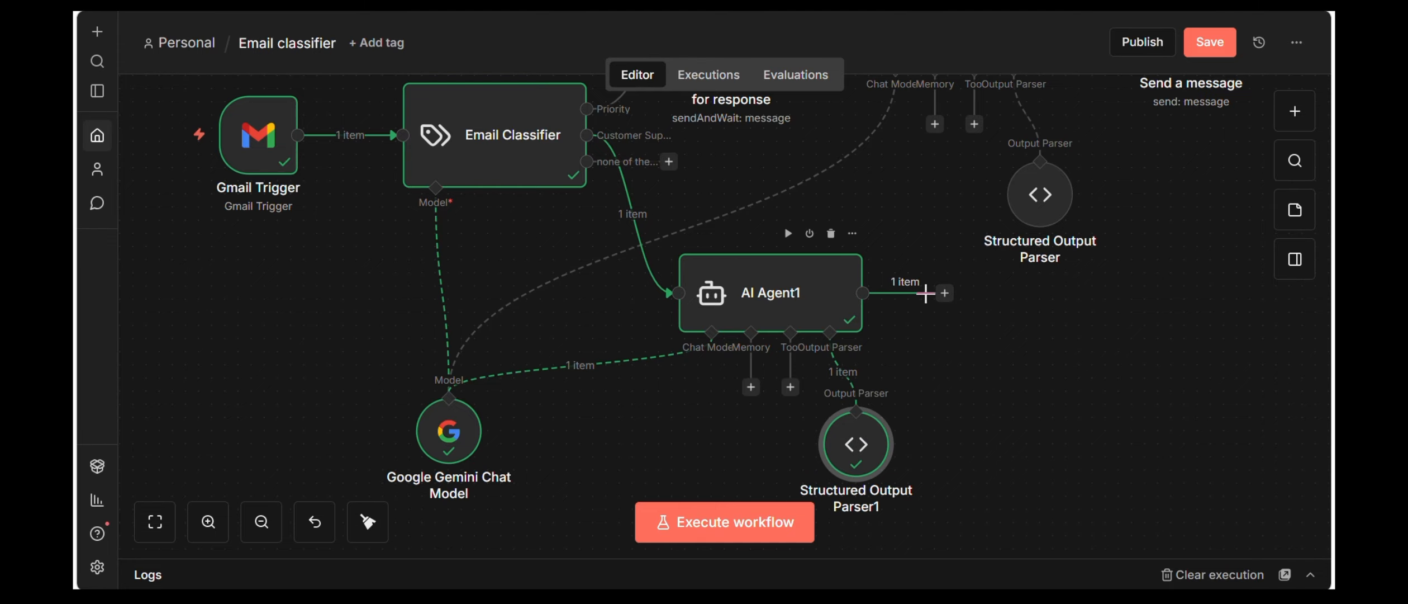
pyautogui.click(943, 294)
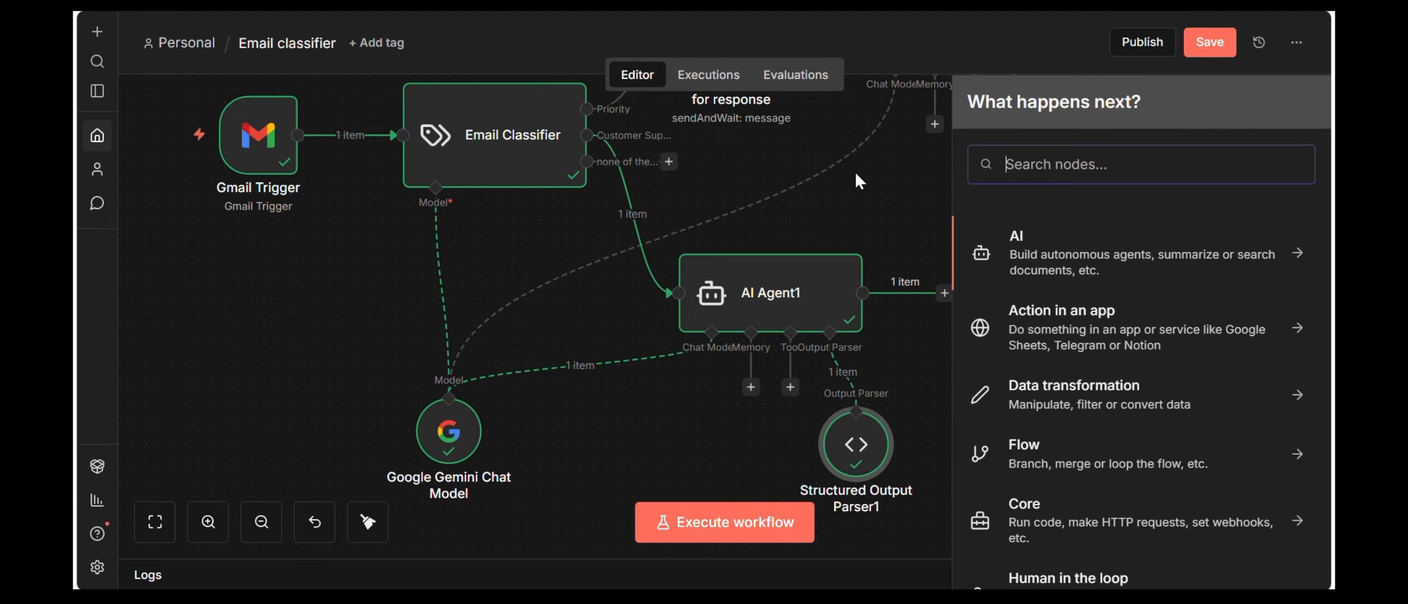
pyautogui.write('gmai')
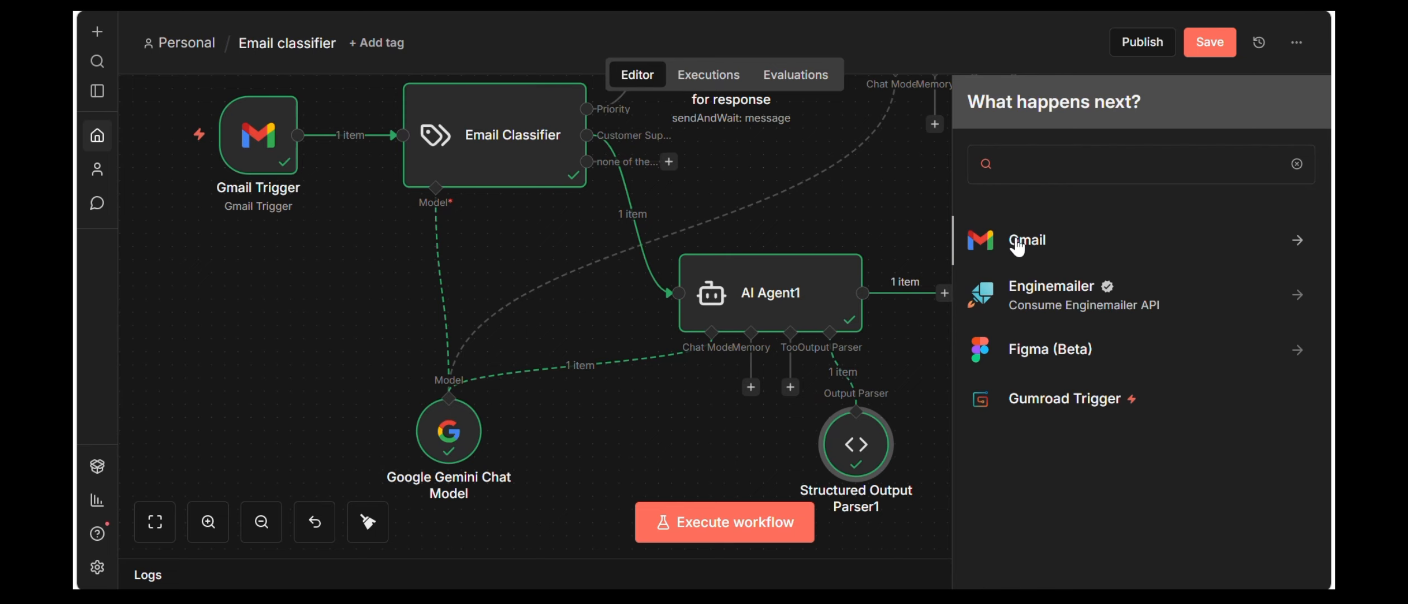
pyautogui.click(1012, 243)
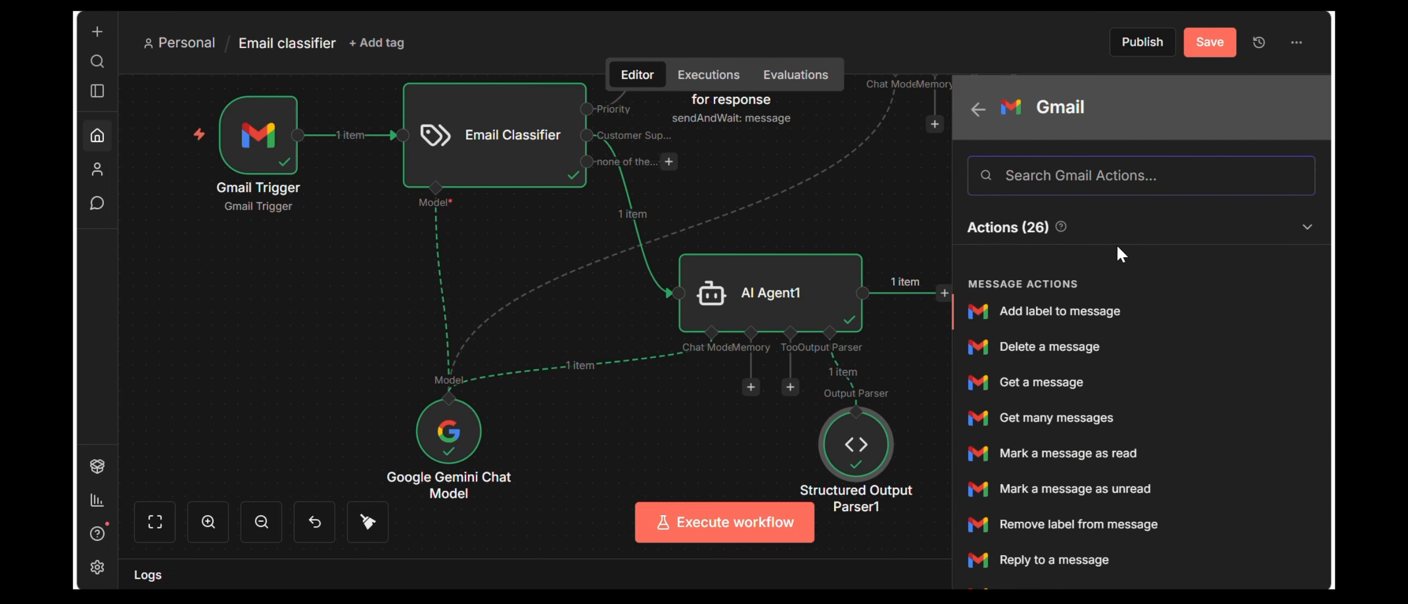
pyautogui.write('sen')
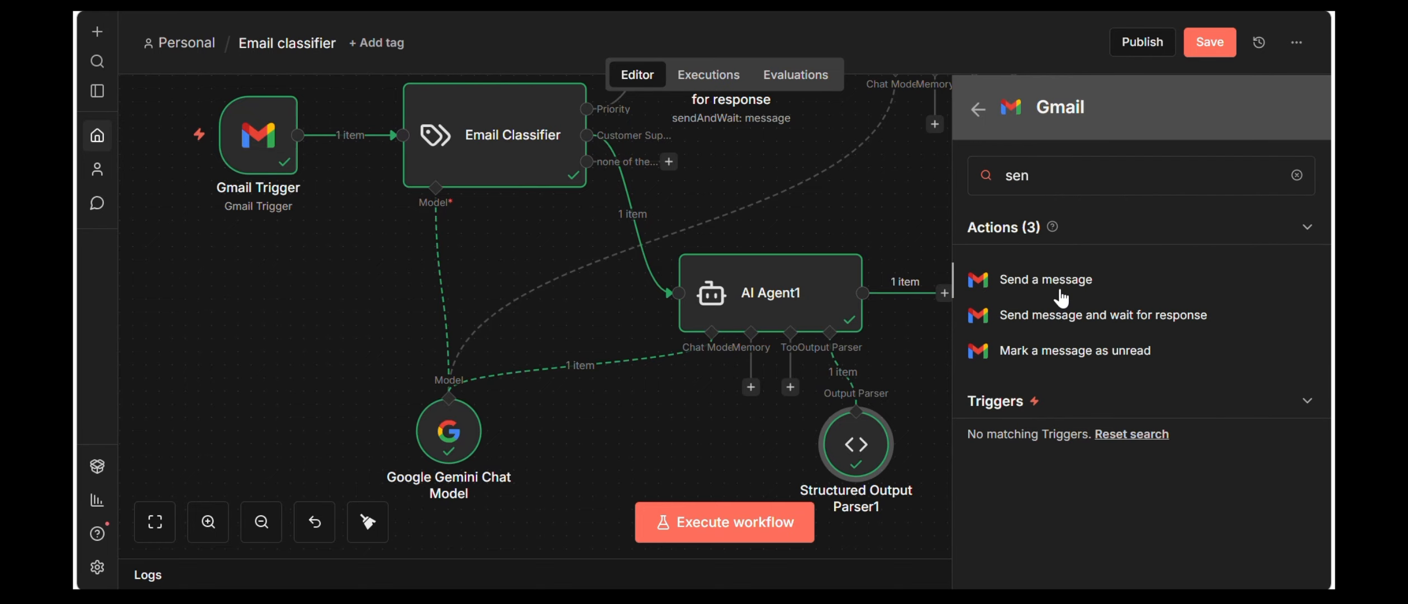
pyautogui.click(1057, 279)
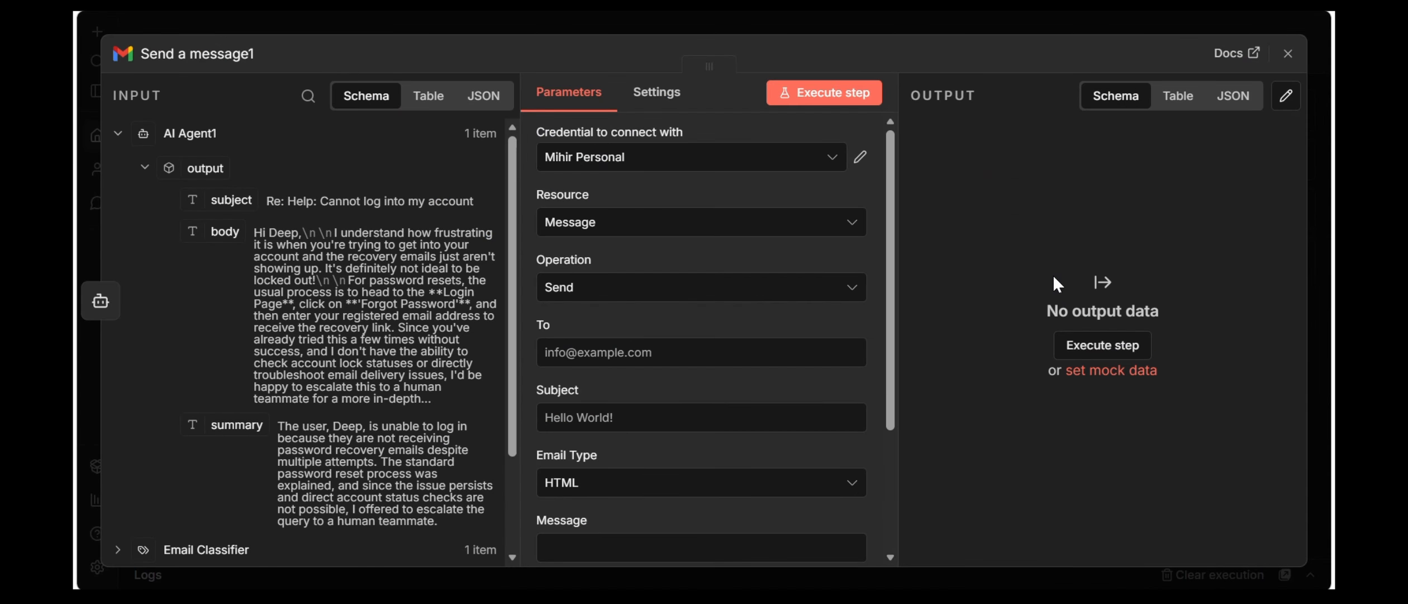
# - Map the Gmail Trigger's headers "from" field into the To field of Send a message1
pyautogui.scroll(-2, 331, 358)
pyautogui.click(239, 461)
pyautogui.scroll(-12, 236, 462)
pyautogui.scroll(-10, 319, 460)
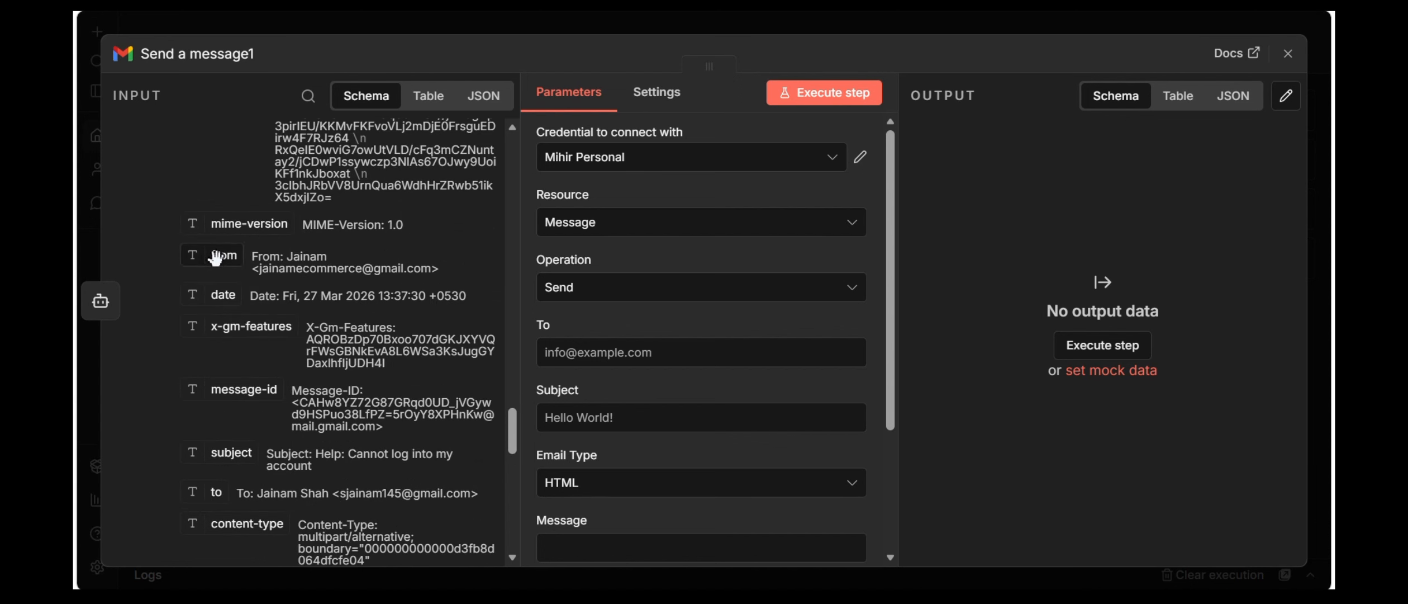
pyautogui.moveTo(215, 258); pyautogui.dragTo(579, 360)
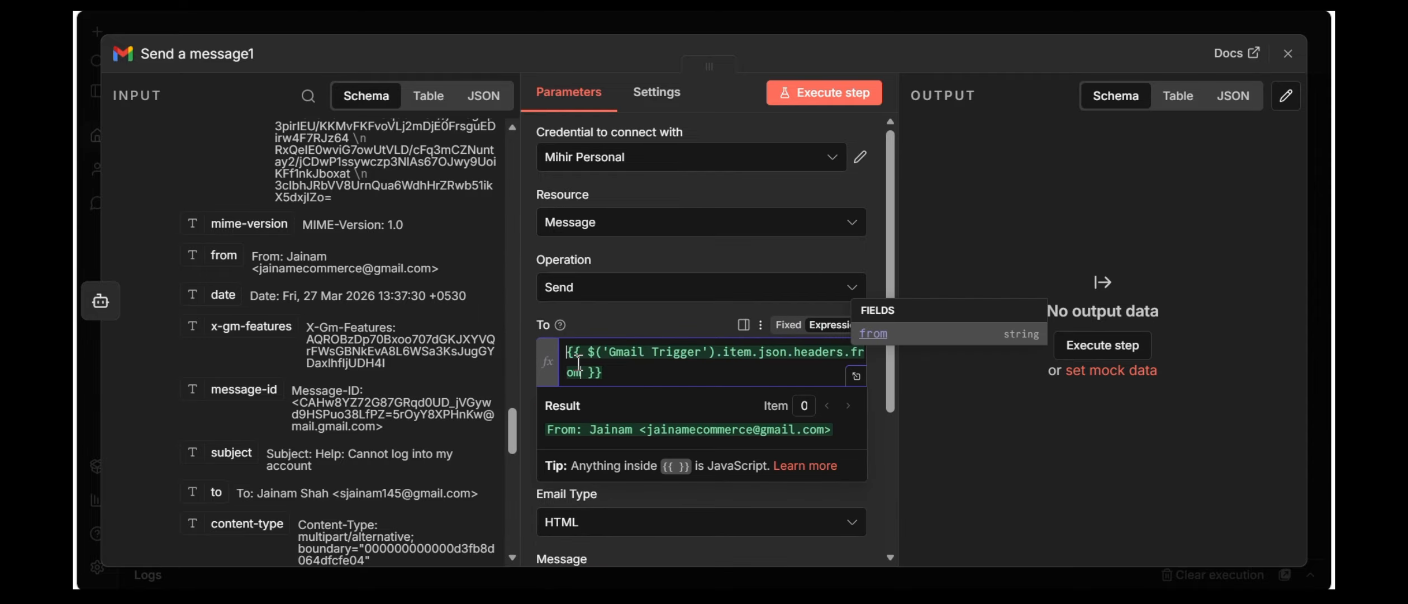
pyautogui.click(958, 426)
# - Map AI Agent1's output subject into the Subject field of Send a message1
pyautogui.scroll(-5, 306, 362)
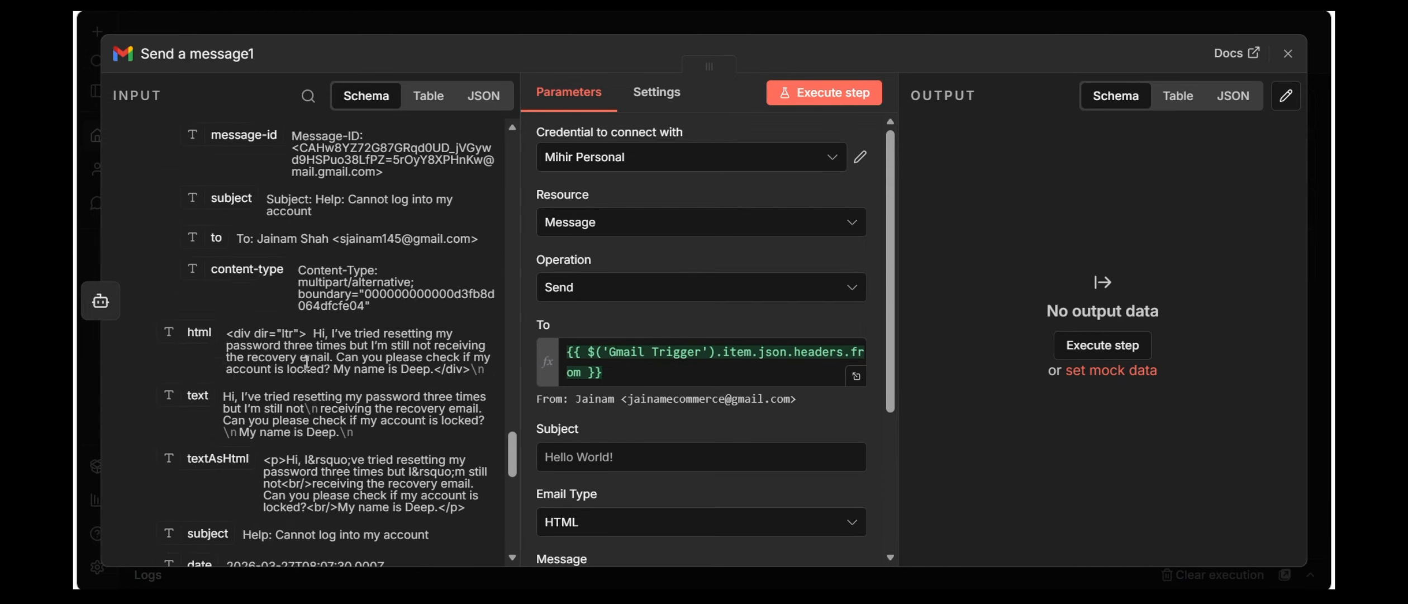
pyautogui.scroll(5, 336, 341)
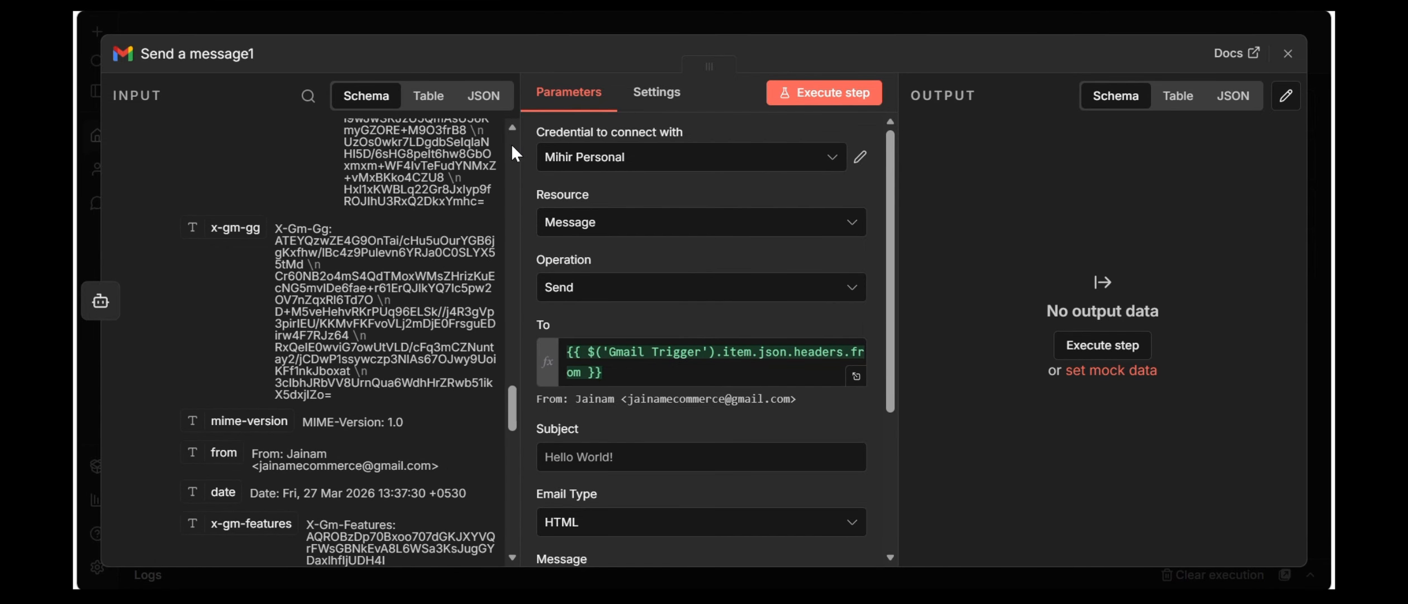
pyautogui.scroll(15, 511, 145)
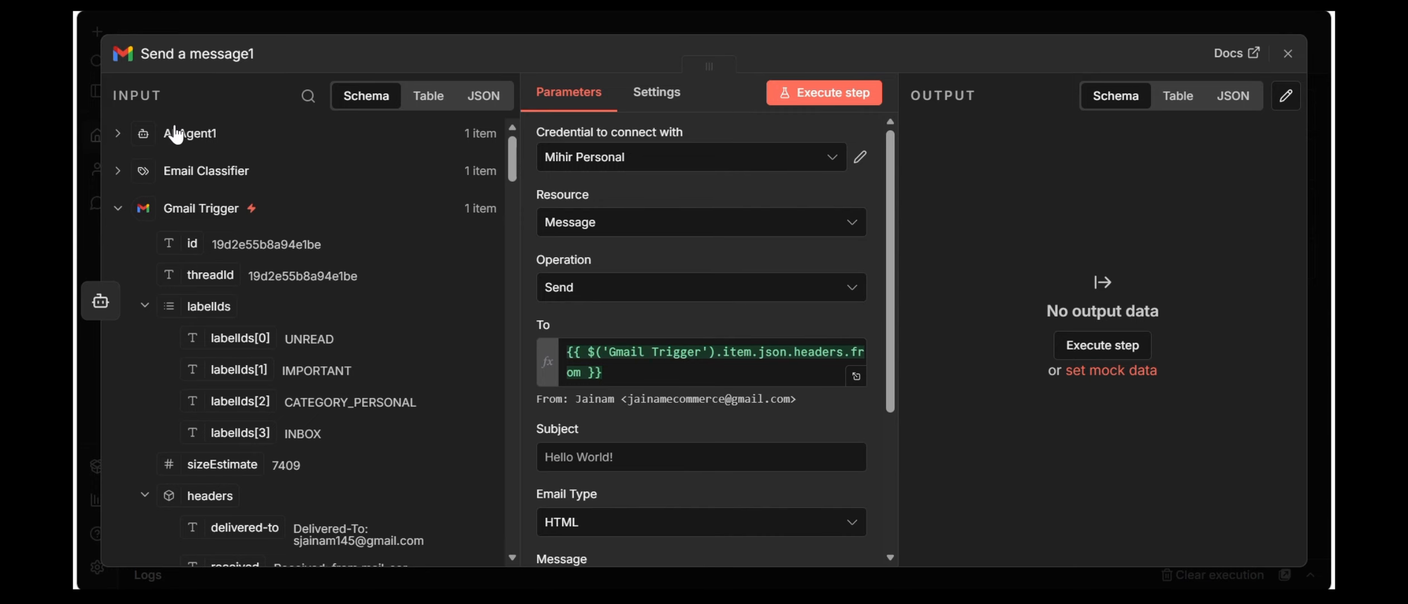
pyautogui.click(176, 134)
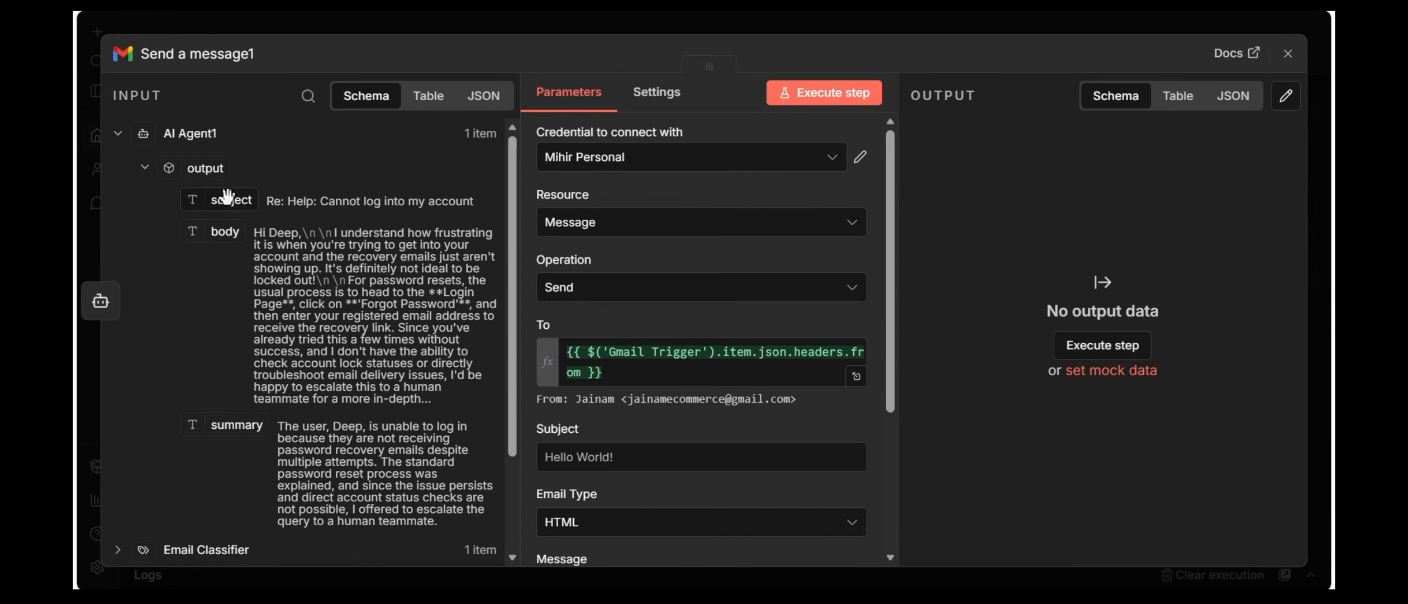
pyautogui.moveTo(227, 197); pyautogui.dragTo(671, 459)
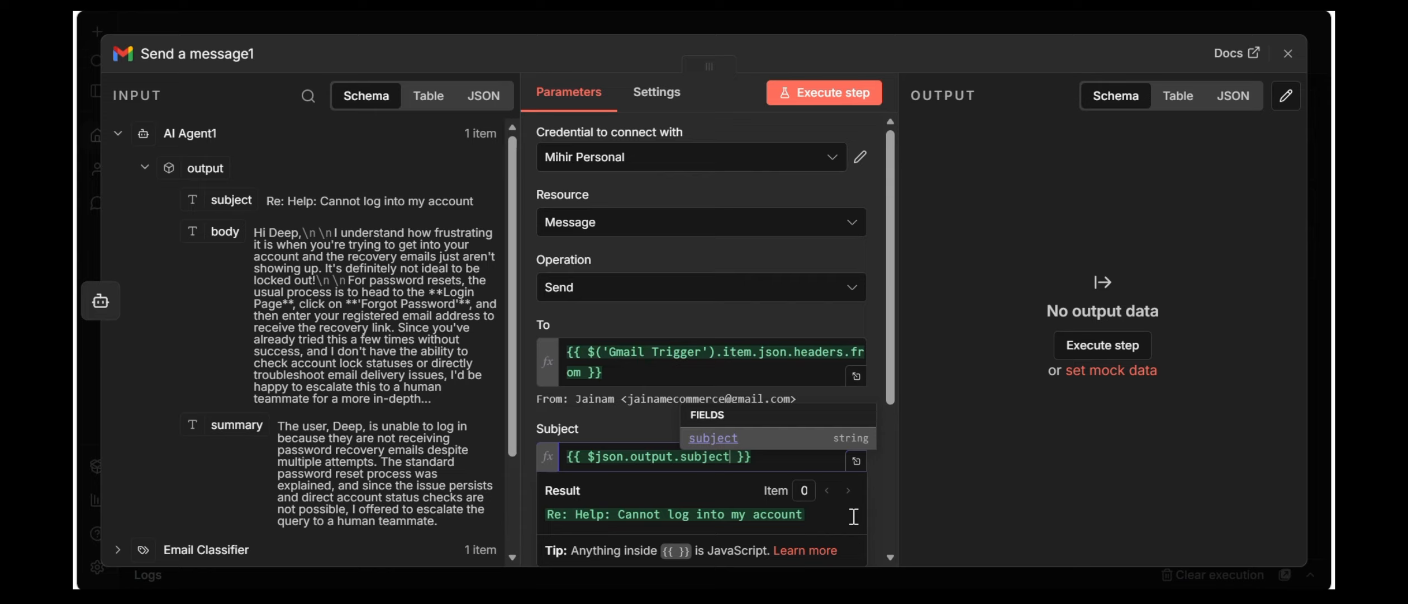
pyautogui.click(835, 399)
# - Set the Email Type to Text and map AI Agent1's output body into the Message field of Send a message1
pyautogui.scroll(-1, 870, 439)
pyautogui.scroll(-1, 872, 443)
pyautogui.click(721, 444)
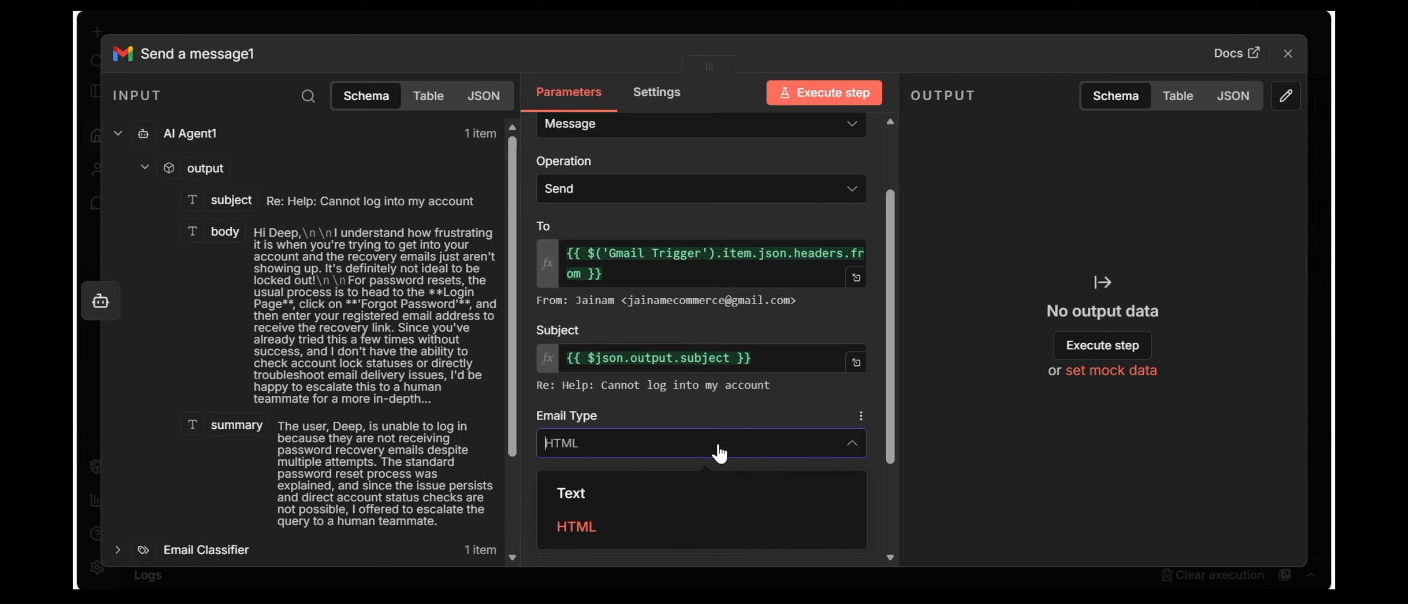
pyautogui.click(674, 501)
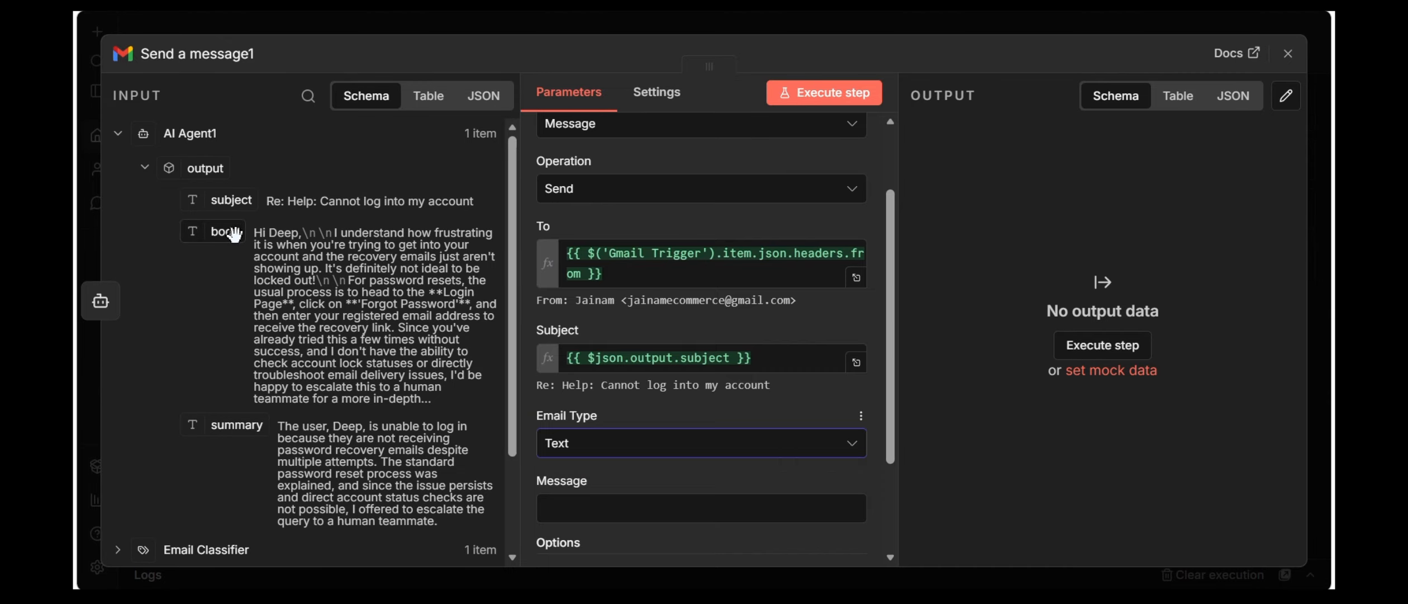
pyautogui.moveTo(234, 233); pyautogui.dragTo(644, 506)
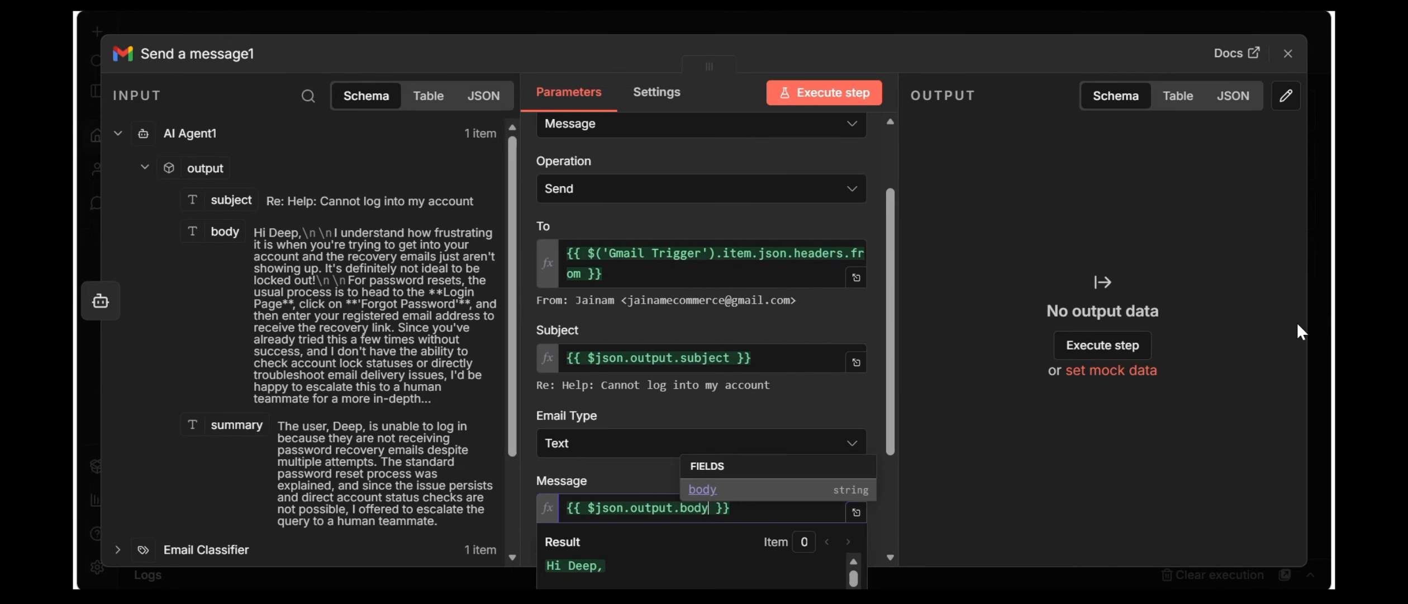
pyautogui.click(1288, 53)
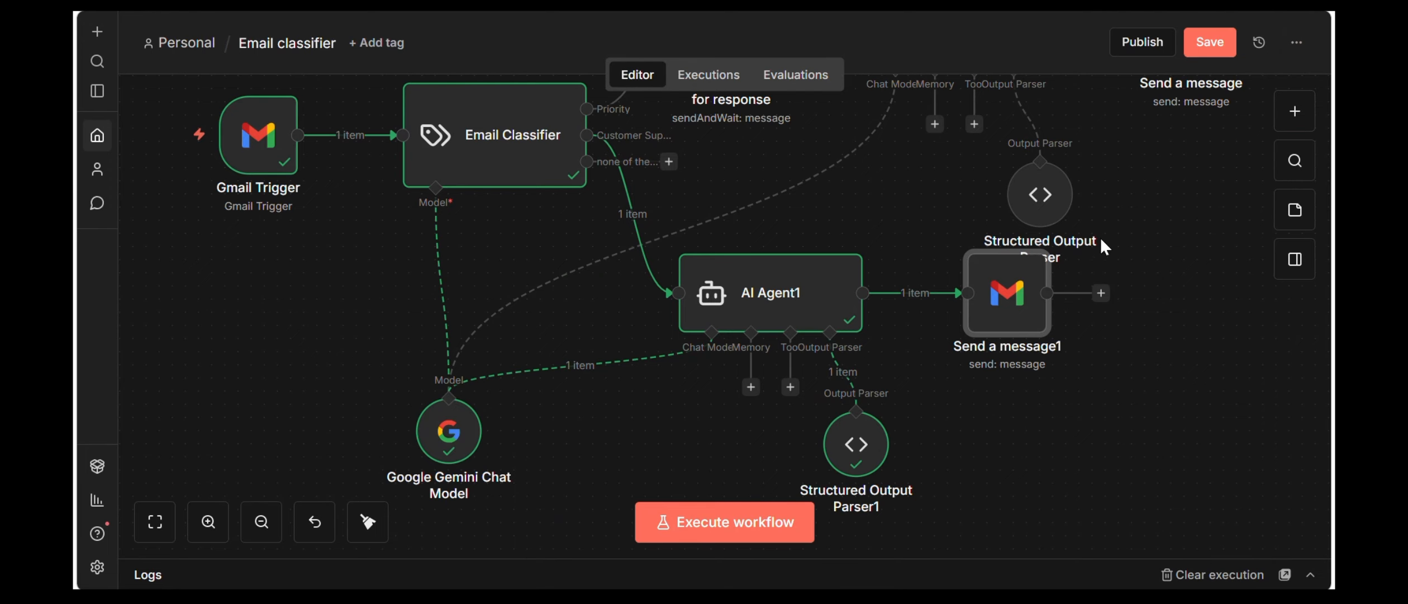
# - Add a Telegram "Send a text message" node after Send a message1
pyautogui.click(1101, 293)
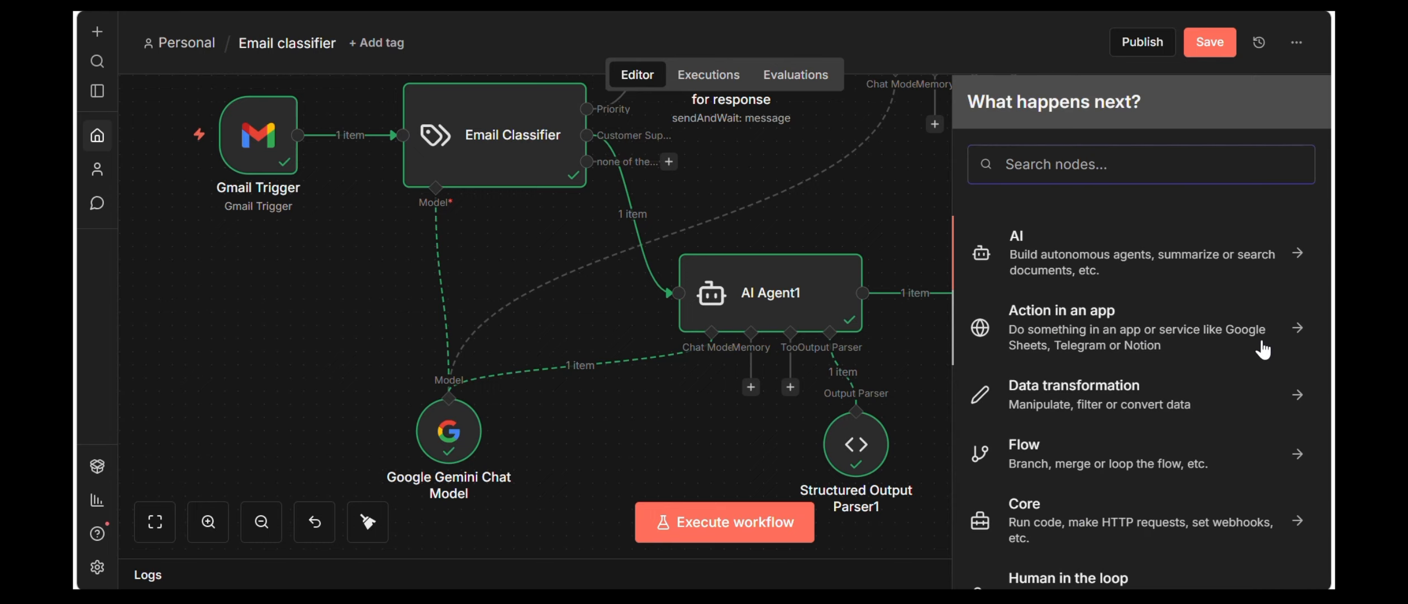
pyautogui.write('tele')
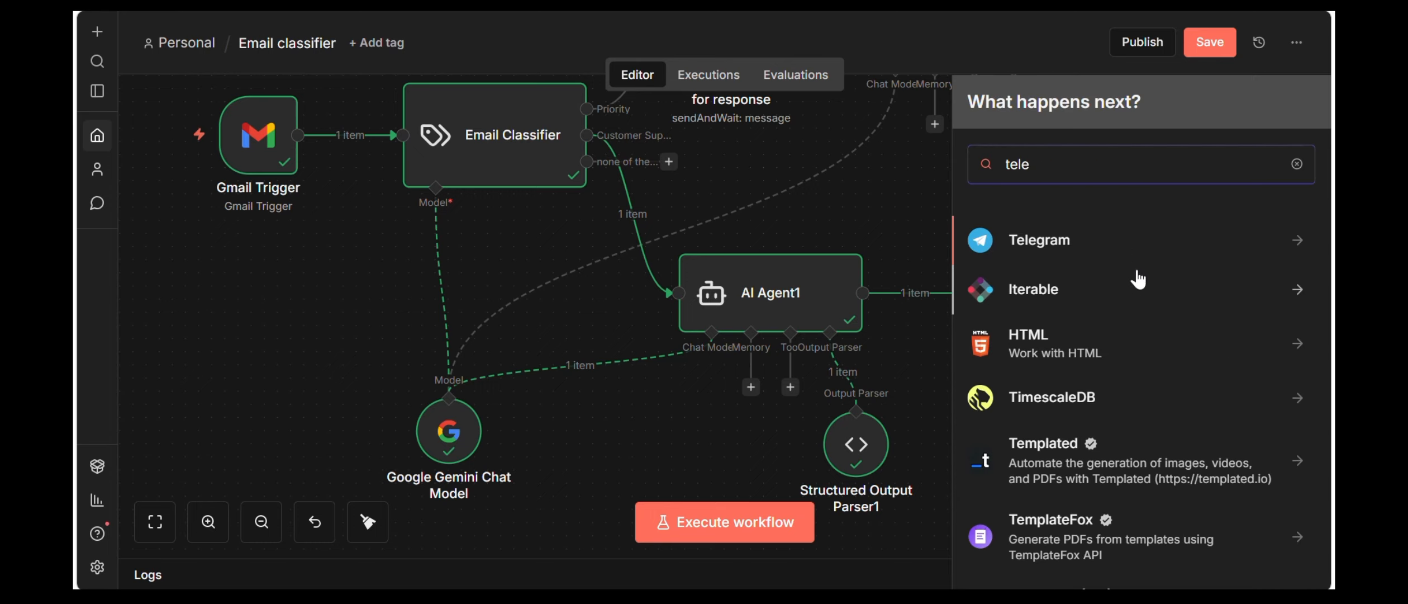
pyautogui.click(1079, 244)
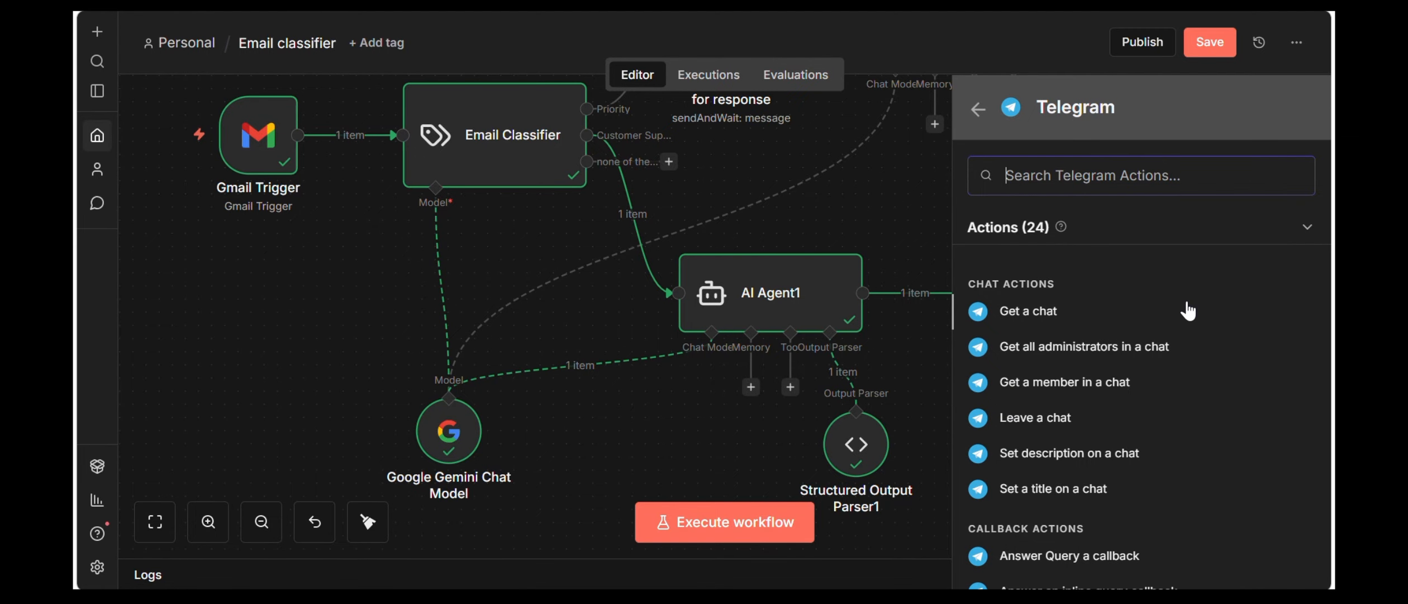
pyautogui.write('mess')
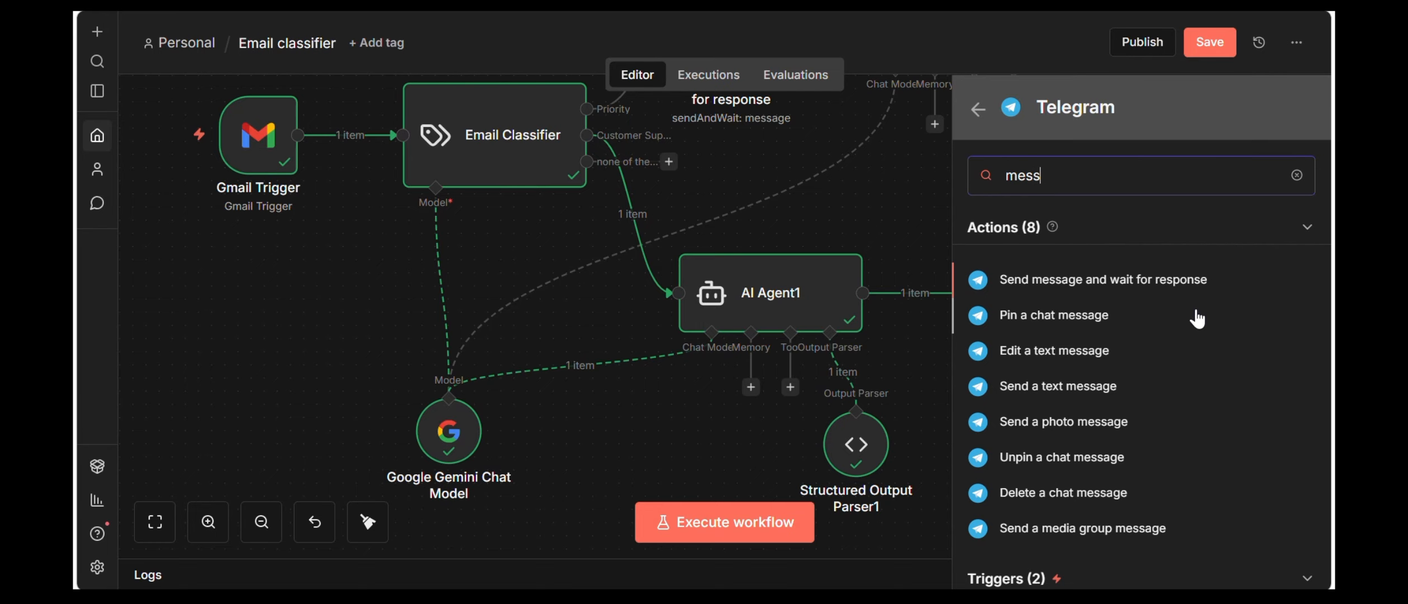
pyautogui.click(1095, 398)
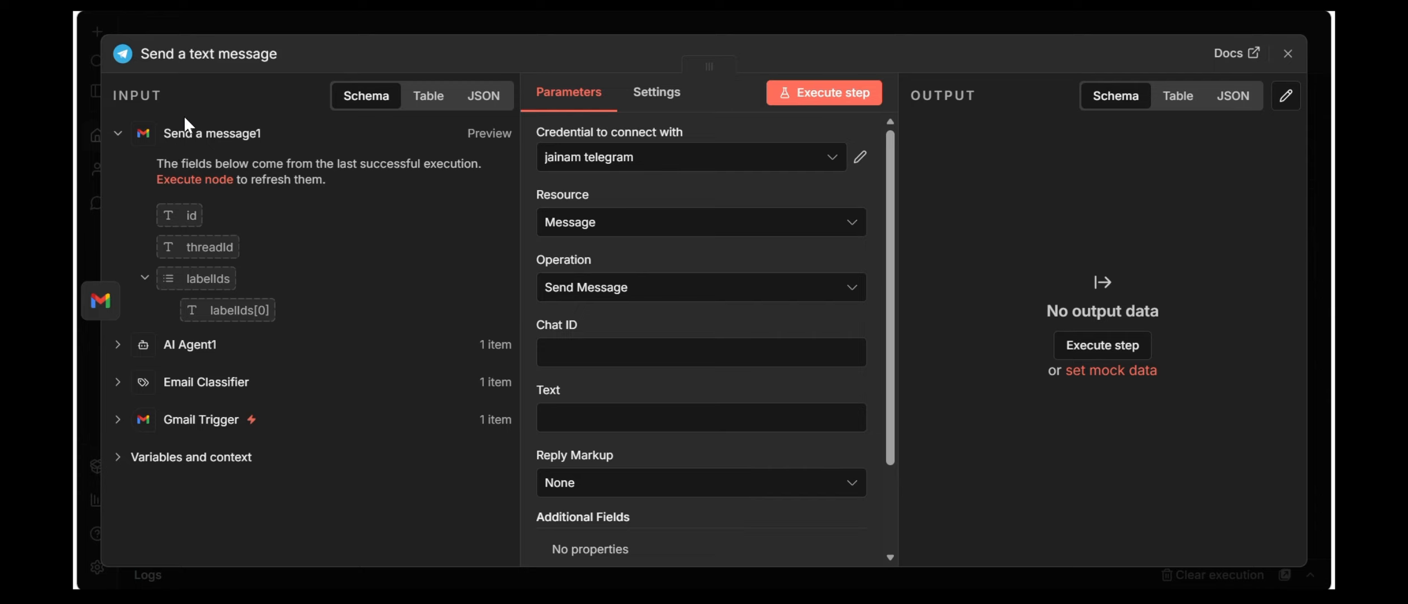
# - Map AI Agent1's output summary into the Text field of the Telegram Send a text message node
pyautogui.click(173, 348)
pyautogui.scroll(-5, 257, 313)
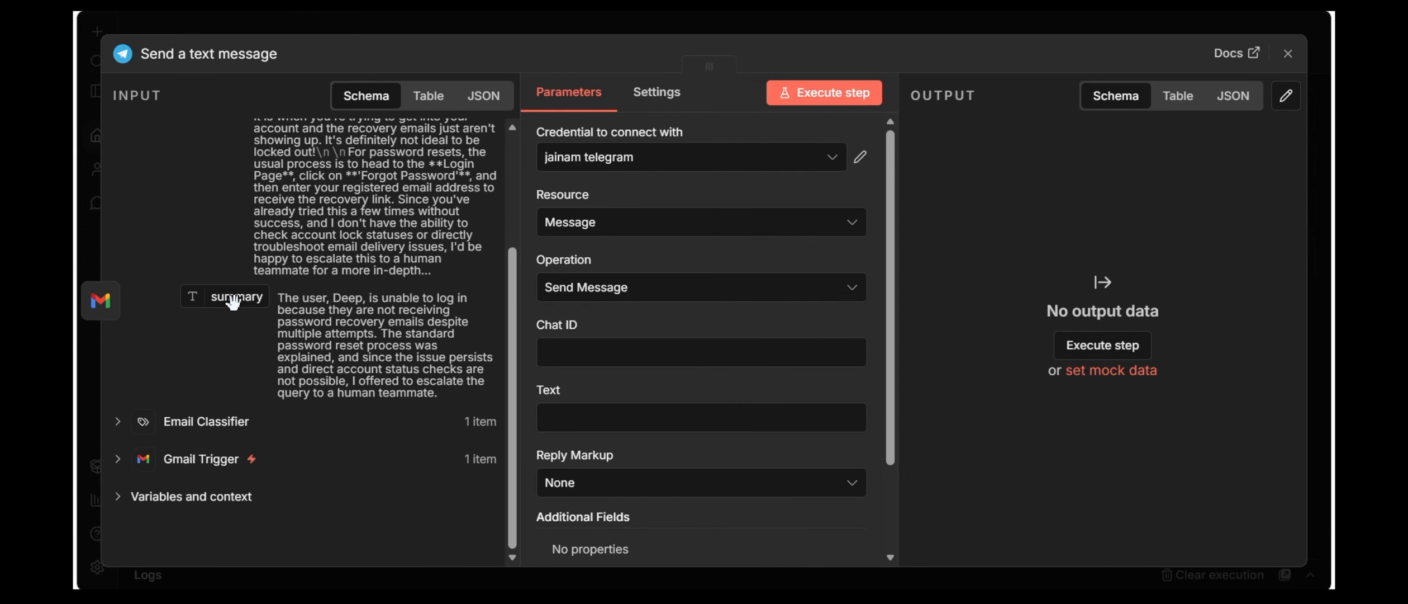
pyautogui.moveTo(233, 303); pyautogui.dragTo(592, 419)
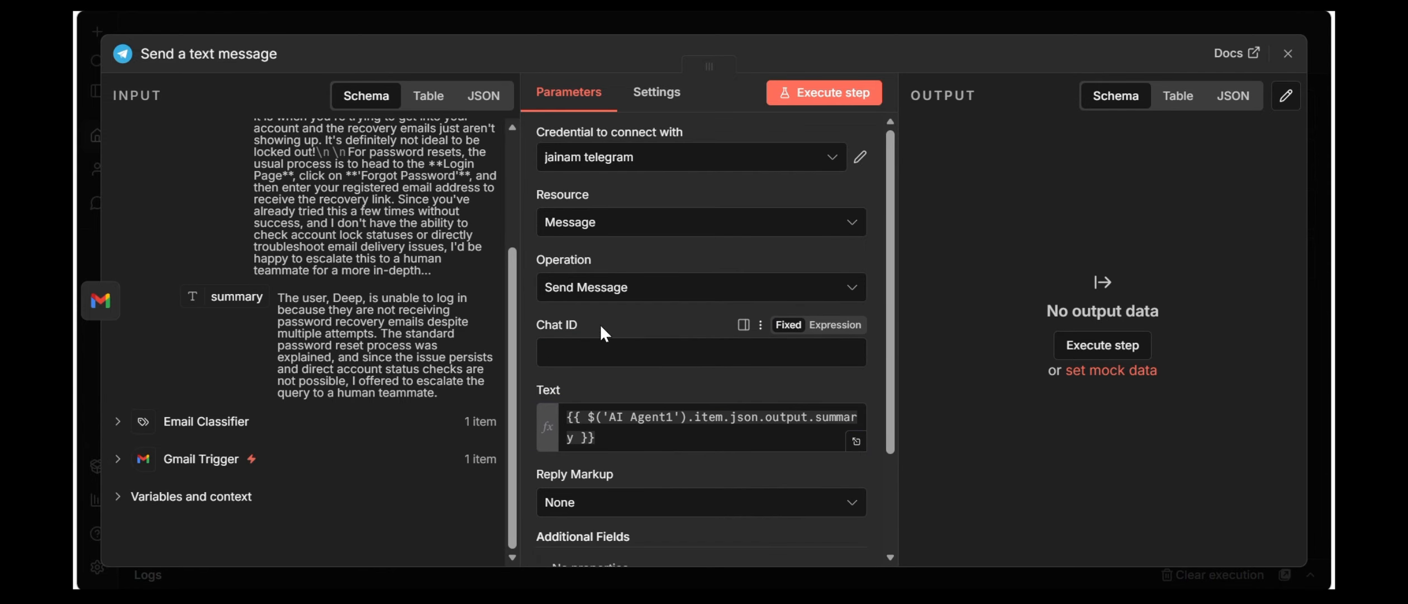
# - Copy the Chat ID from the priority branch's "Send message and wait for response" Telegram node
pyautogui.click(586, 352)
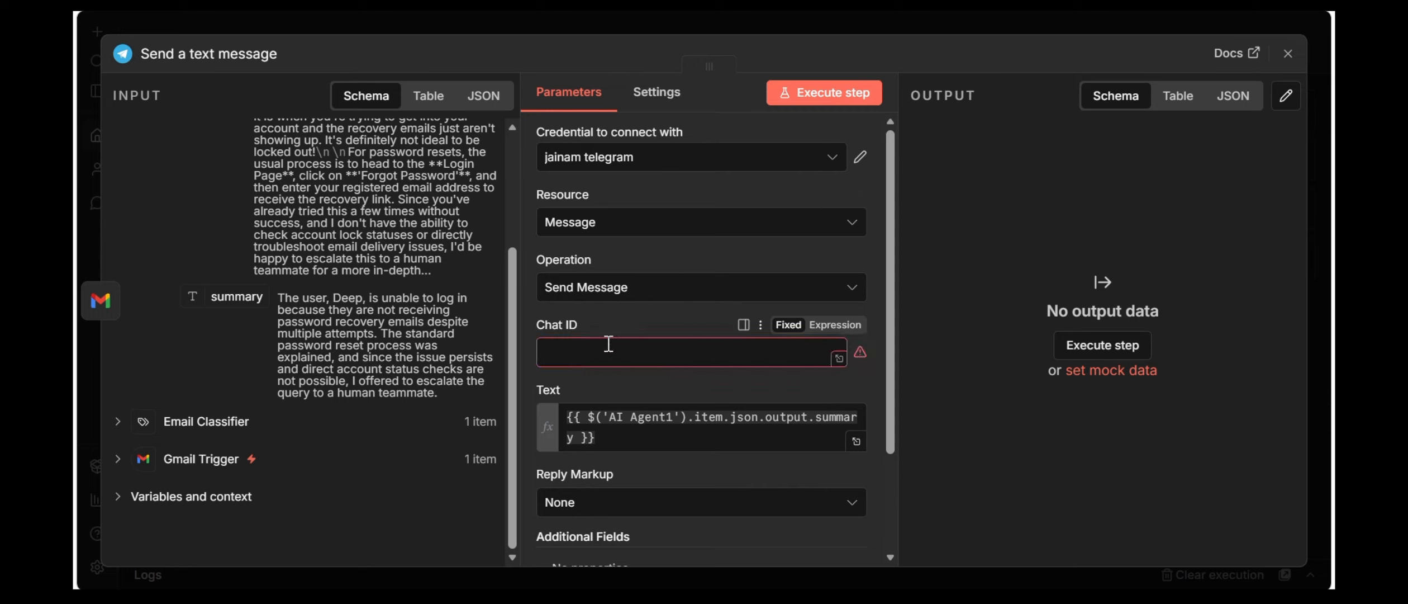
pyautogui.click(1288, 53)
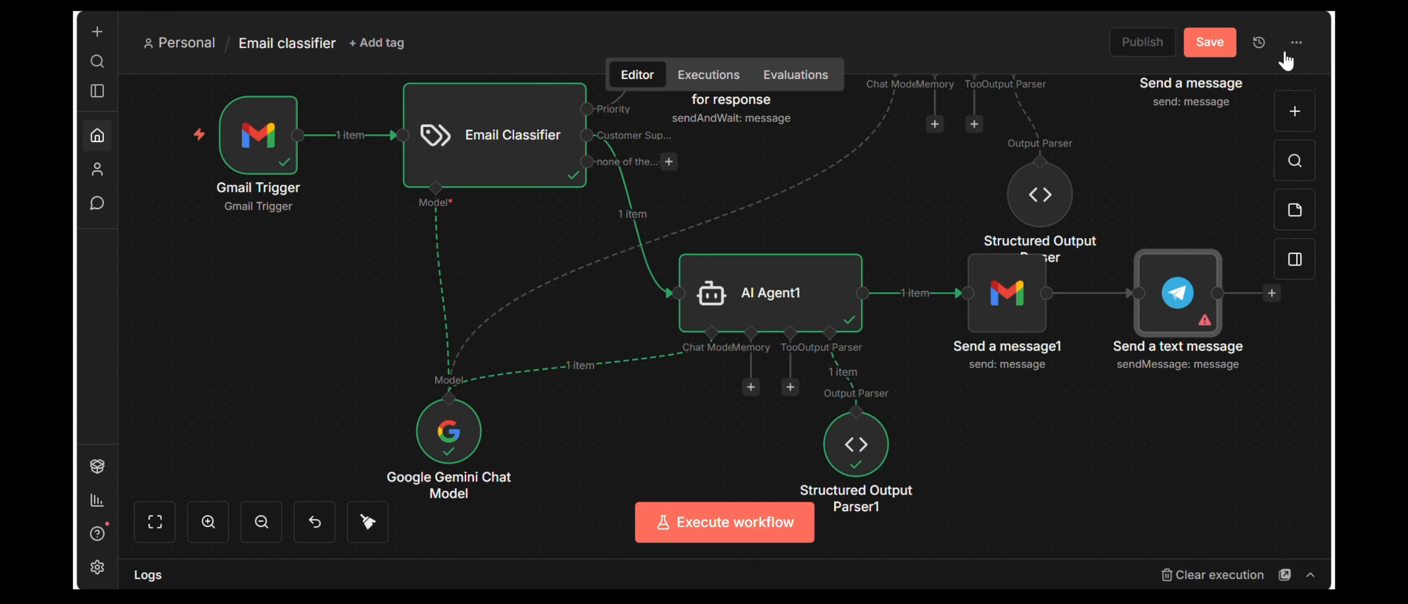
pyautogui.scroll(5, 998, 237)
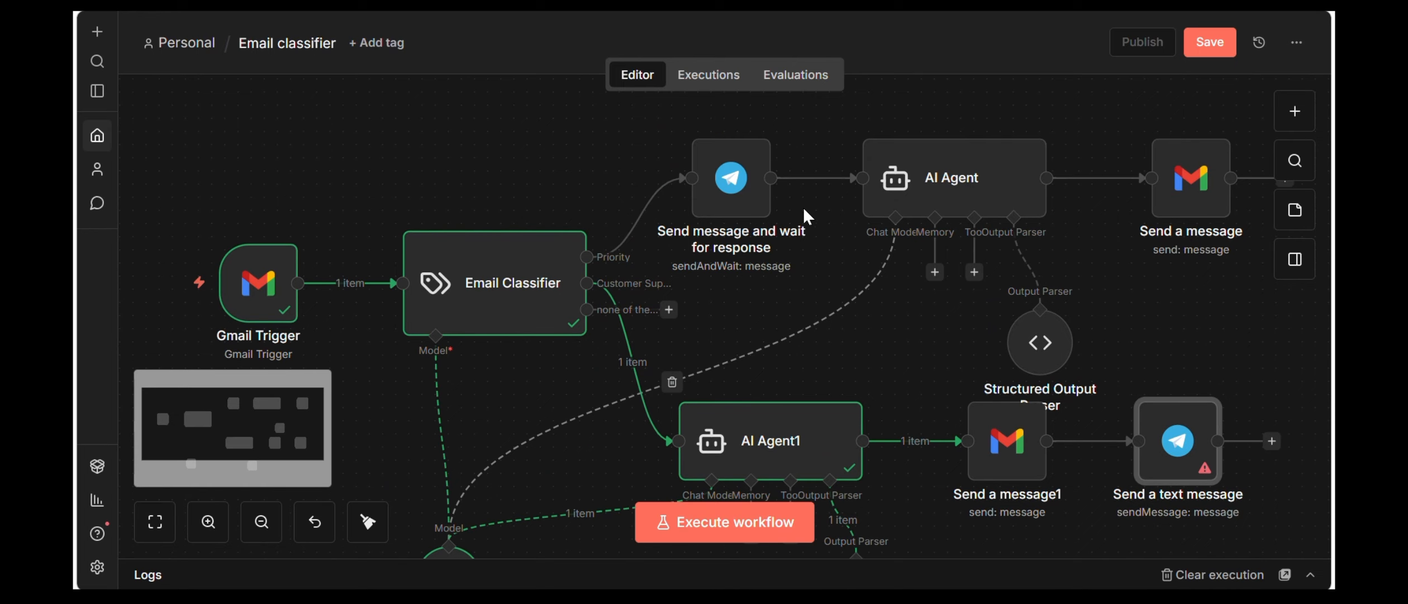
pyautogui.click(726, 190)
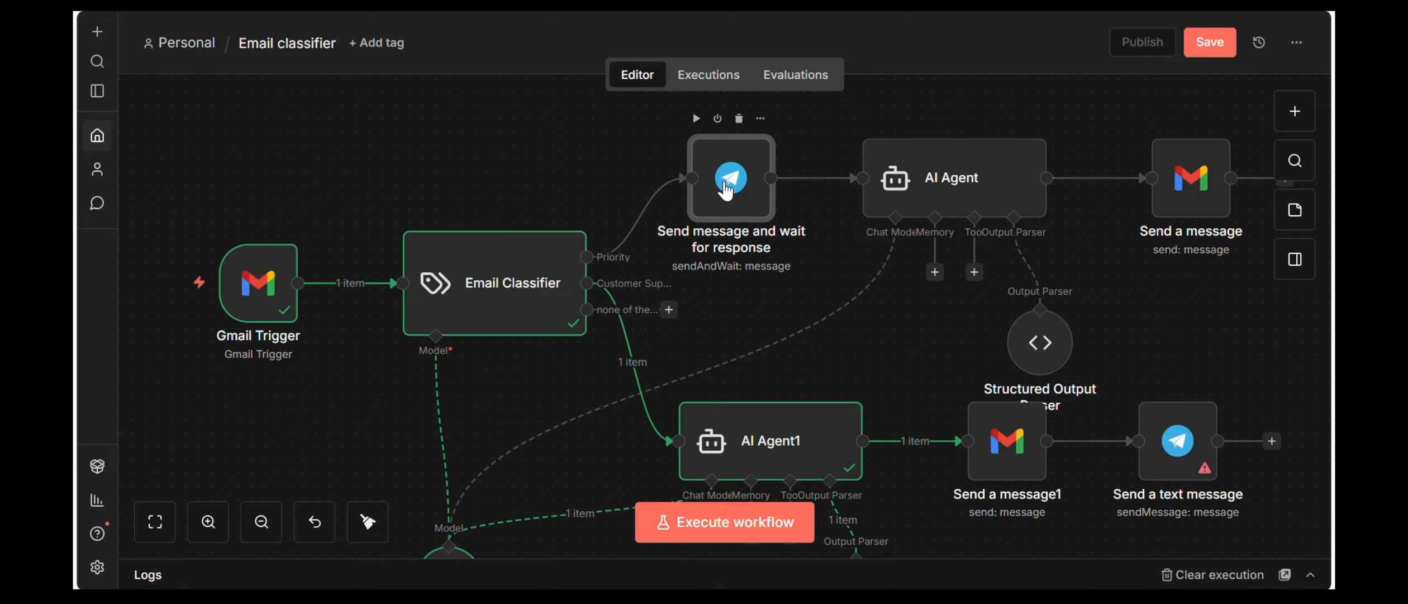
pyautogui.doubleClick(726, 190)
pyautogui.moveTo(648, 358); pyautogui.dragTo(521, 354)
pyautogui.hotkey('ctrl', 'c')
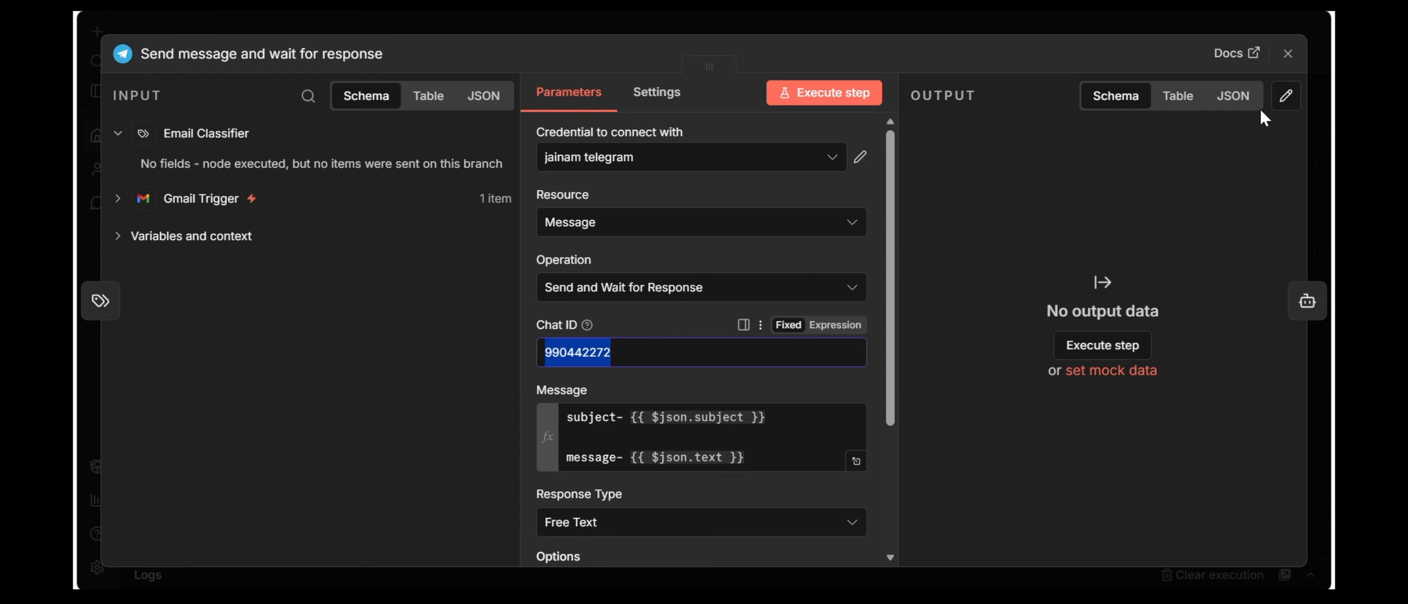
pyautogui.click(1288, 56)
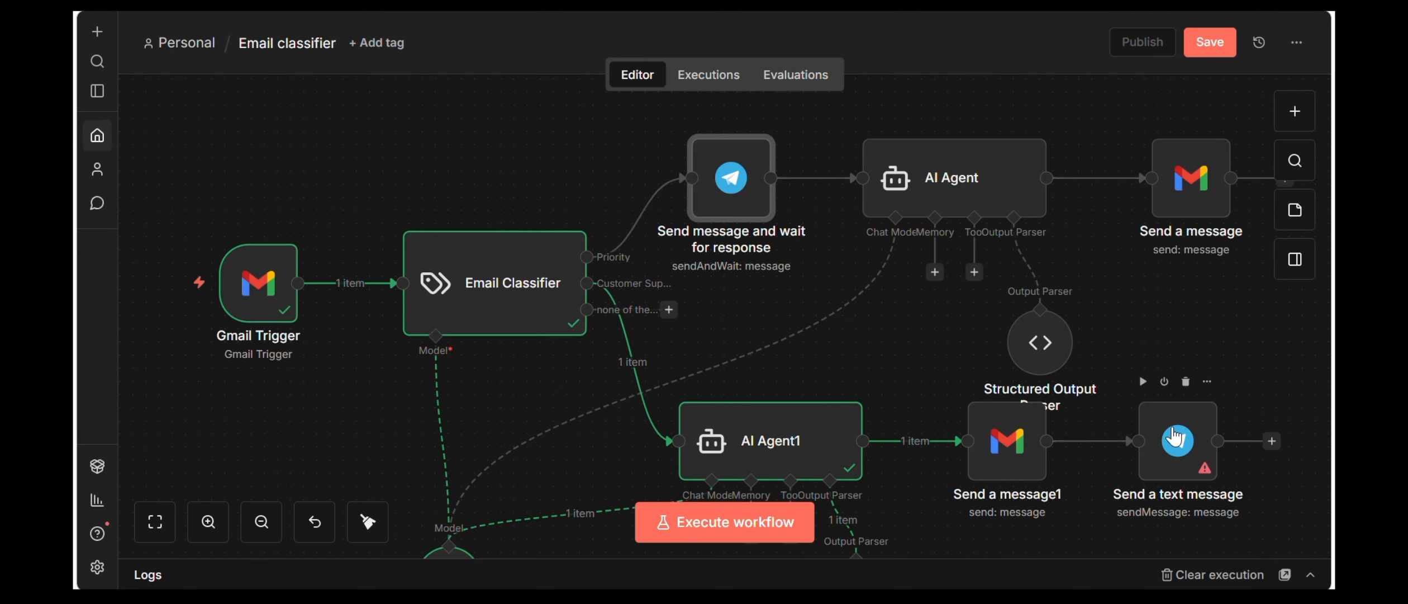
# - Paste the copied Telegram chat ID into the Chat ID field of Send a text message
pyautogui.click(1174, 437)
pyautogui.doubleClick(1174, 437)
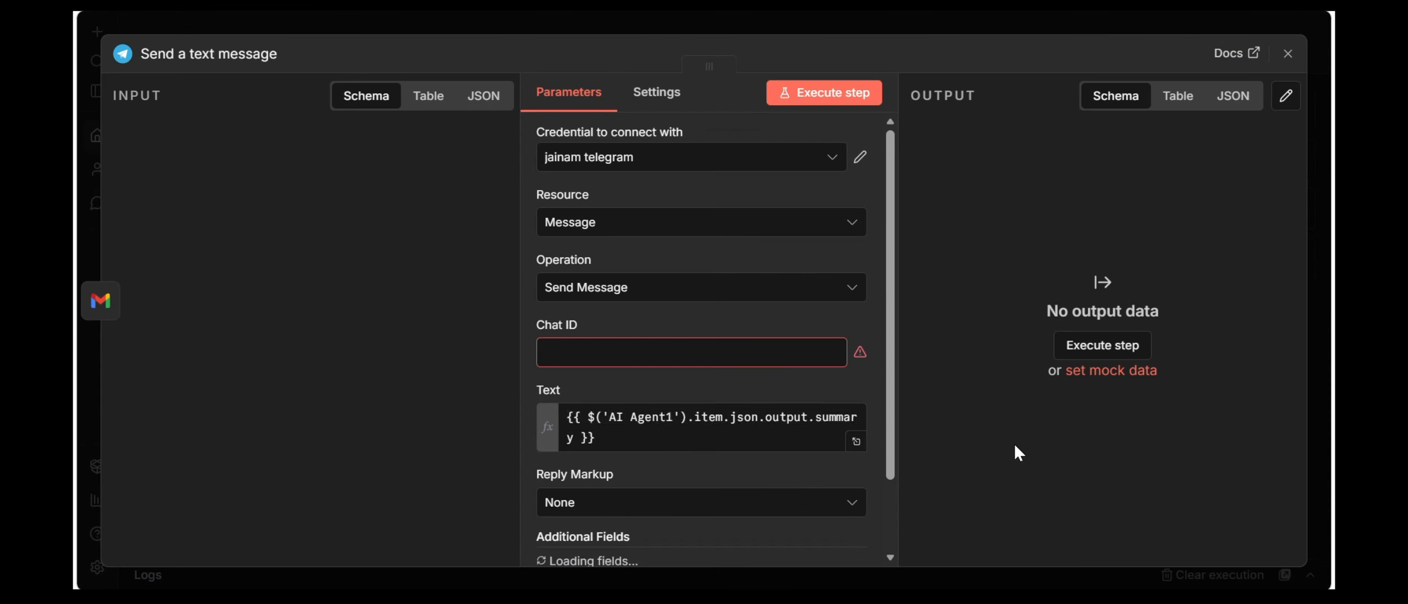
pyautogui.click(786, 355)
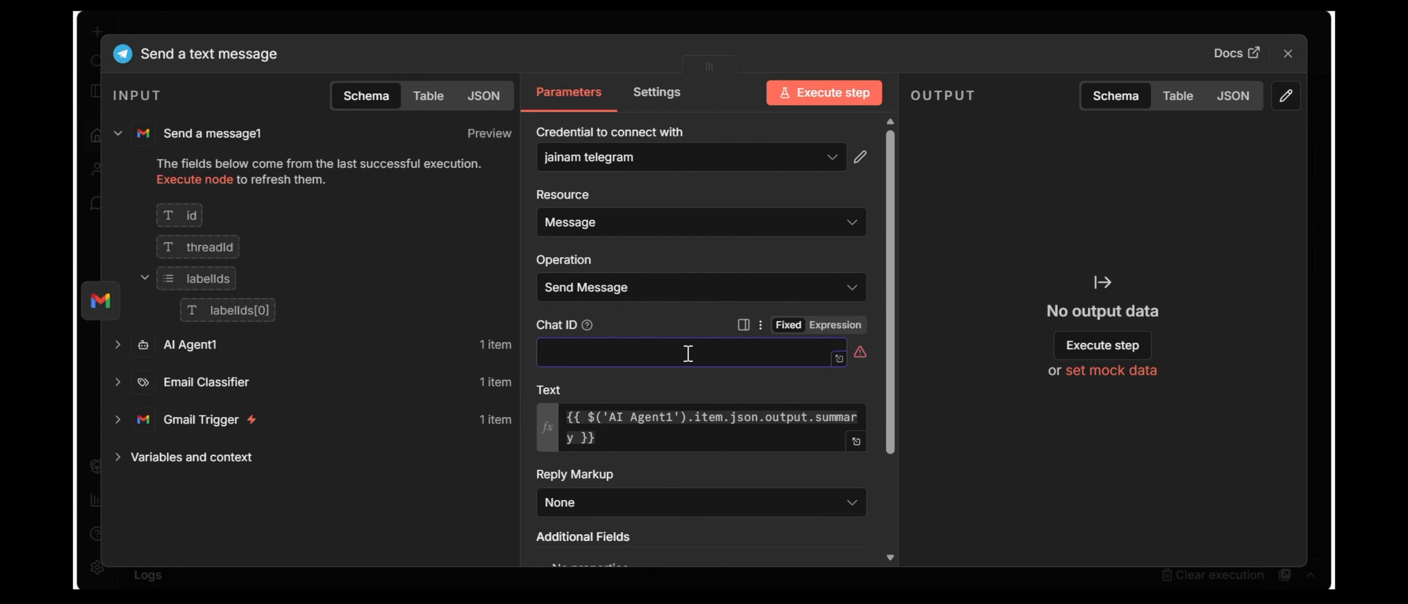
pyautogui.hotkey('ctrl', 'v')
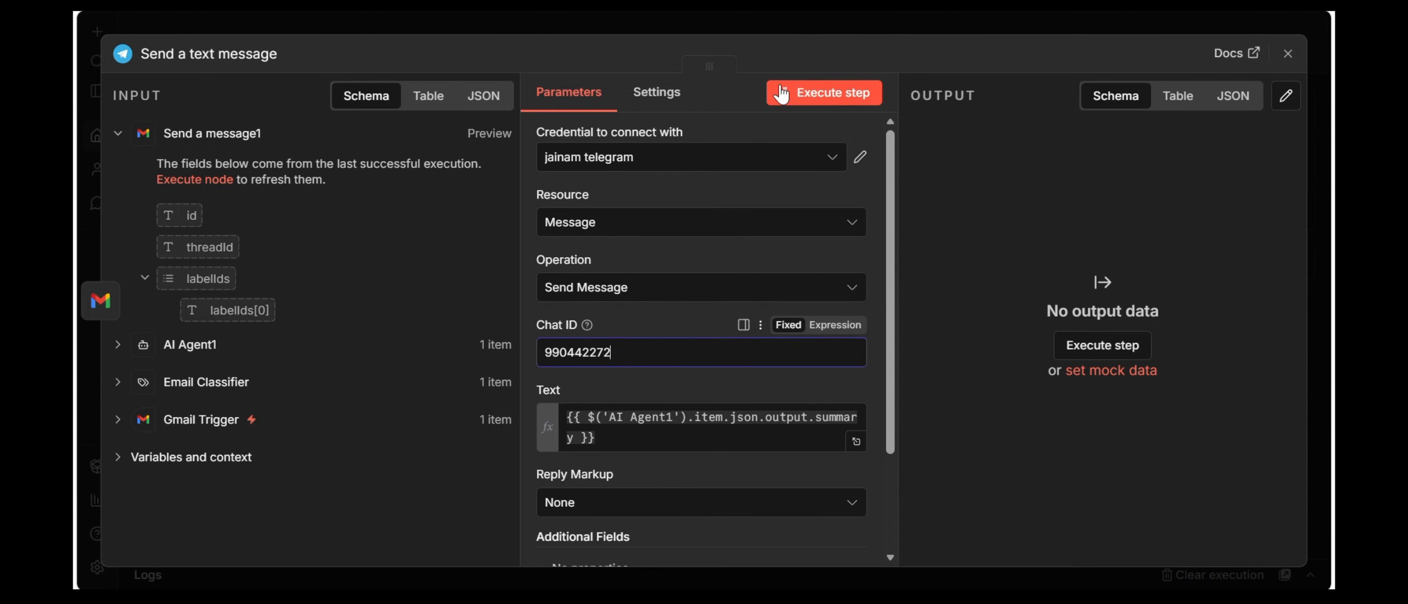
pyautogui.click(1288, 53)
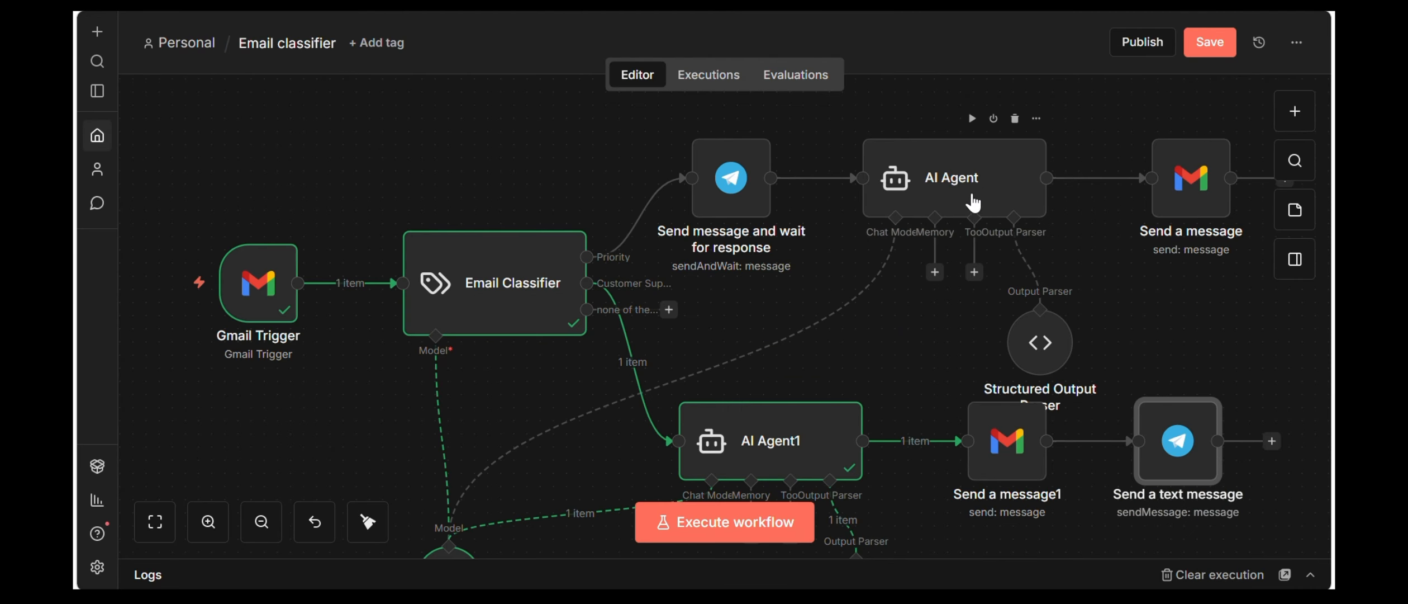
# - Lower AI Agent1, Send a message1 and Send a text message slightly on the canvas, keeping them in one row
pyautogui.scroll(-2, 972, 192)
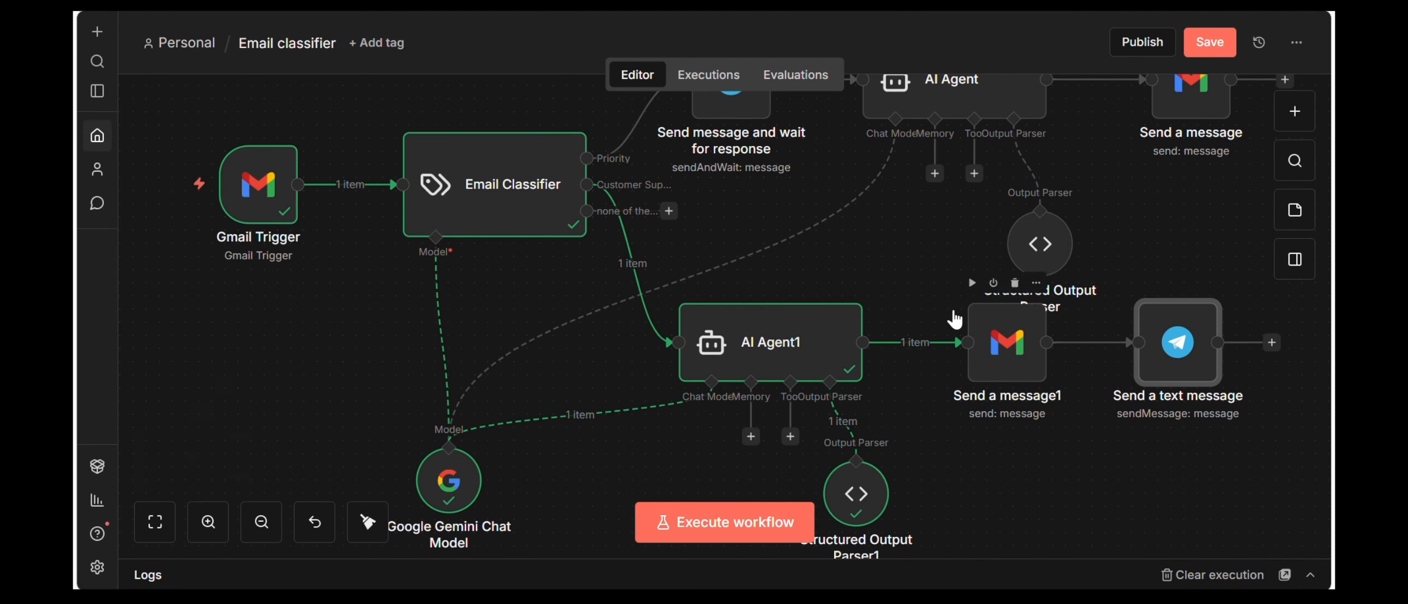
pyautogui.moveTo(775, 342); pyautogui.dragTo(774, 369)
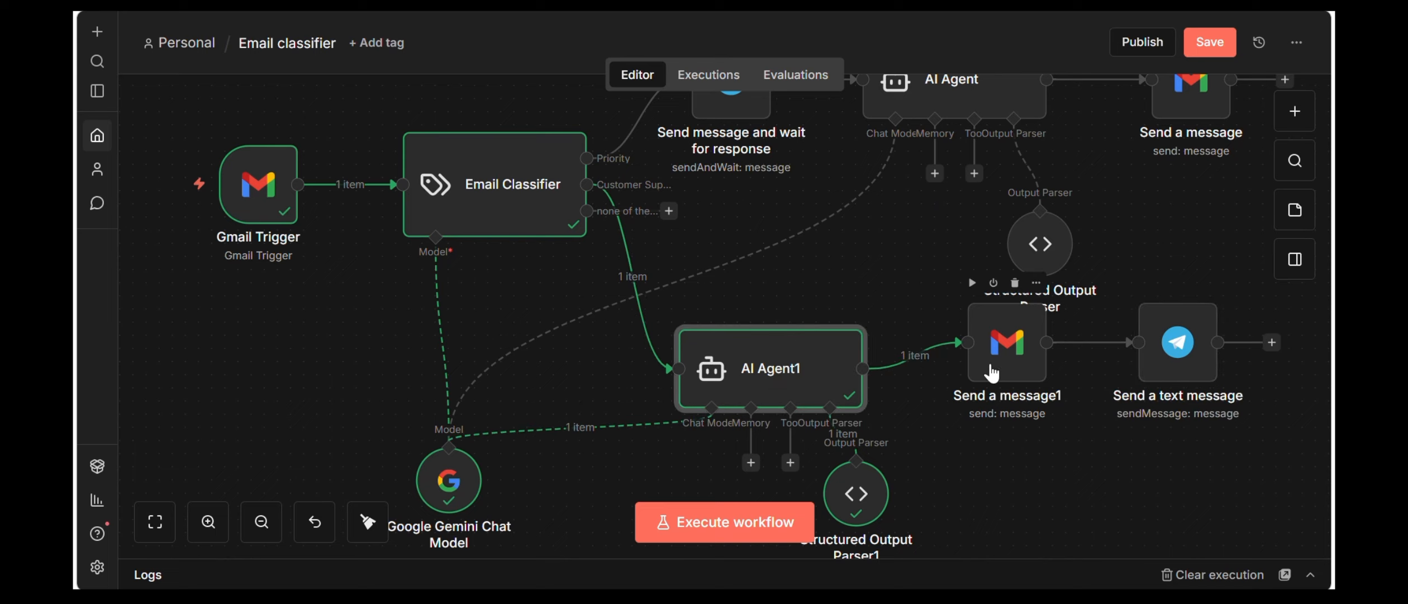
pyautogui.moveTo(1009, 360); pyautogui.dragTo(1006, 391)
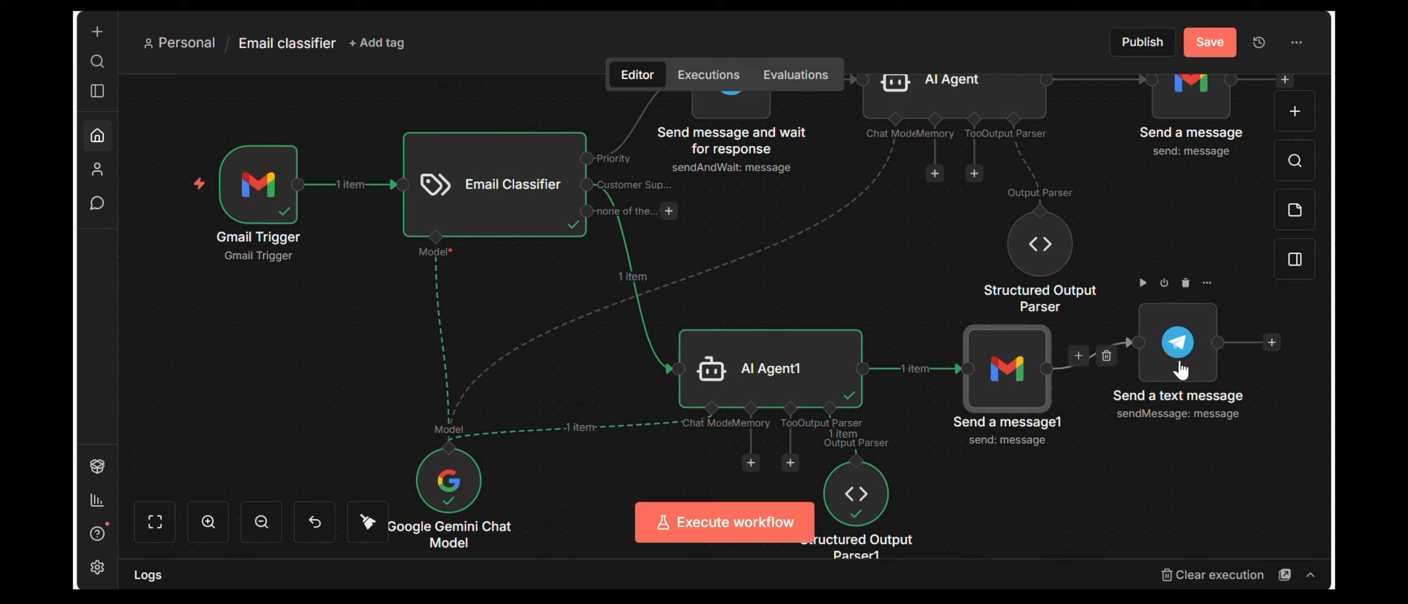
pyautogui.moveTo(1182, 363); pyautogui.dragTo(1183, 386)
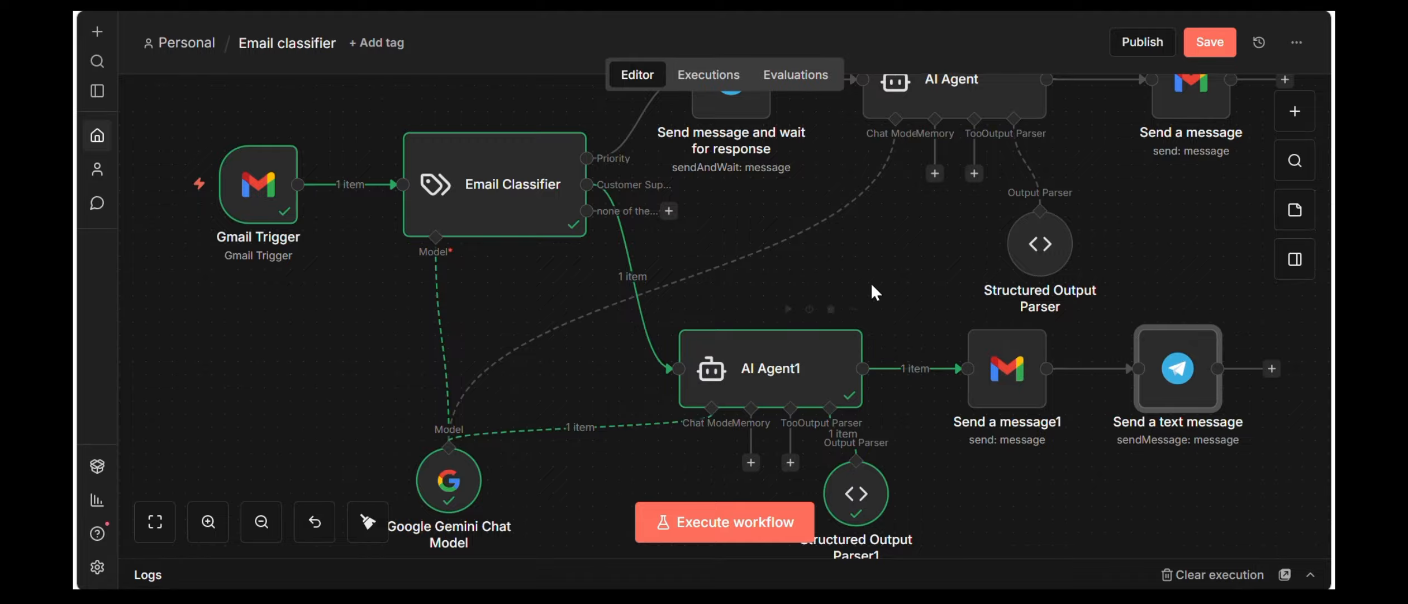
# - Execute the workflow from the Gmail Trigger to test the customer support branch
pyautogui.scroll(-3, 1051, 433)
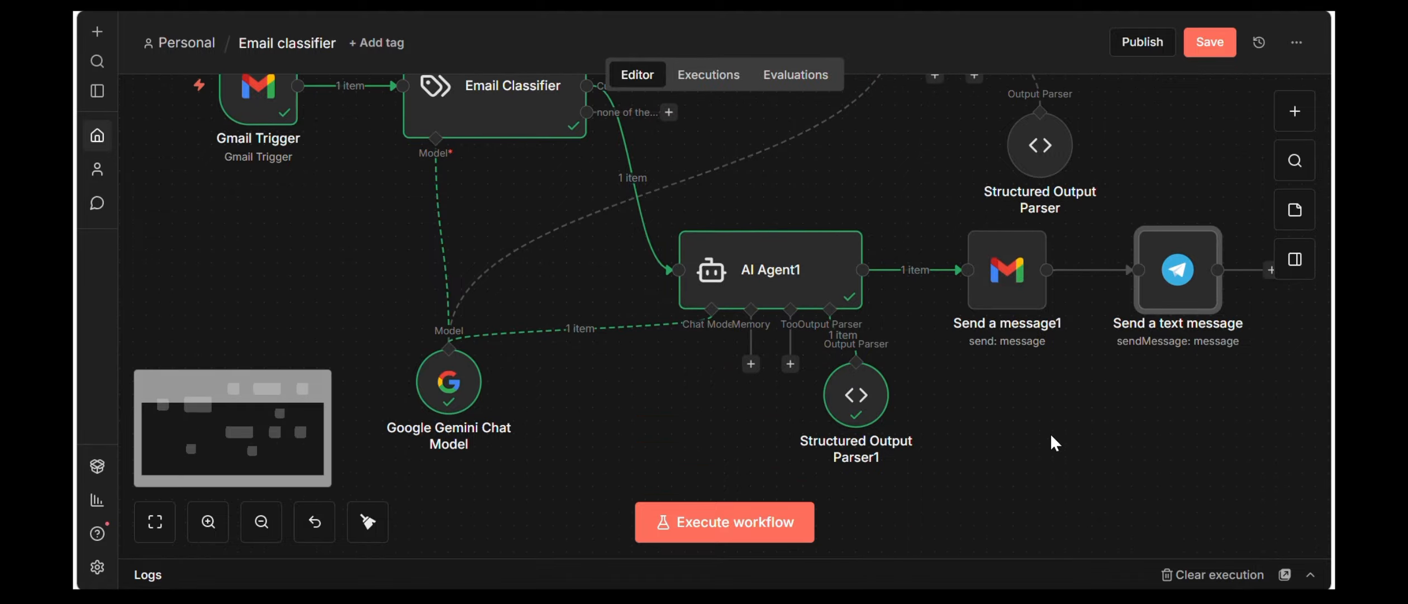
pyautogui.scroll(2, 815, 224)
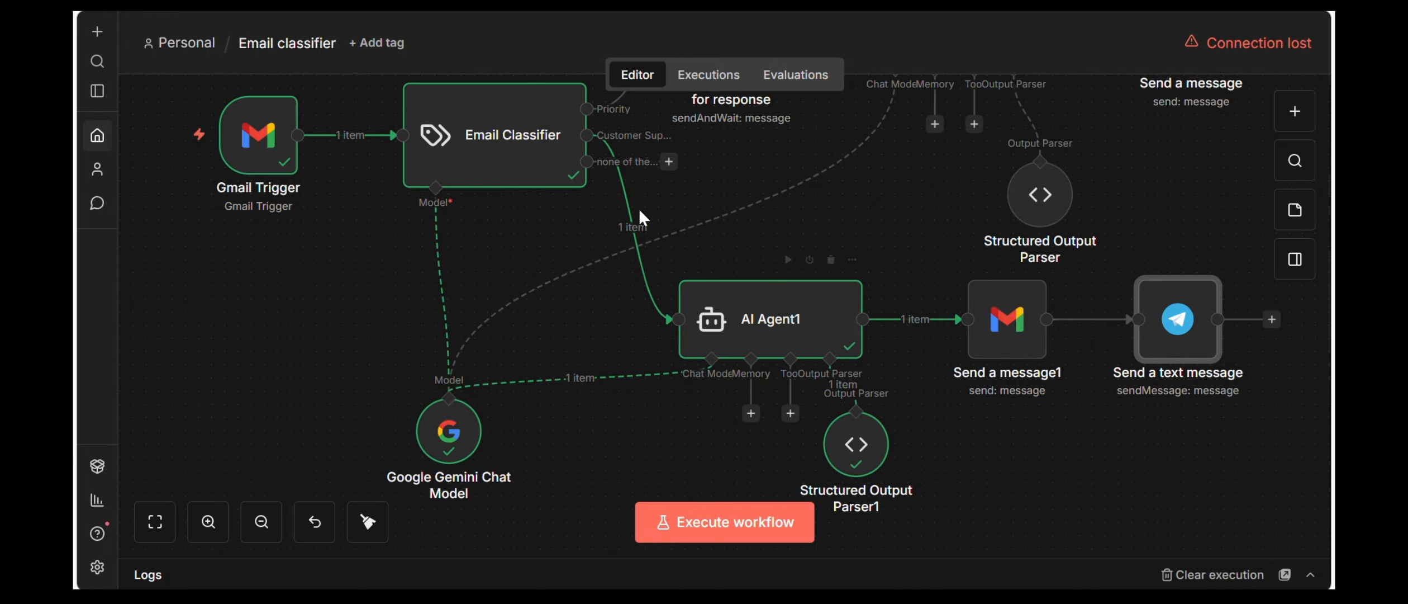
pyautogui.moveTo(141, 141)
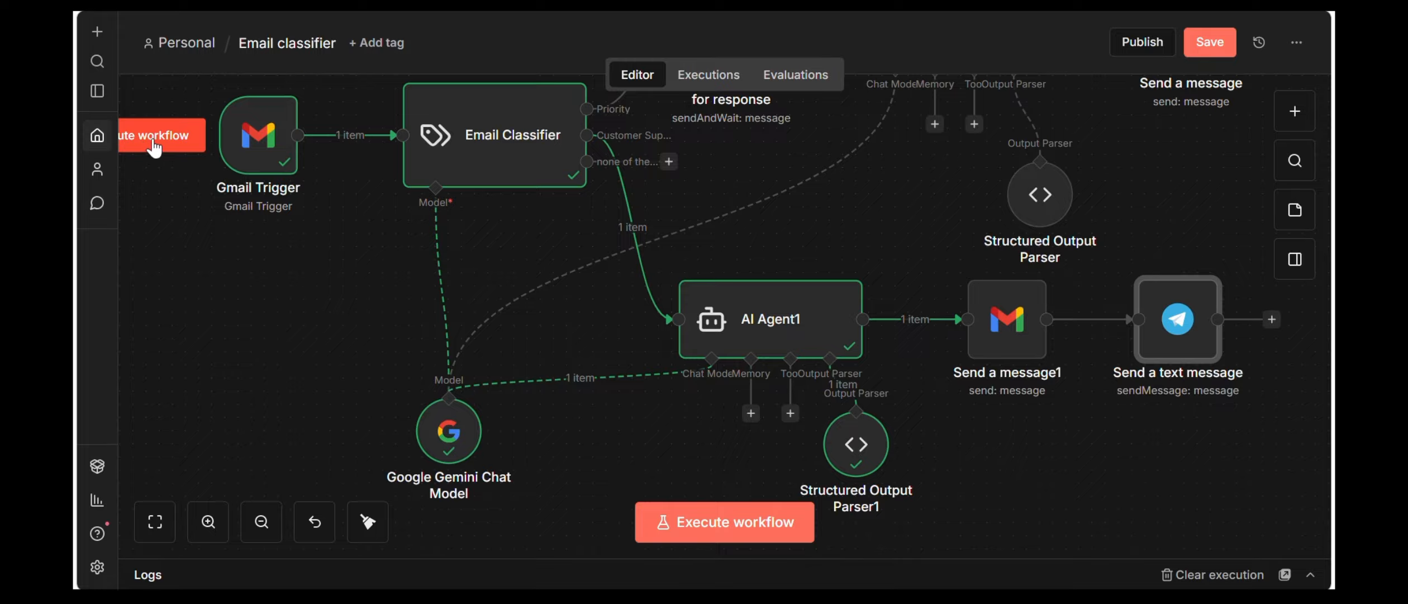
pyautogui.click(155, 147)
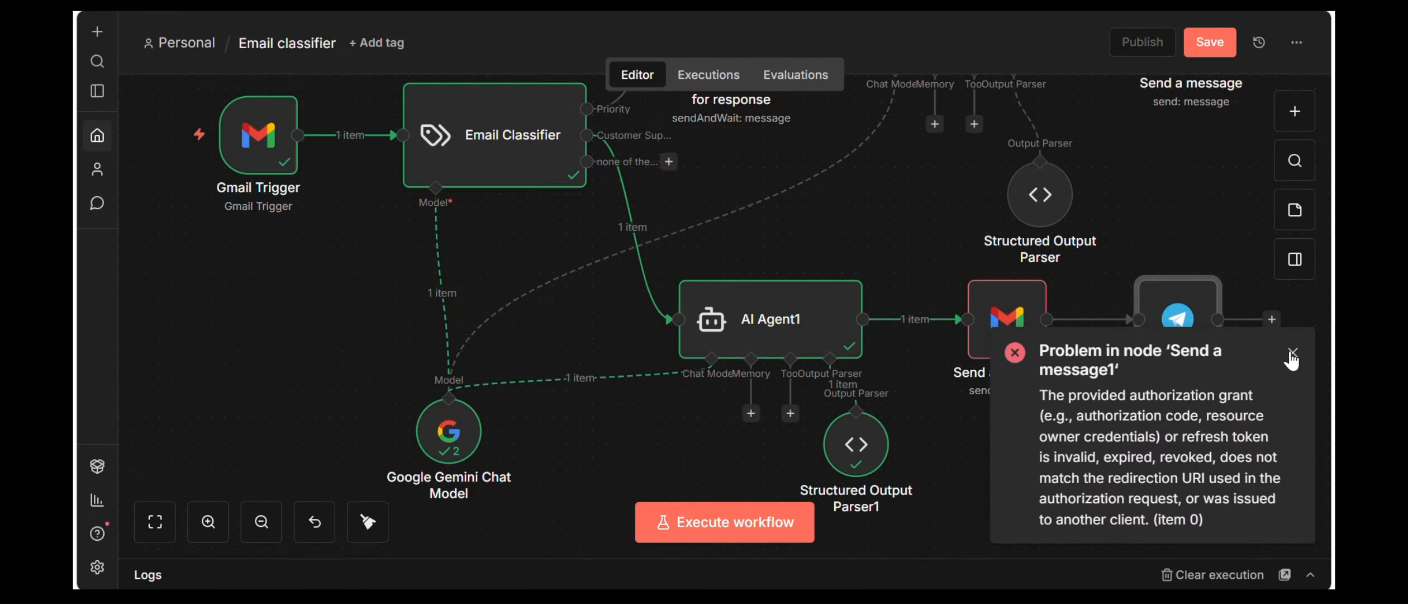
pyautogui.click(1293, 353)
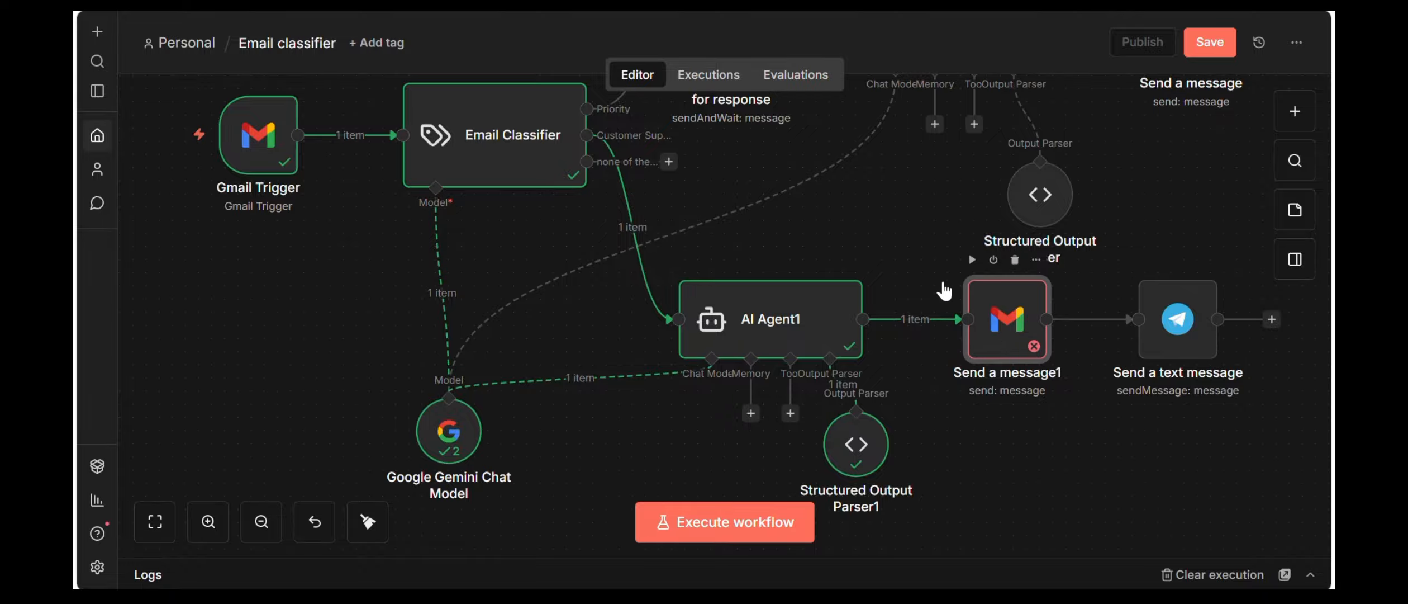
# - Switch the credential of Send a message1 to the other saved Gmail OAuth2 account
pyautogui.doubleClick(988, 306)
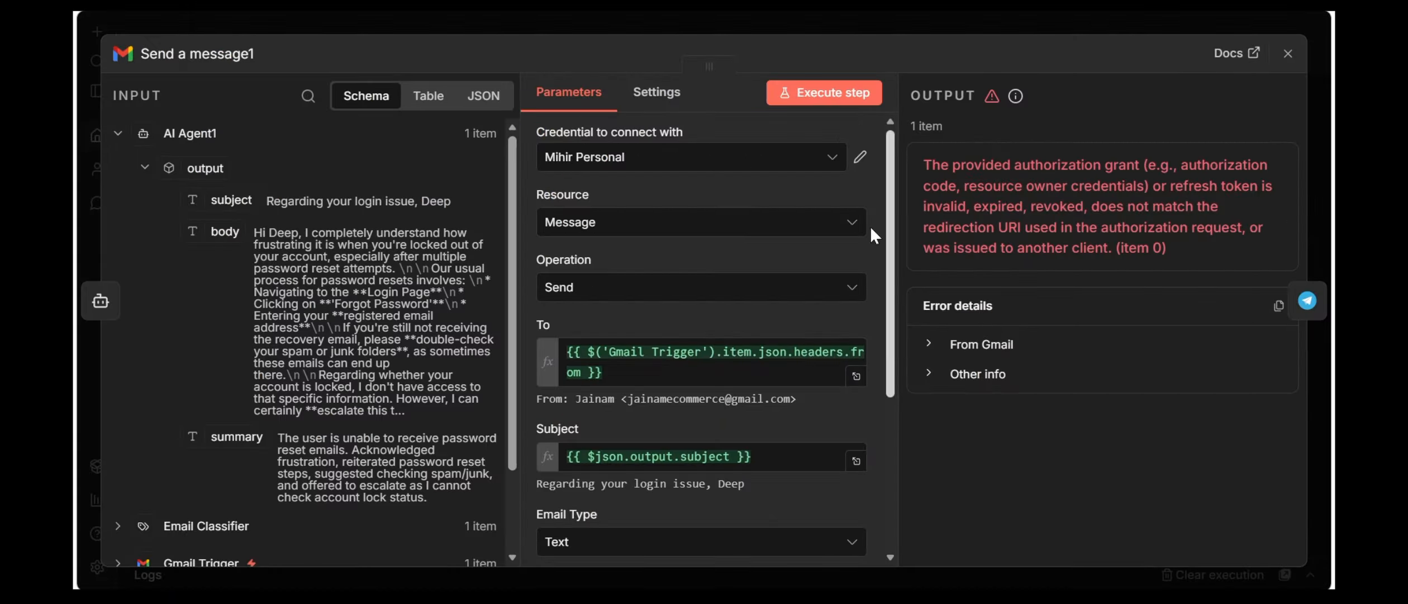
pyautogui.click(807, 167)
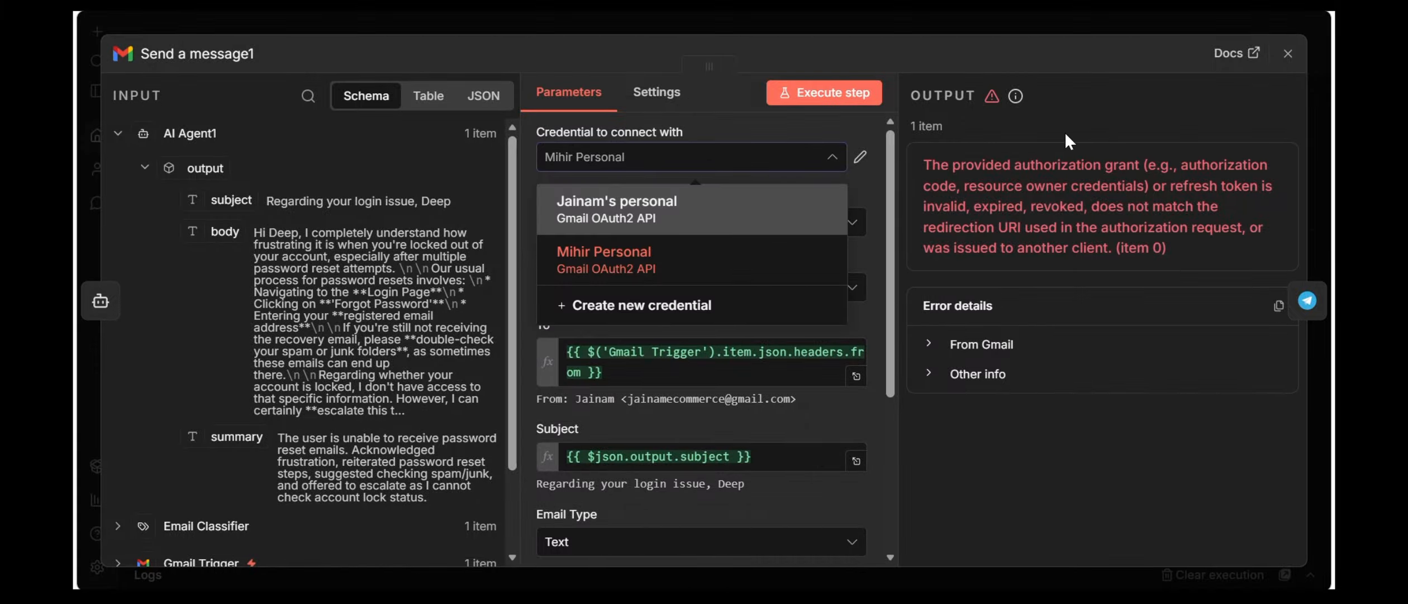
pyautogui.press('Return')
pyautogui.click(1288, 53)
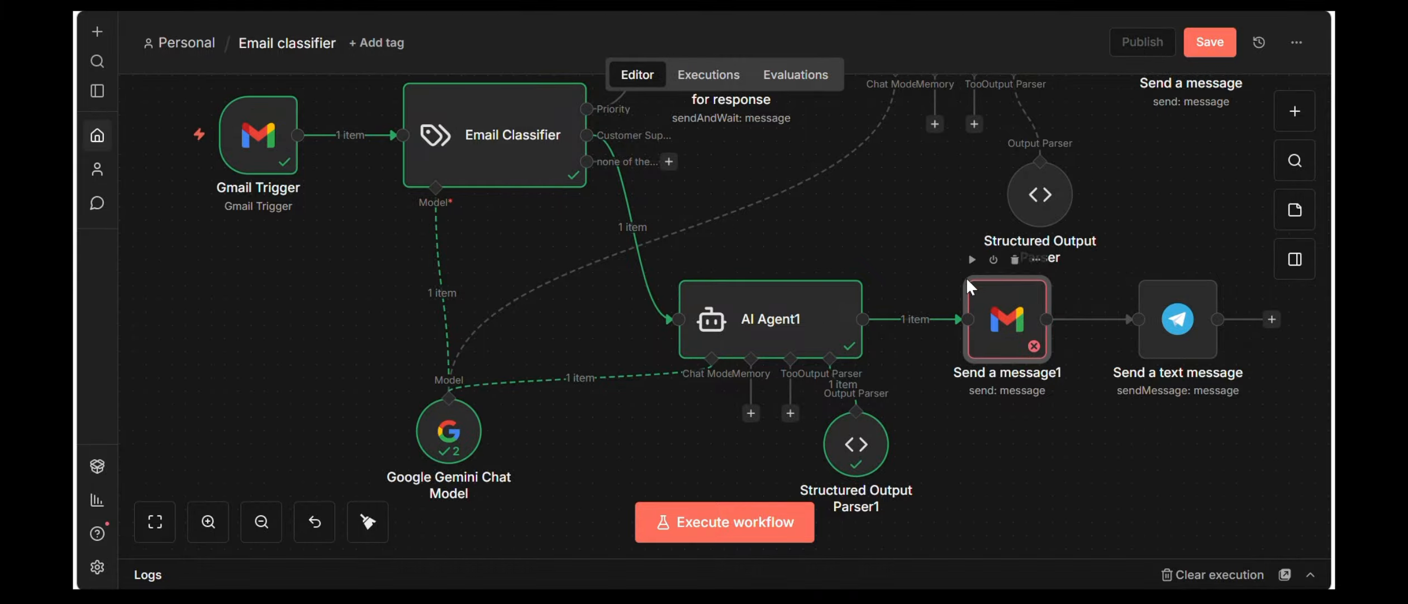
# - Execute Send a message1 and Send a text message individually, and check the delivered summary in Telegram's uniBot chat
pyautogui.click(973, 260)
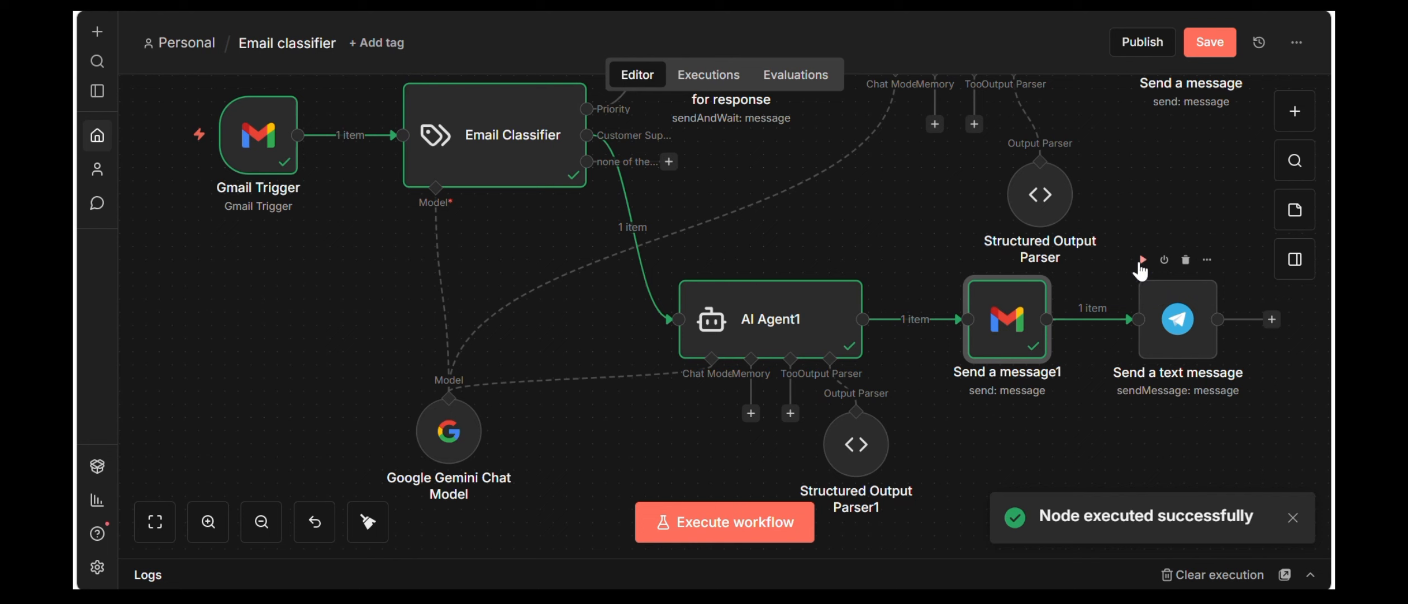
pyautogui.click(1142, 260)
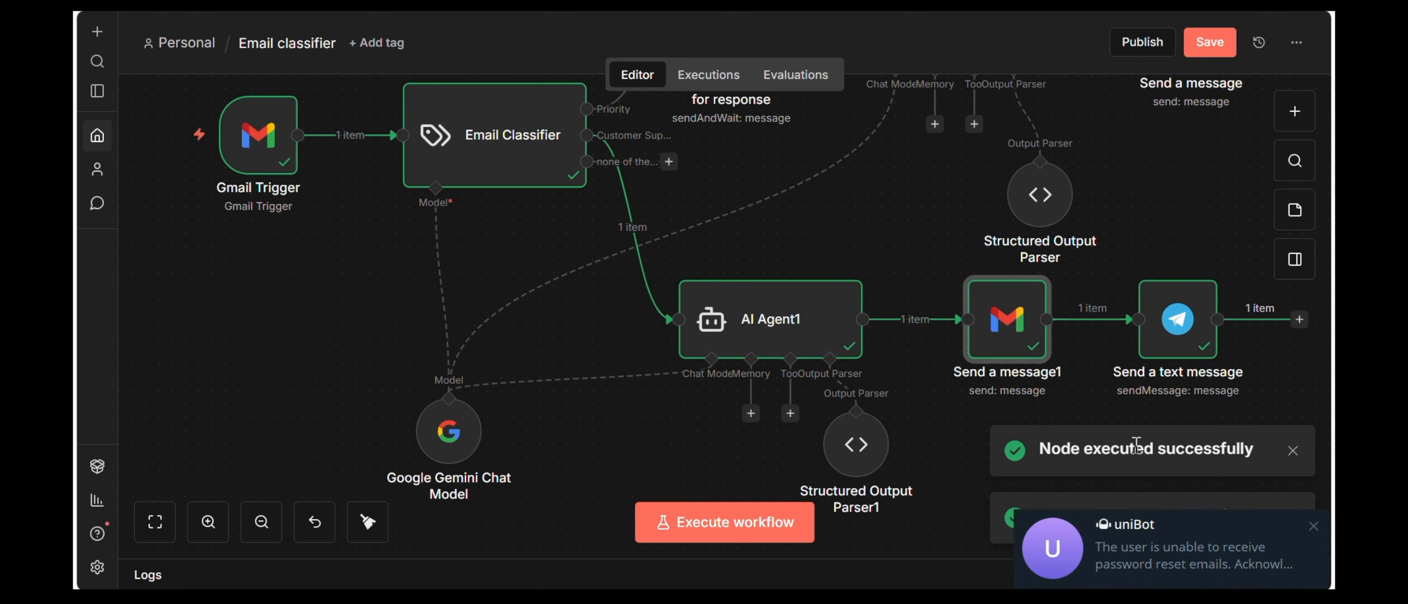
pyautogui.click(1095, 541)
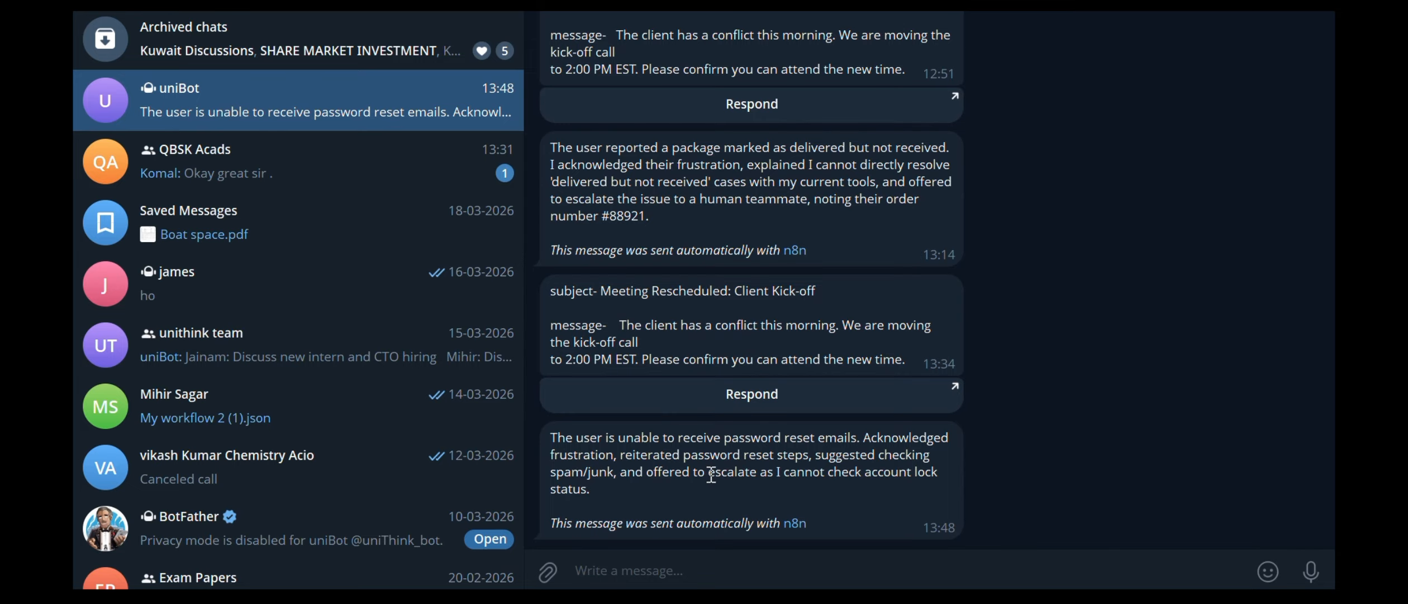
pyautogui.click(825, 519)
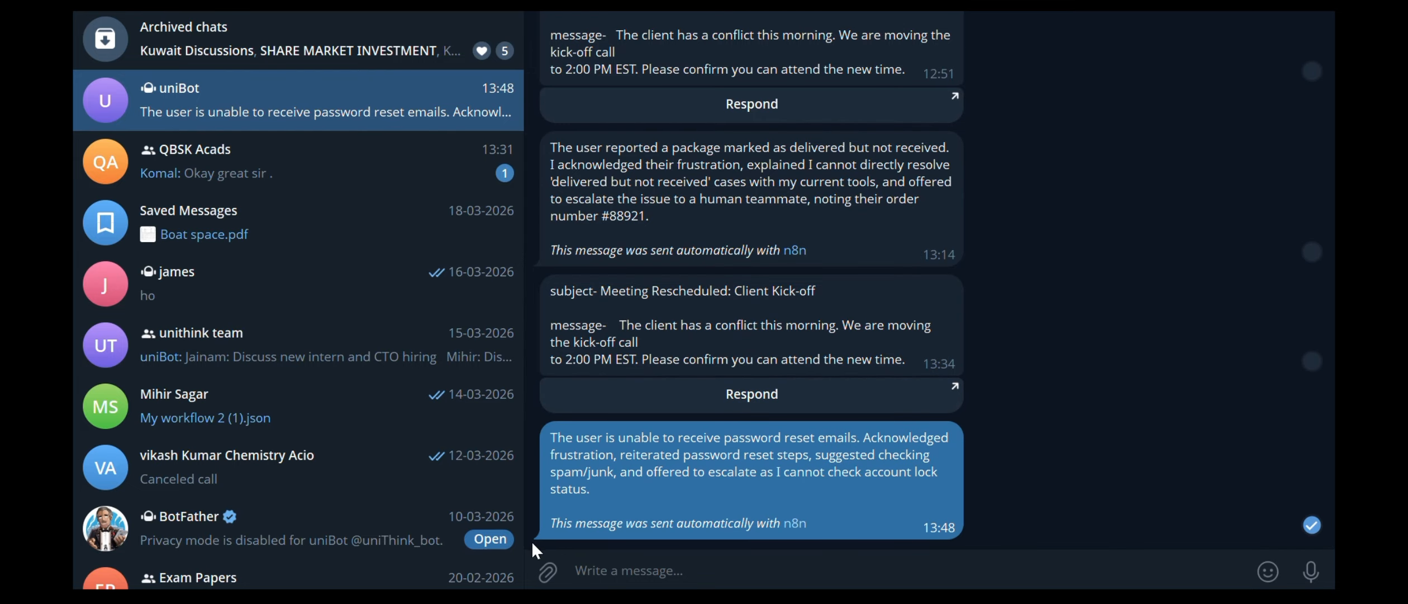
pyautogui.click(1296, 12)
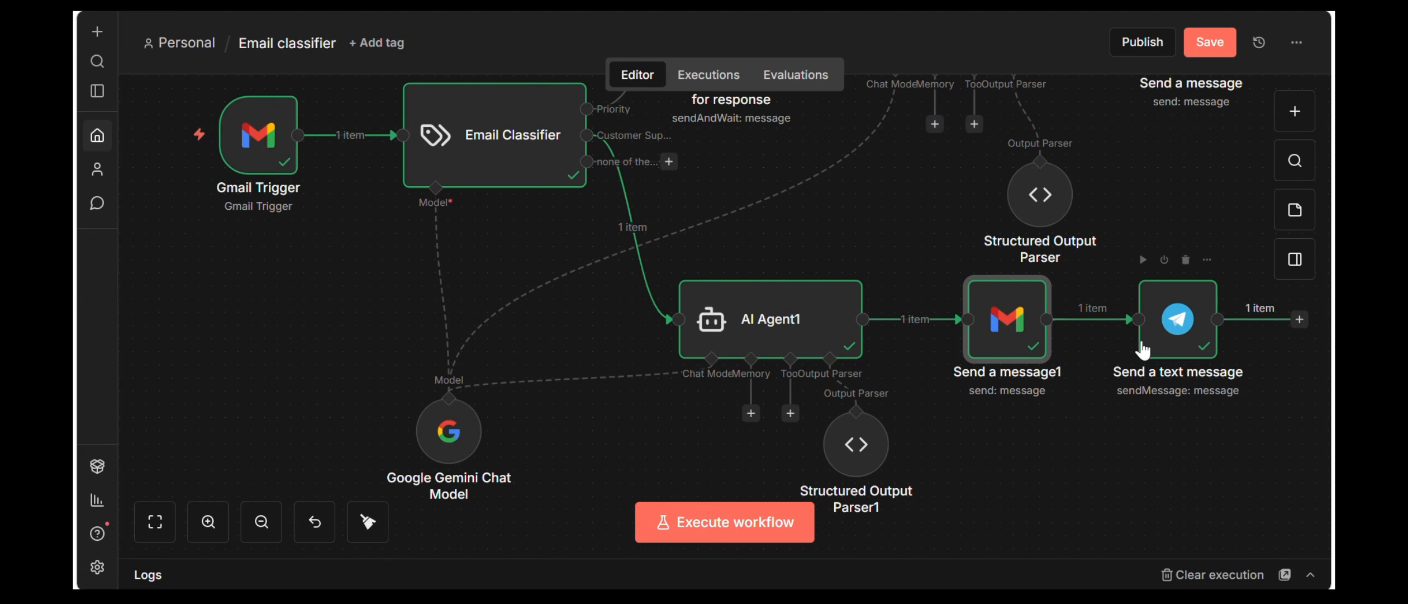
pyautogui.click(1160, 332)
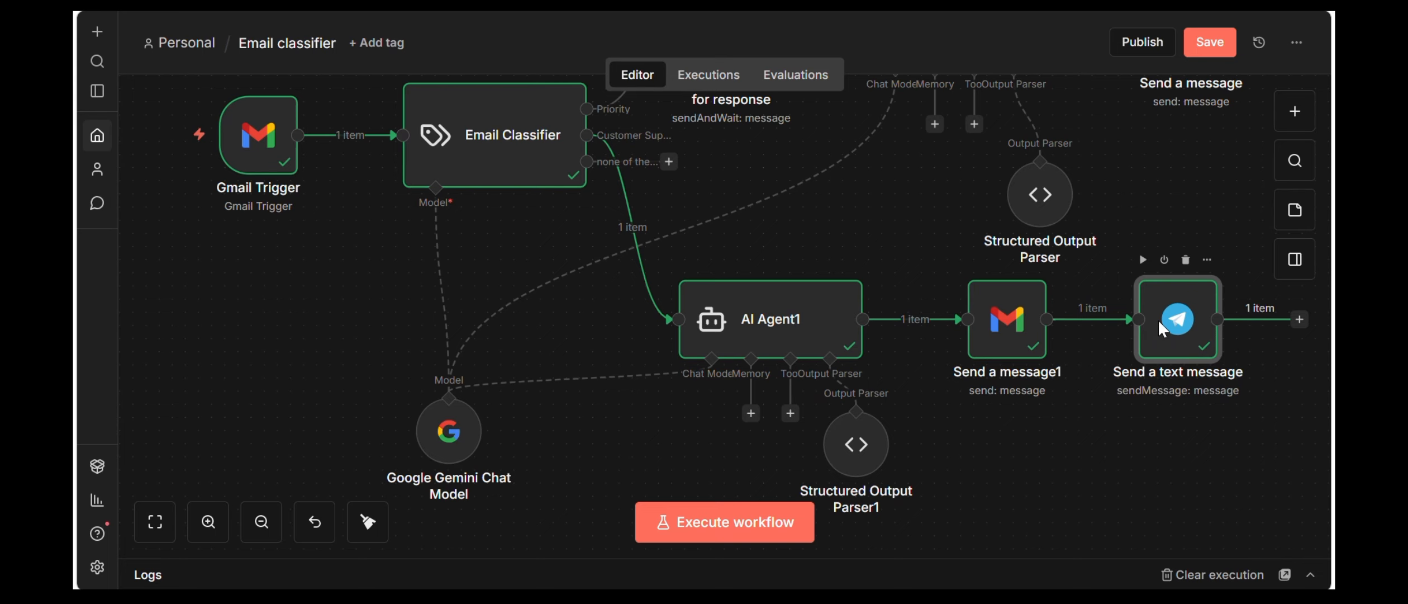
# - Add the Append n8n Attribution field to the Send a text message node and turn it off
pyautogui.doubleClick(1157, 319)
pyautogui.scroll(-3, 682, 384)
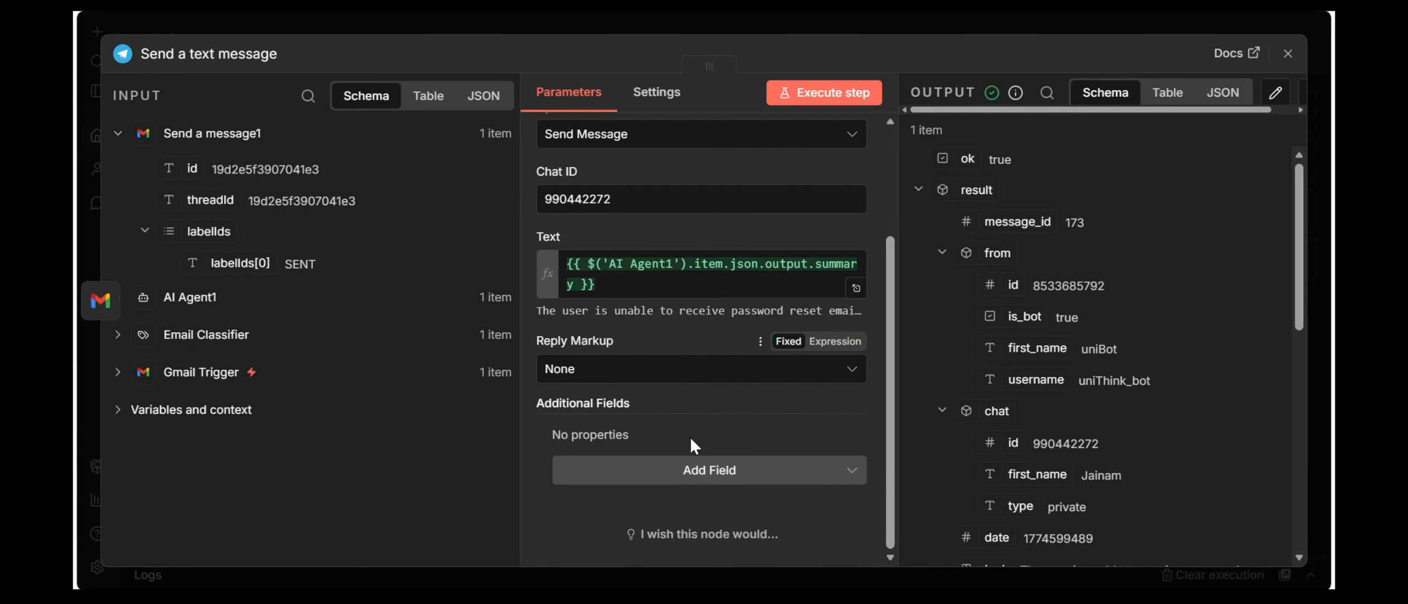
pyautogui.click(713, 470)
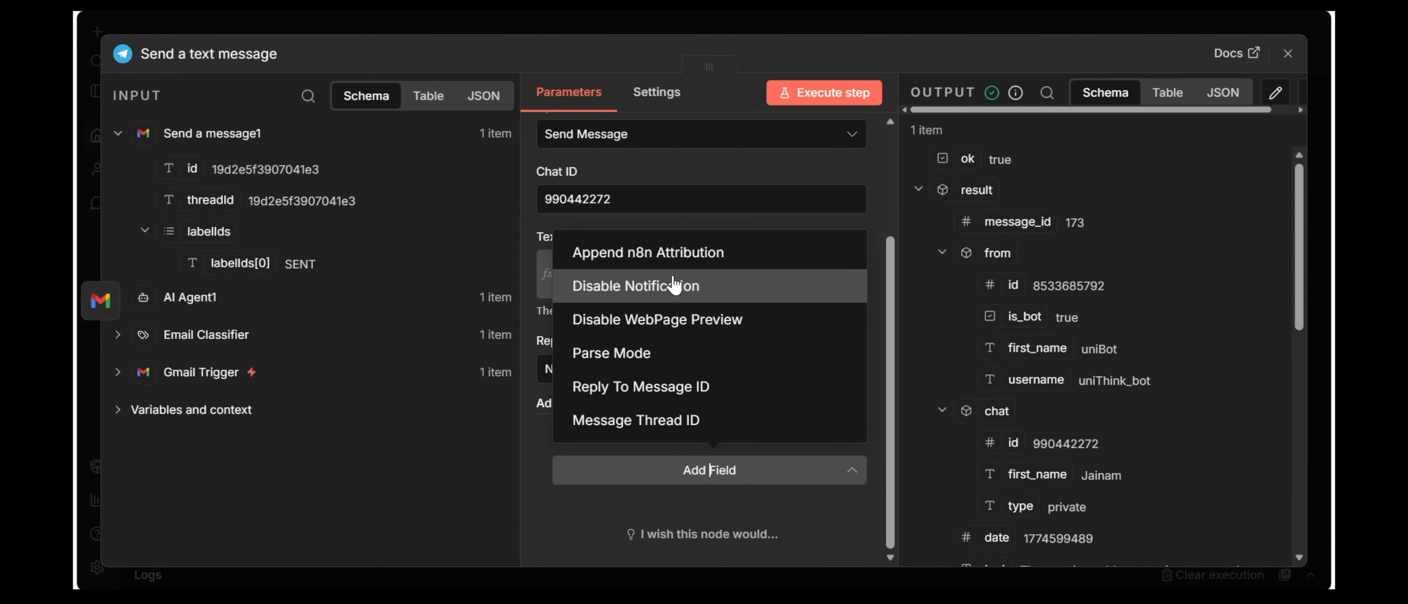
pyautogui.click(683, 259)
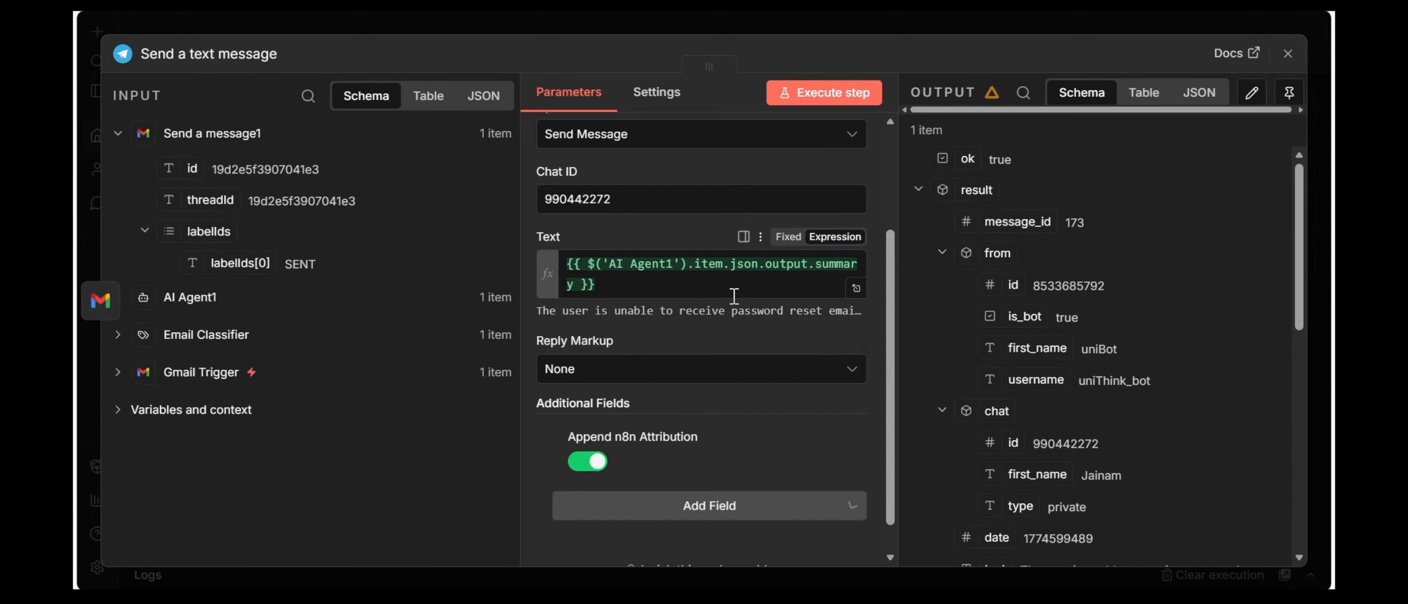
pyautogui.click(584, 463)
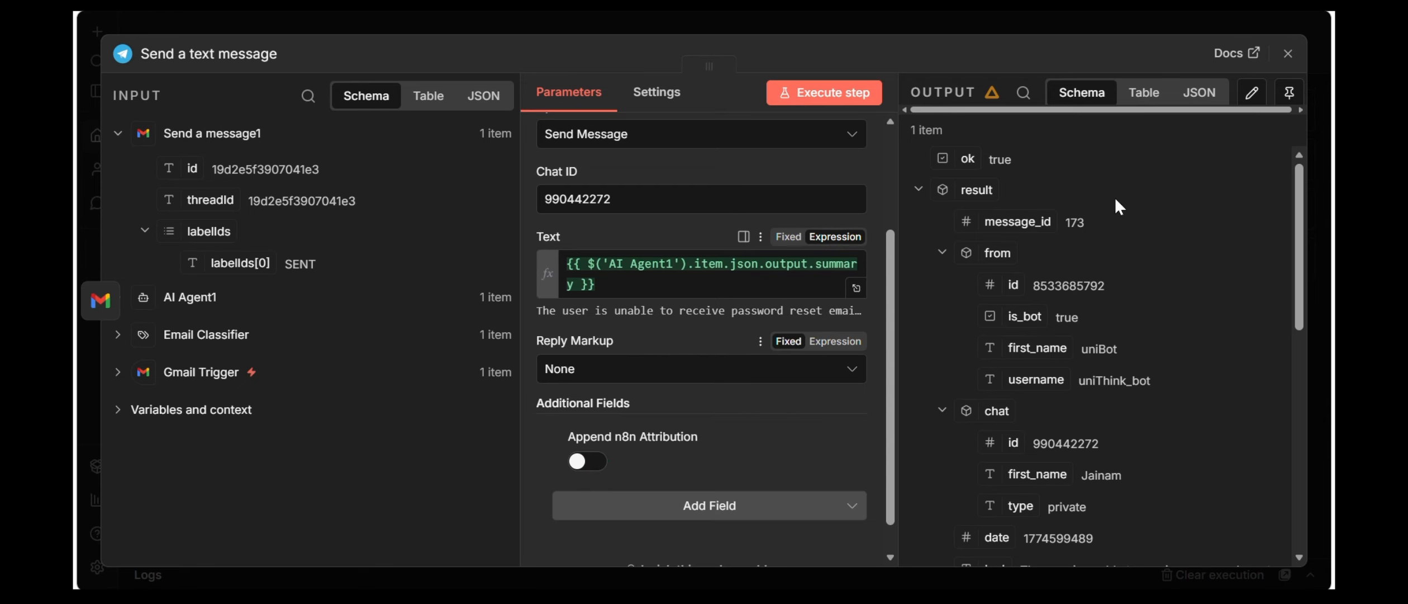
pyautogui.click(1288, 53)
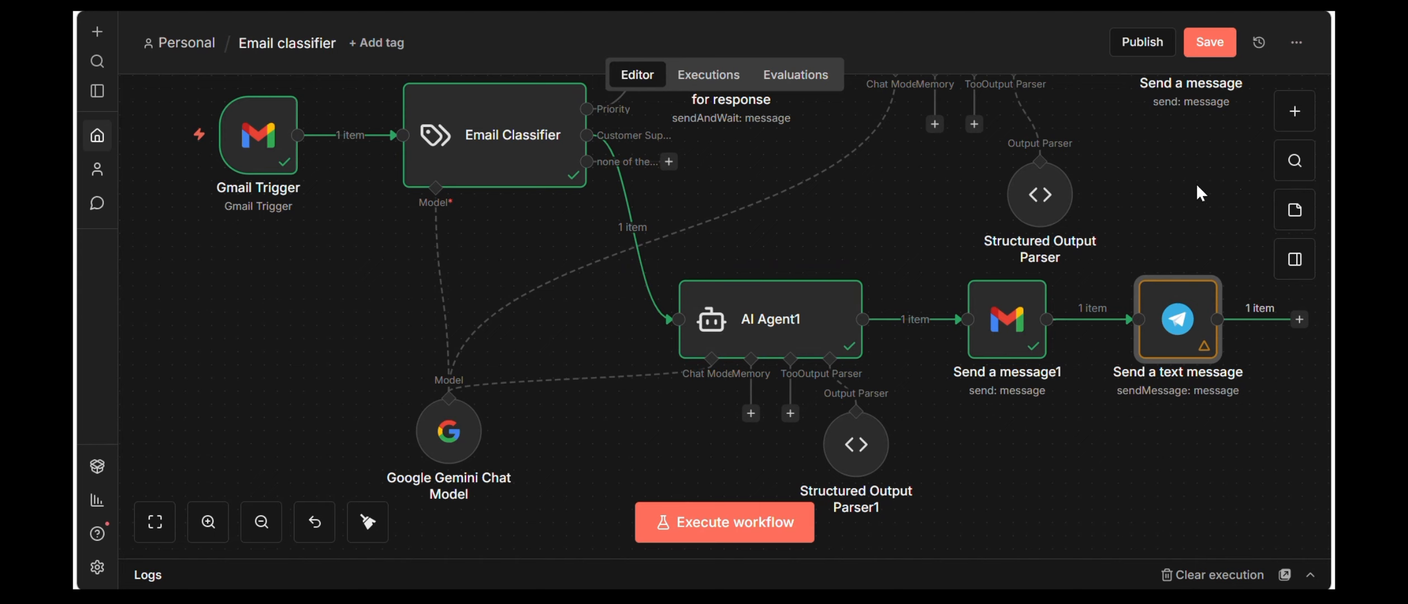
# - Open the Send a message1 node's parameters at its additional options
pyautogui.click(1009, 319)
pyautogui.doubleClick(1008, 318)
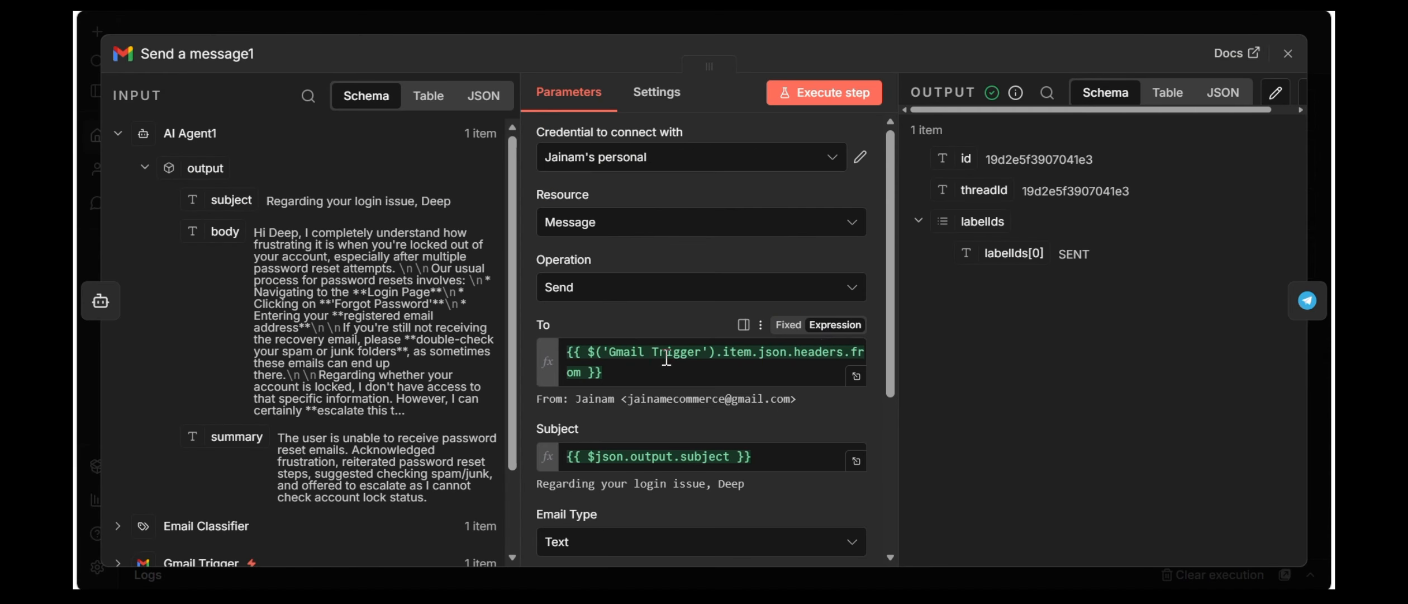
pyautogui.scroll(-5, 693, 336)
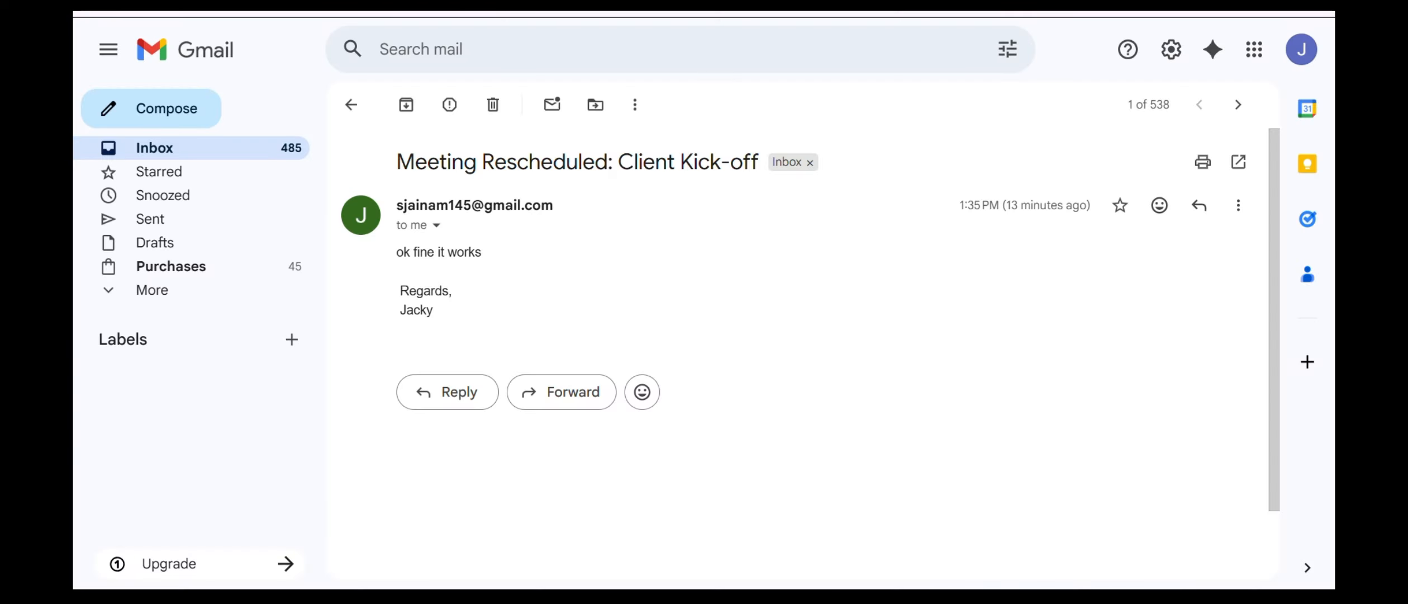
# - In the recipient's Gmail inbox, open the newest login-issue reply and examine its greeting, password reset steps and closing attribution text
pyautogui.click(181, 62)
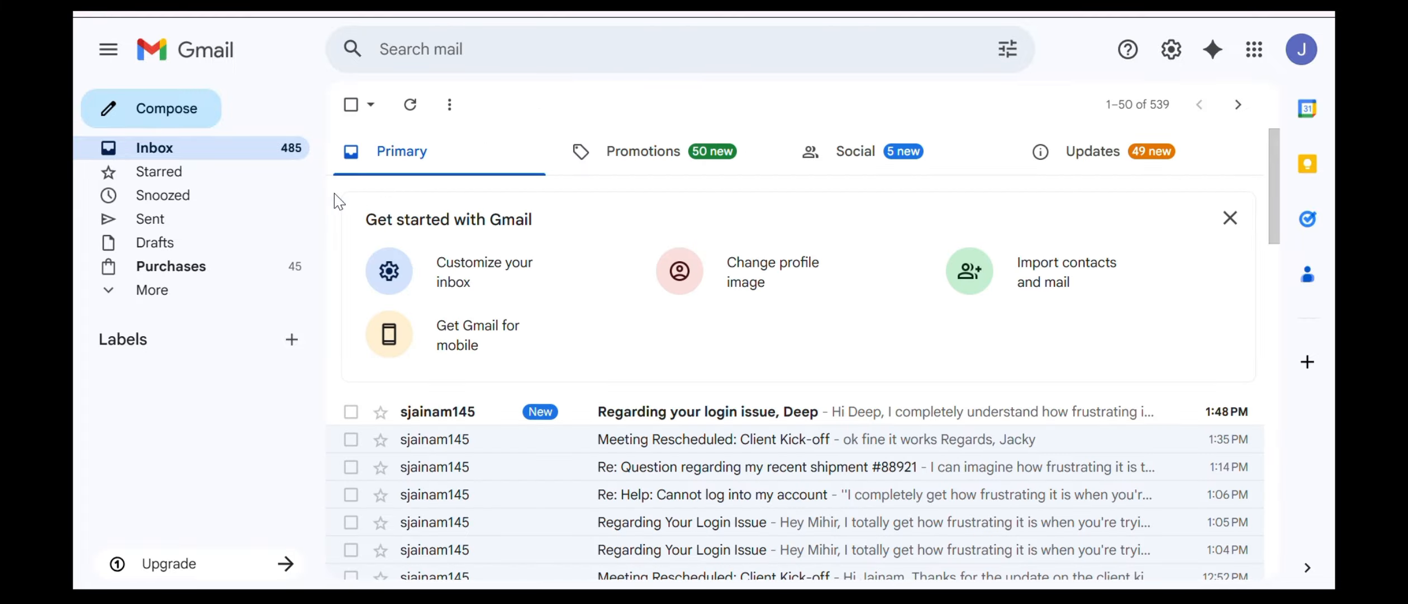
pyautogui.click(682, 411)
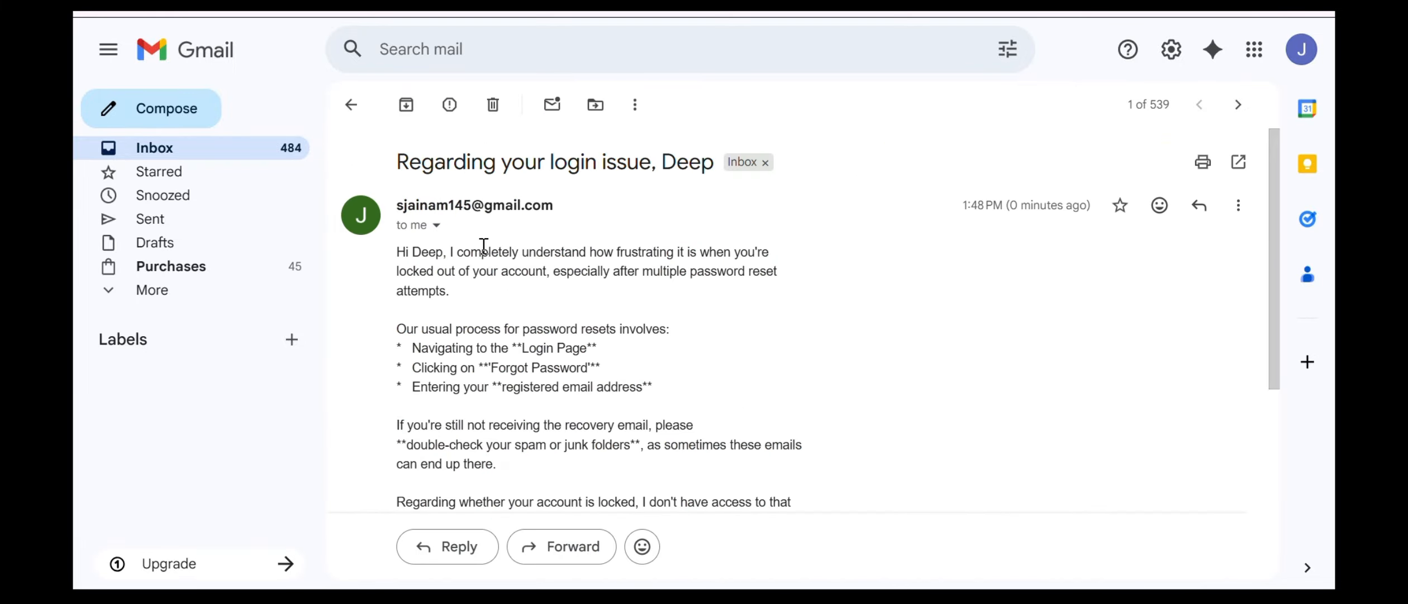
pyautogui.scroll(-2, 479, 241)
pyautogui.moveTo(383, 151); pyautogui.dragTo(501, 148)
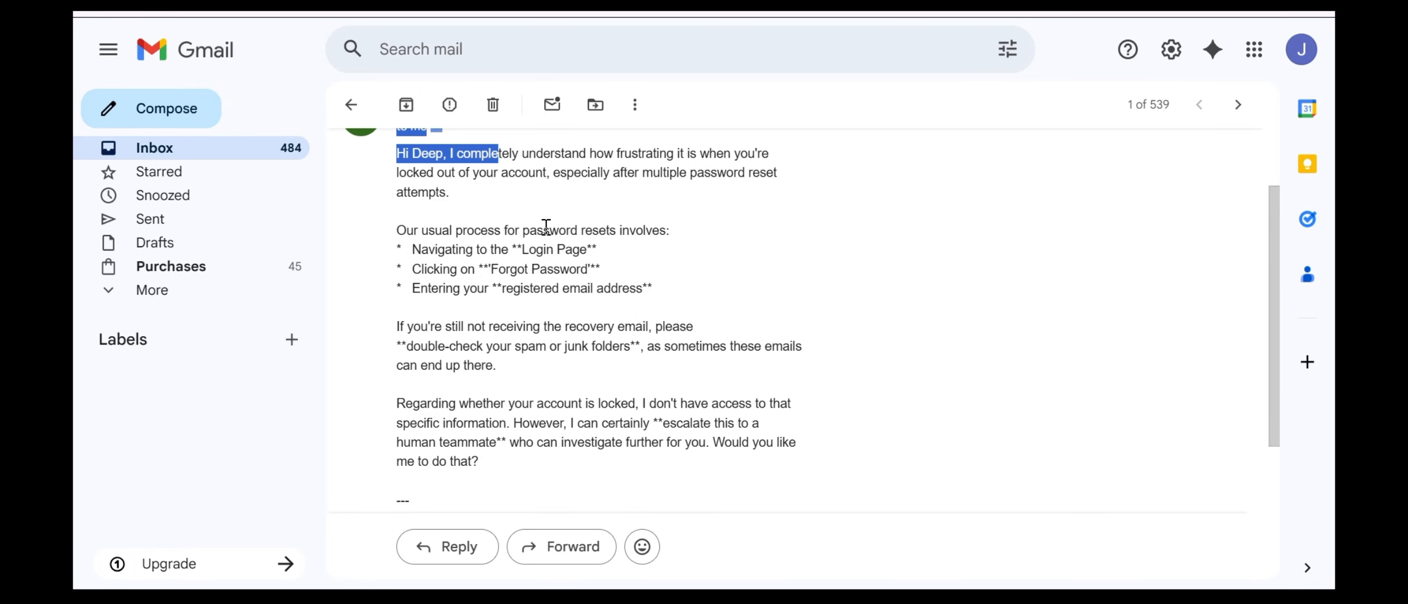
pyautogui.scroll(-2, 481, 202)
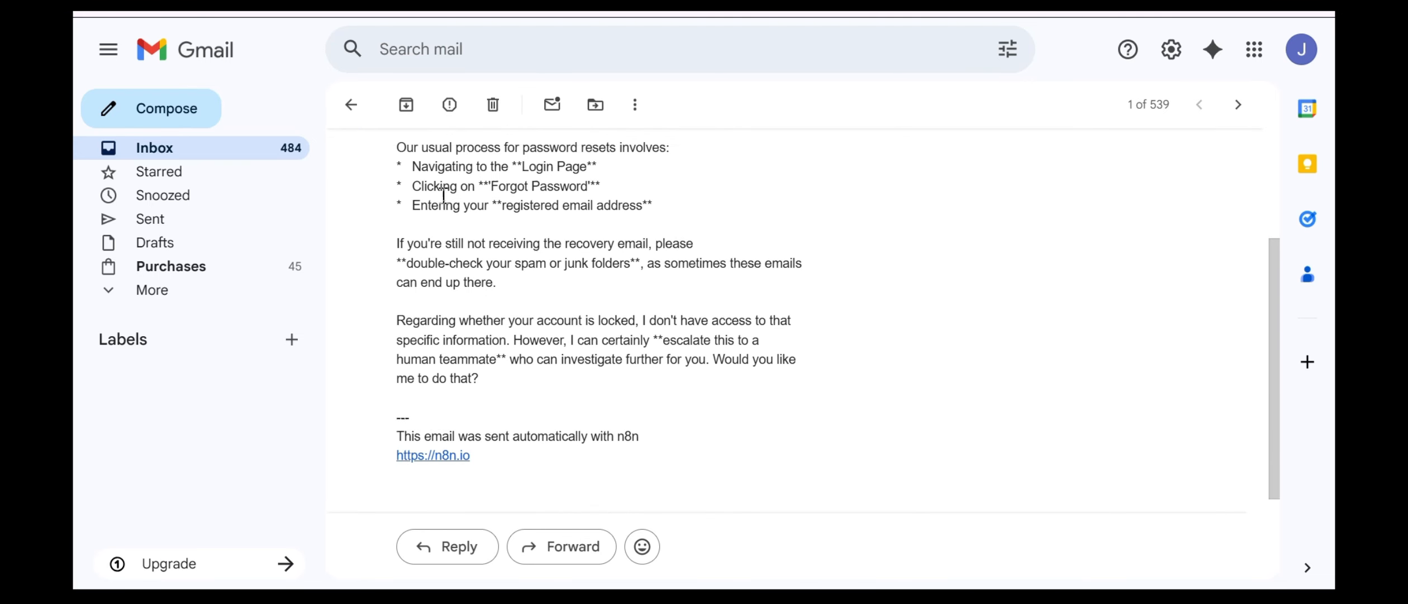
pyautogui.scroll(2, 442, 218)
pyautogui.moveTo(394, 229)
pyautogui.mouseDown()
pyautogui.moveTo(673, 283)
pyautogui.moveTo(384, 221)
pyautogui.mouseUp()
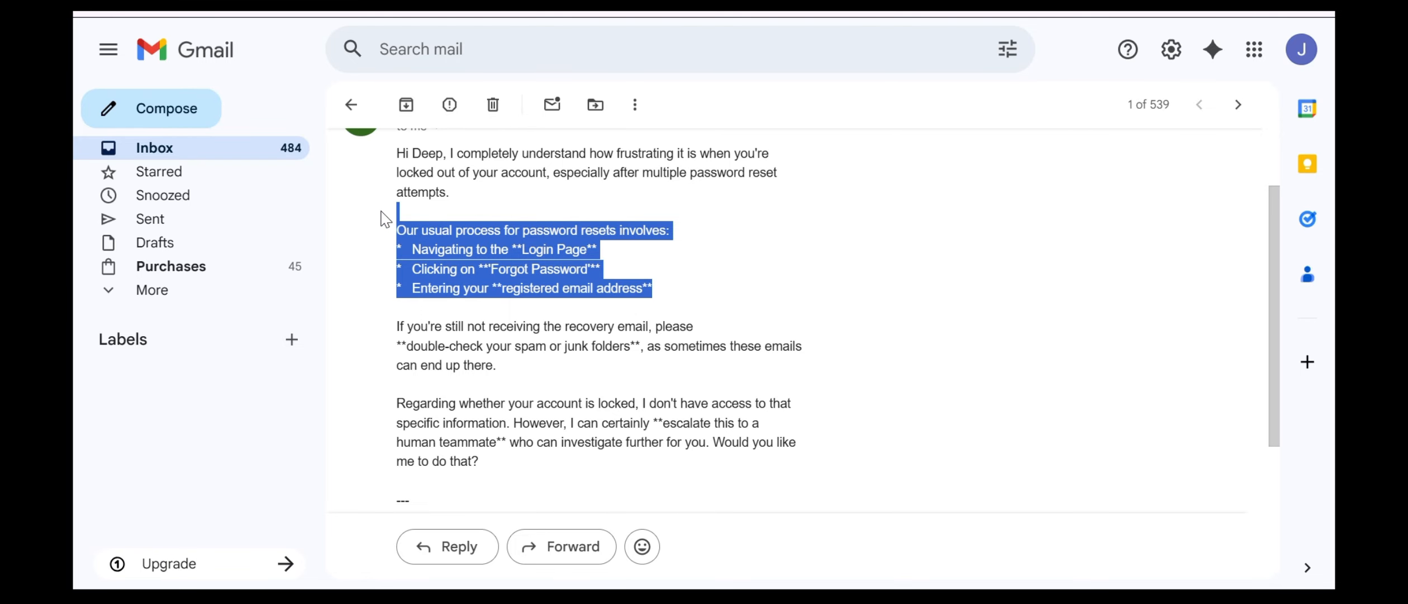
pyautogui.scroll(-3, 528, 246)
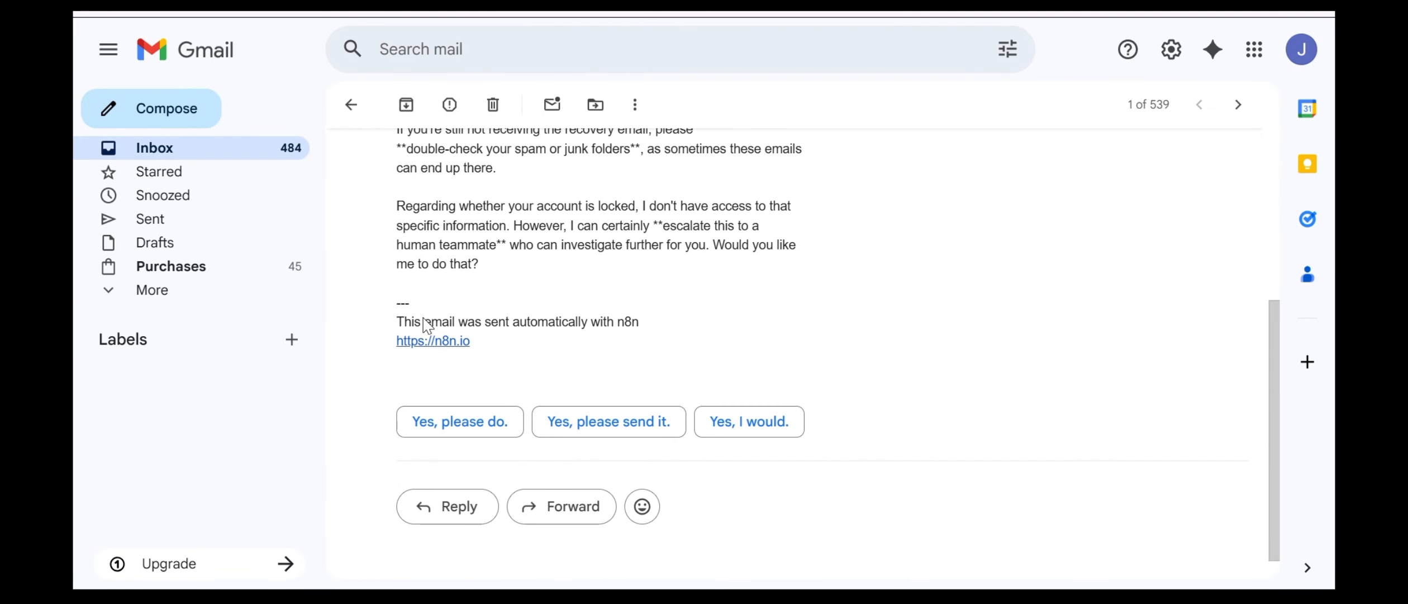
pyautogui.moveTo(497, 345); pyautogui.dragTo(390, 310)
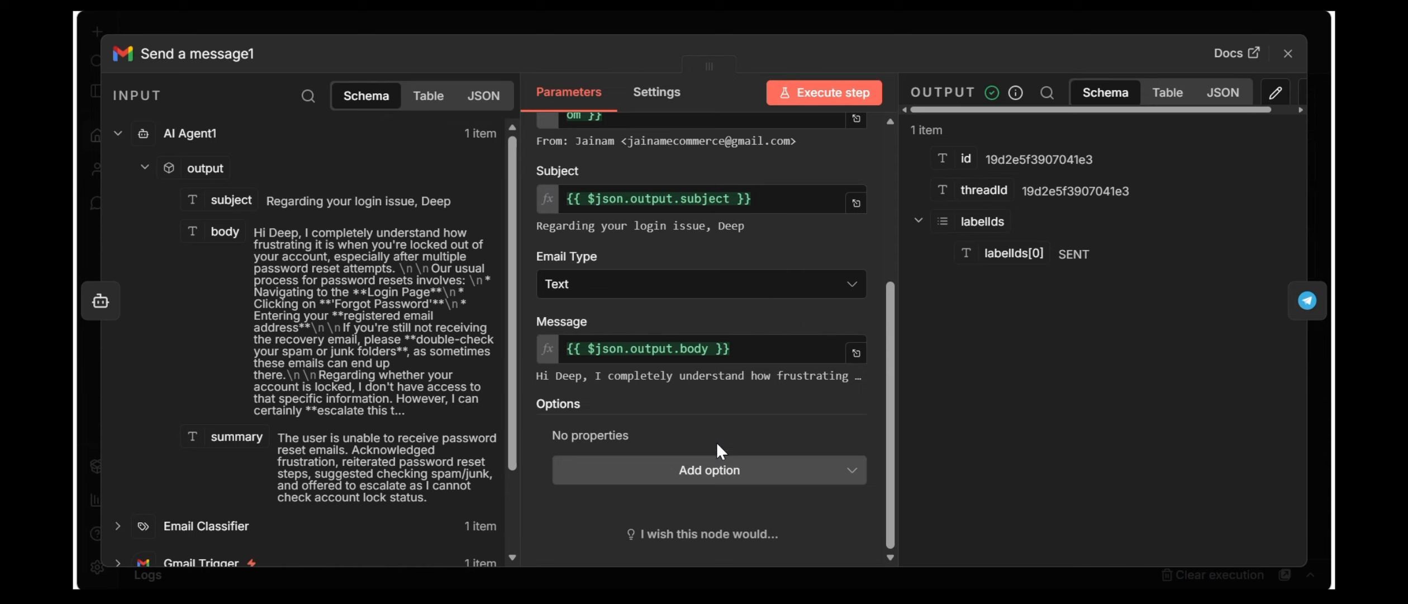
# - In n8n, add the Append n8n Attribution option to Send a message1 and turn it off
pyautogui.click(721, 470)
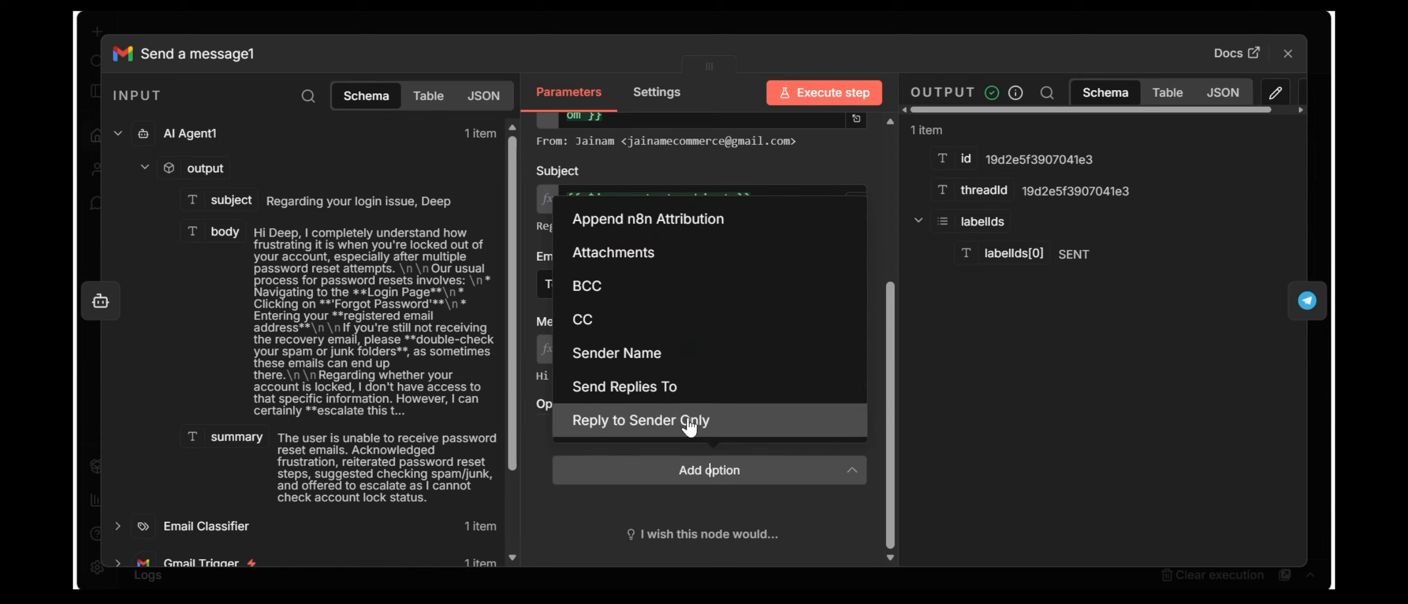
pyautogui.click(653, 233)
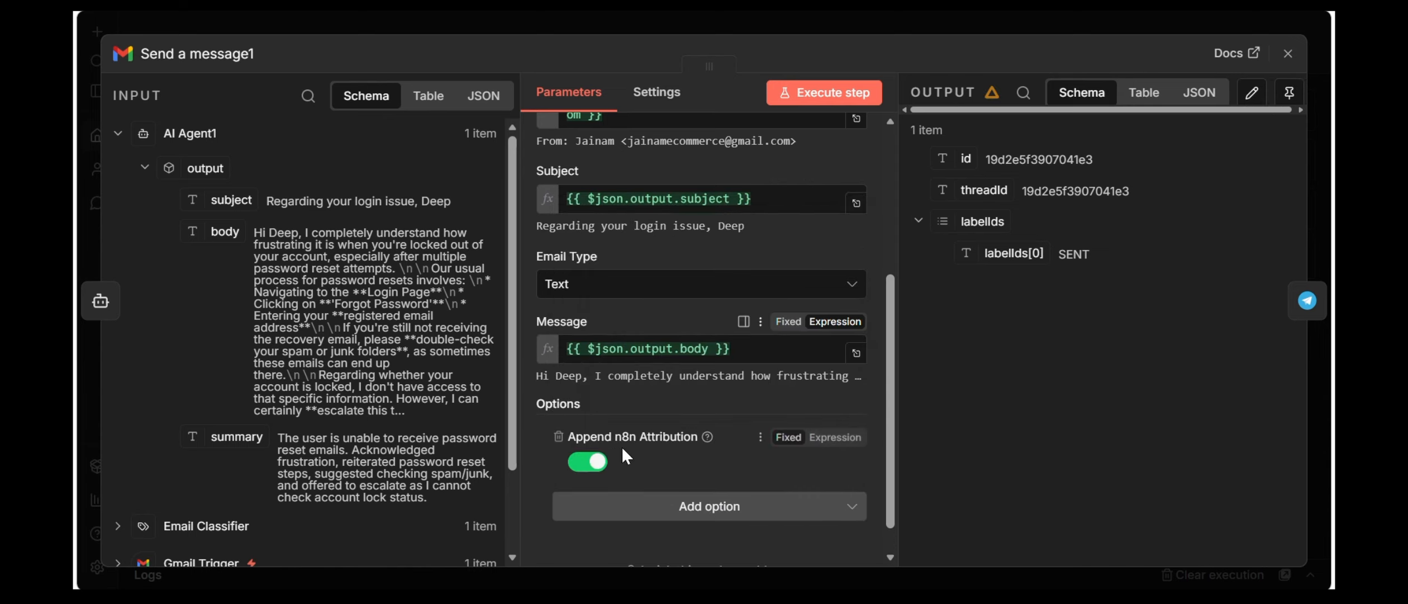
pyautogui.click(587, 462)
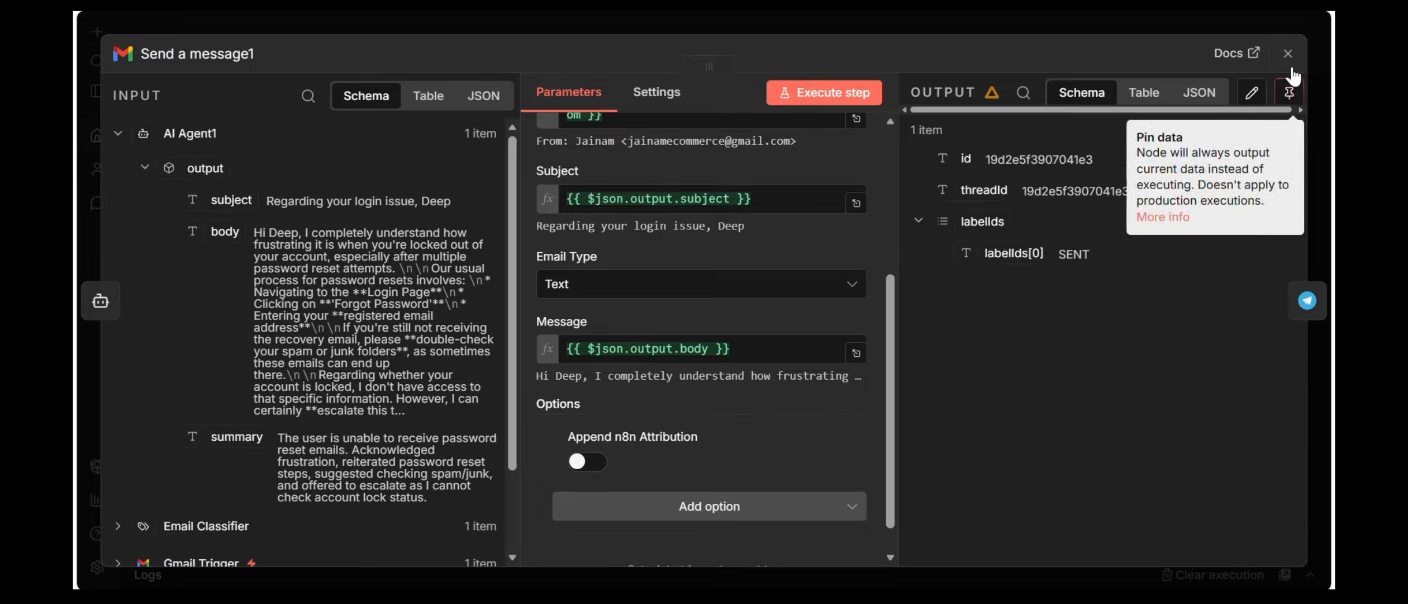
# - Execute Send a message1 on its own to resend the reply email, and return to the workflow canvas
pyautogui.click(850, 103)
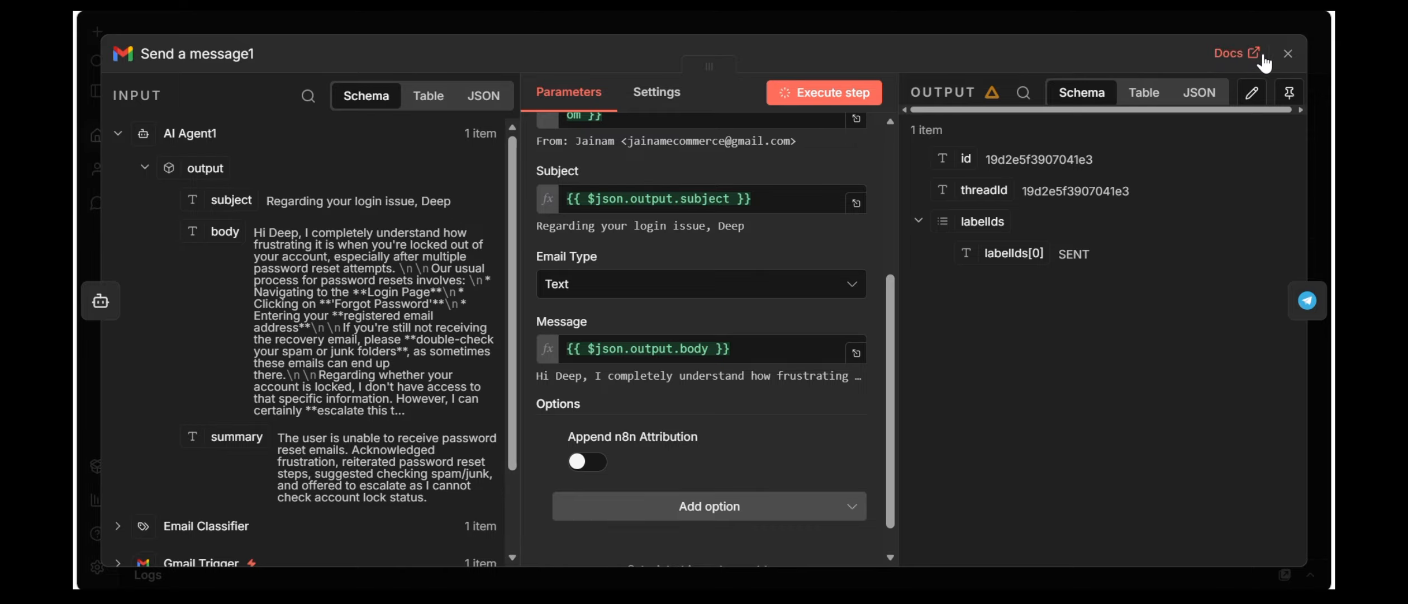
pyautogui.click(1288, 54)
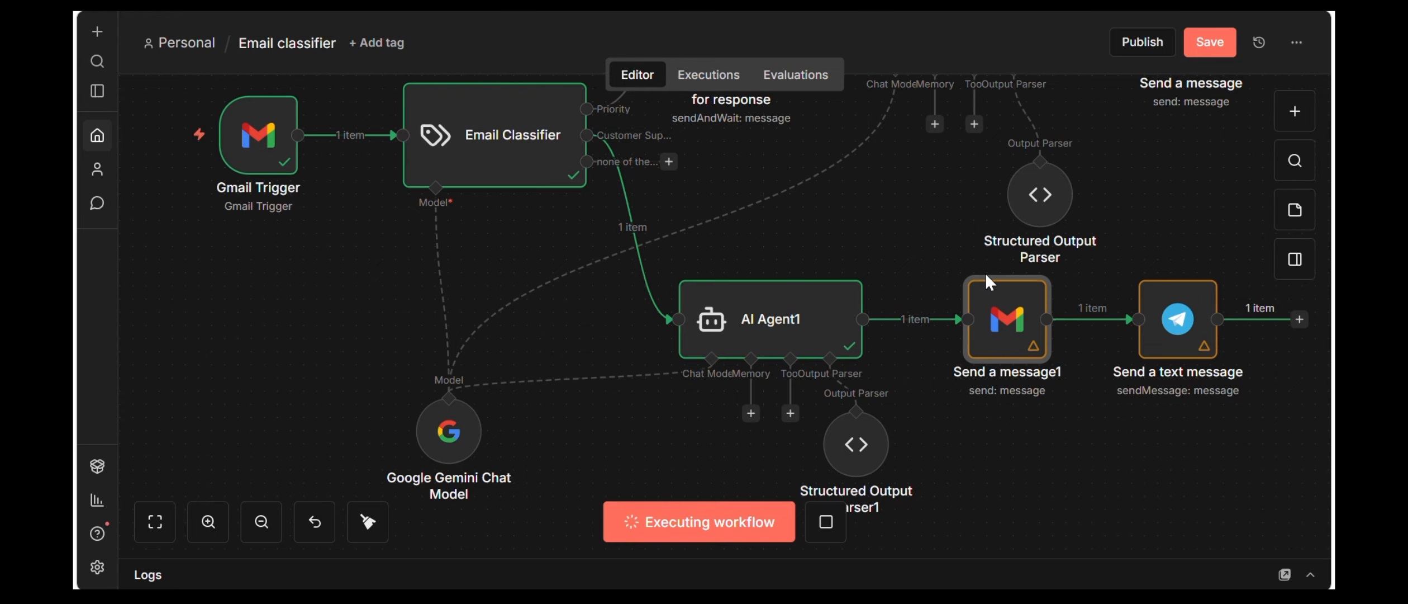
pyautogui.moveTo(842, 449)
pyautogui.moveTo(1001, 365)
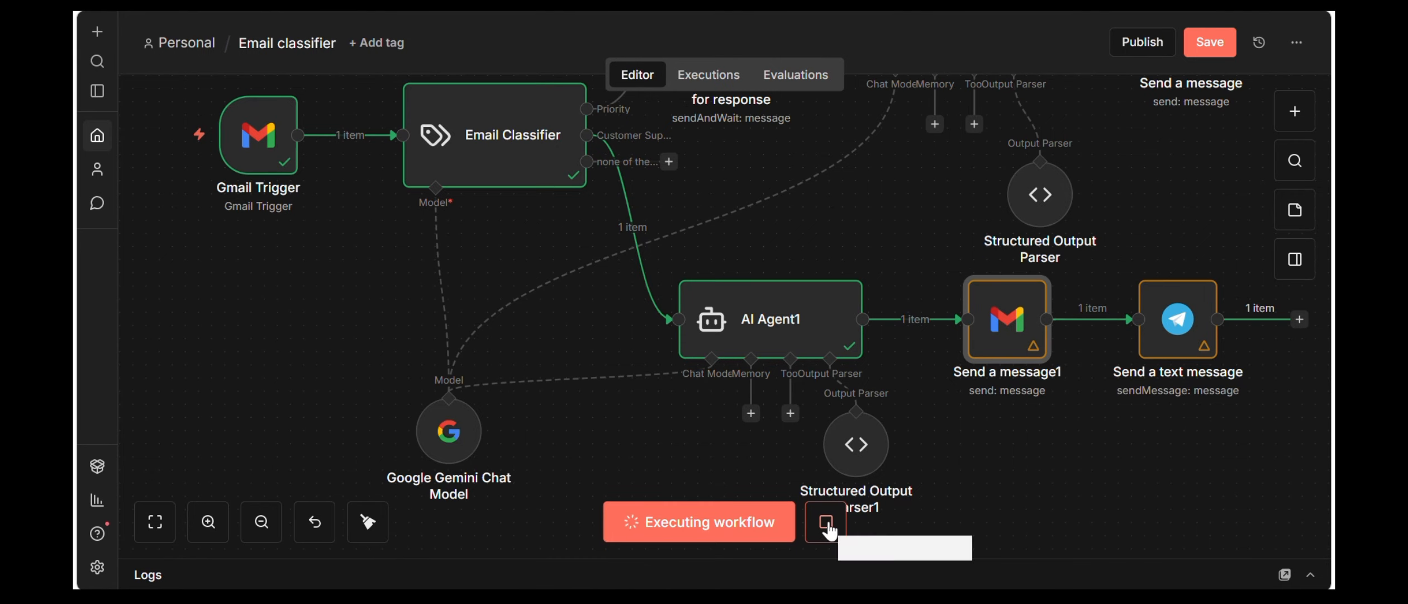
pyautogui.moveTo(999, 299)
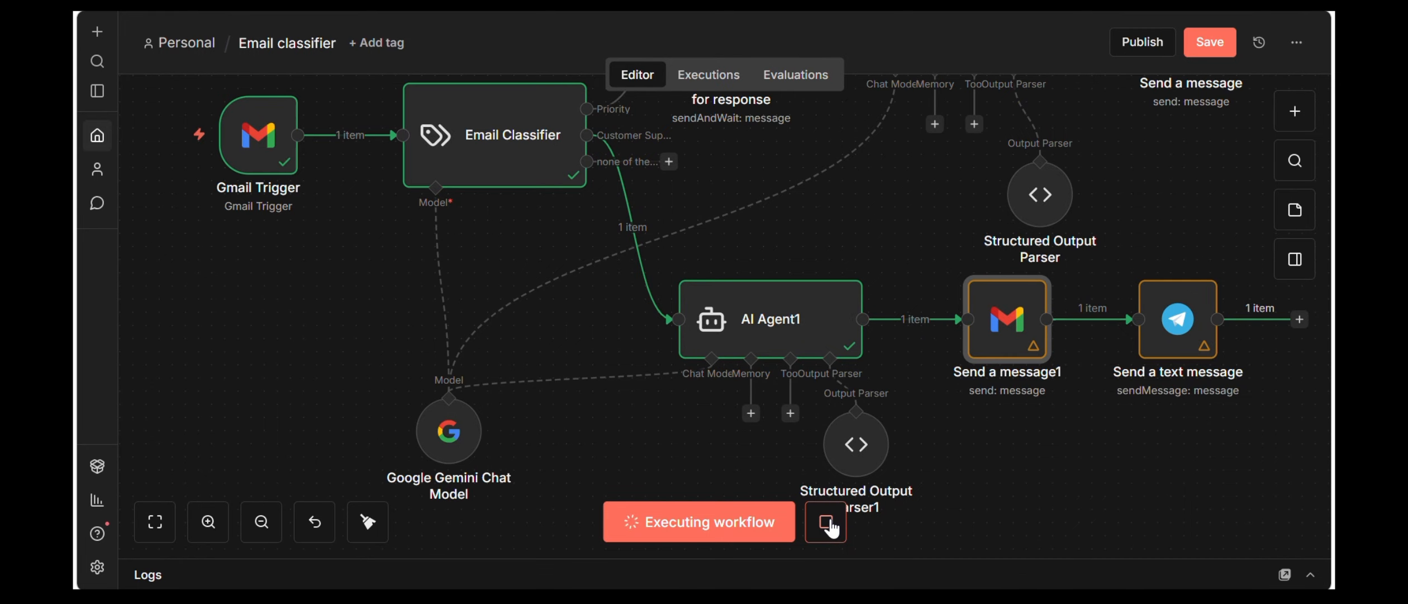
pyautogui.moveTo(988, 307)
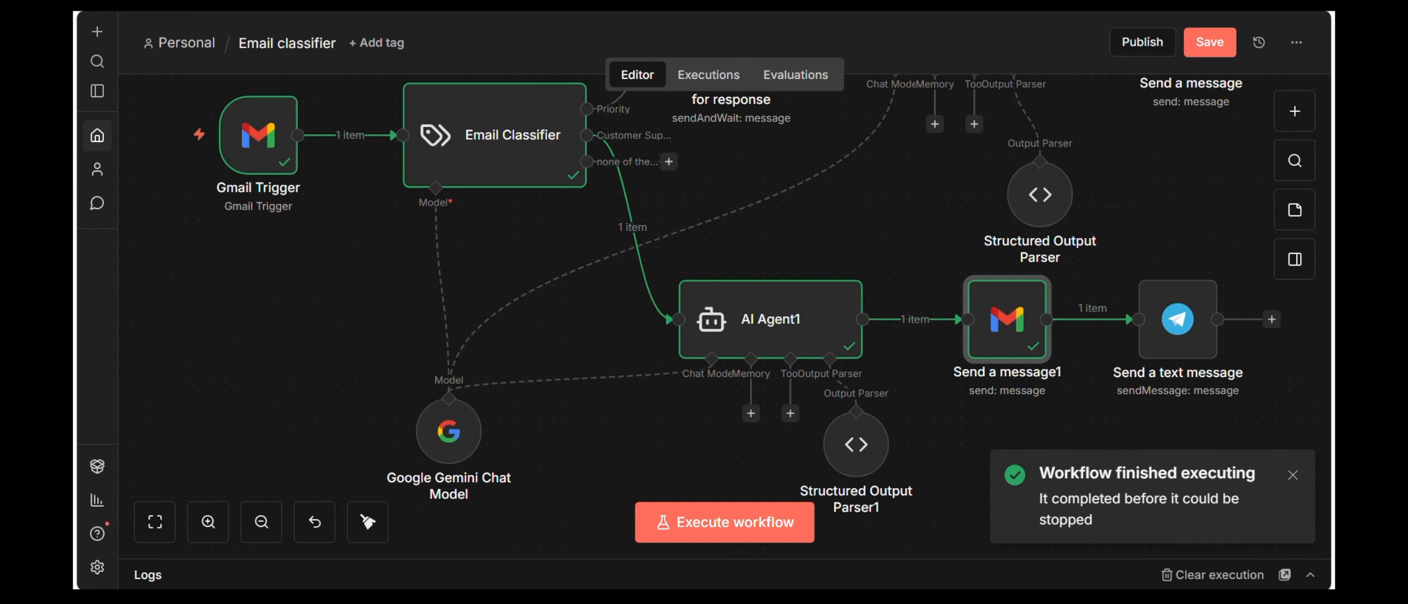
# - Open the newly received login-issue reply in the recipient's Gmail inbox and check its ending for attribution text
pyautogui.click(846, 500)
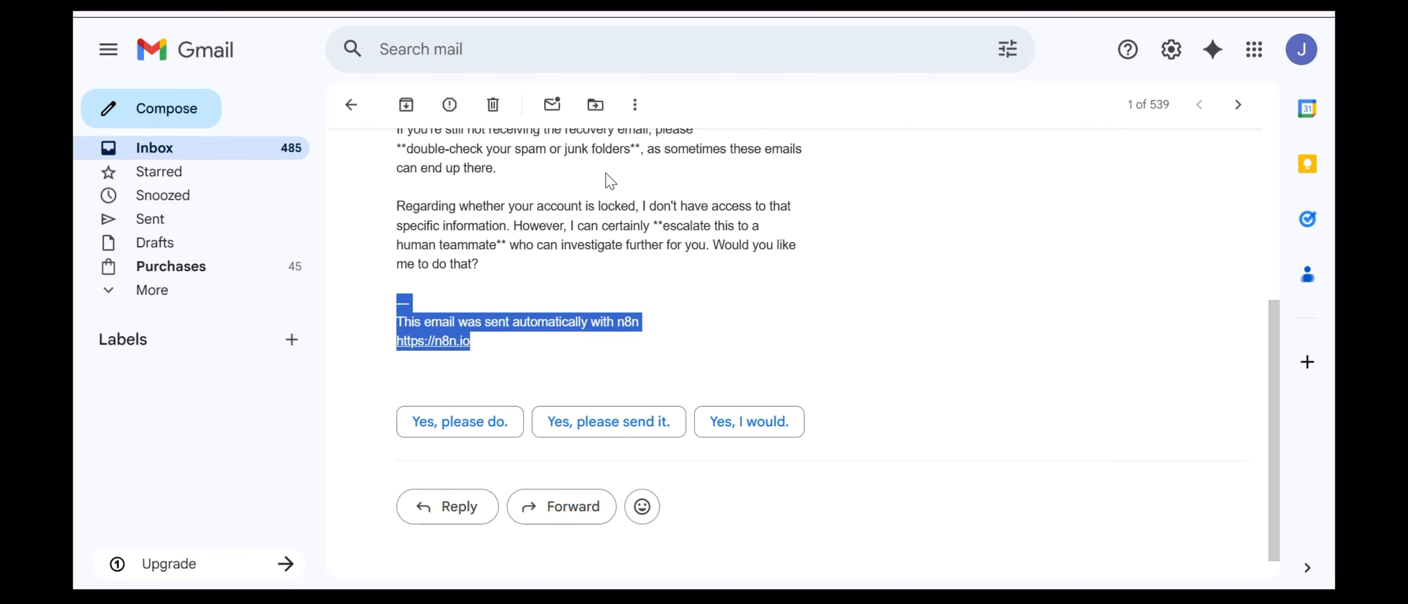
pyautogui.hotkey('alt', 'Left')
pyautogui.click(659, 408)
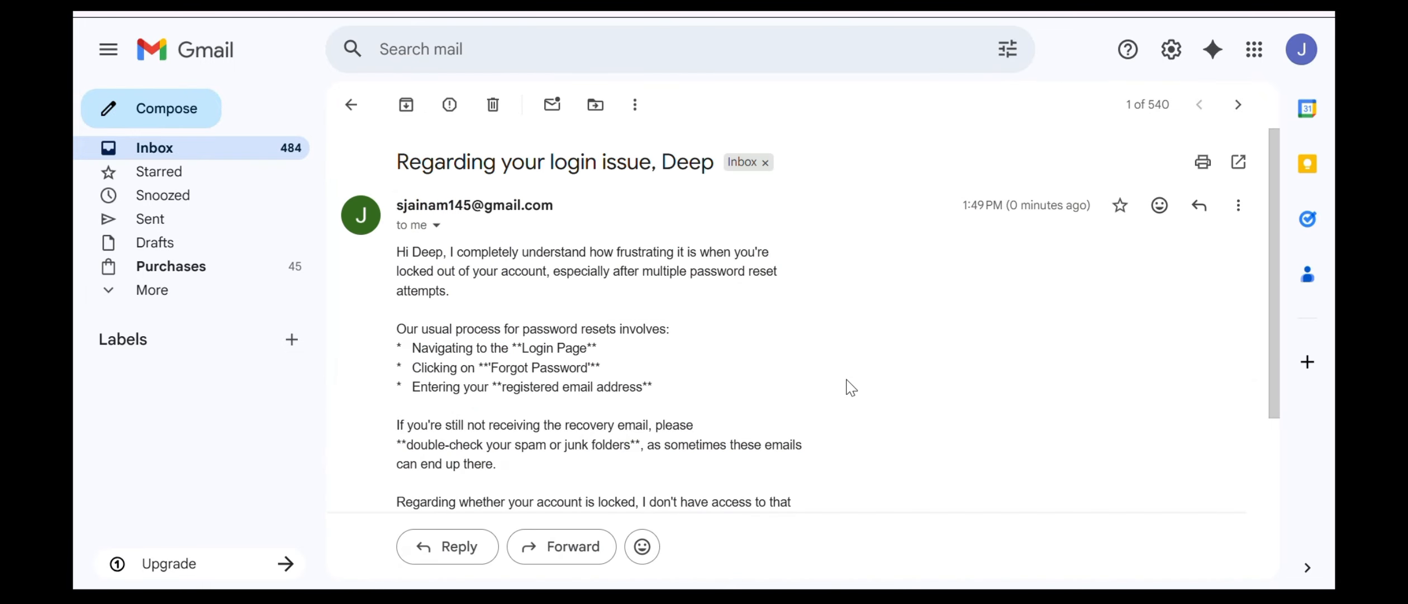
pyautogui.scroll(-3, 846, 386)
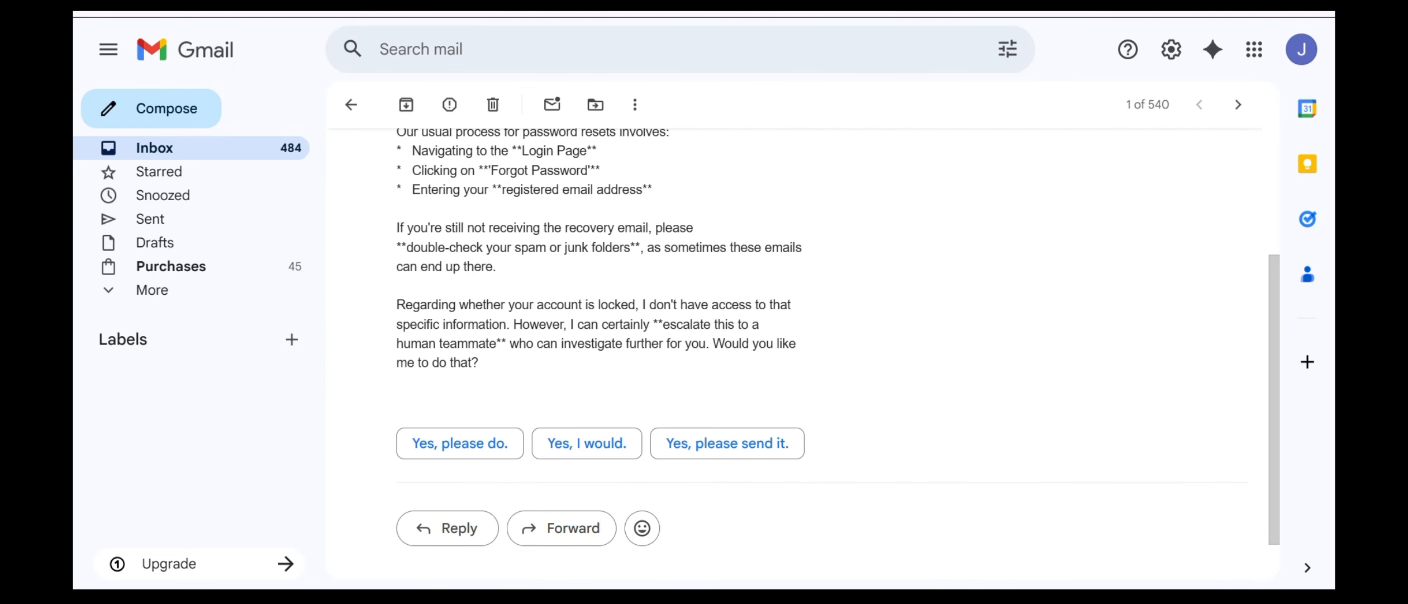
pyautogui.click(926, 597)
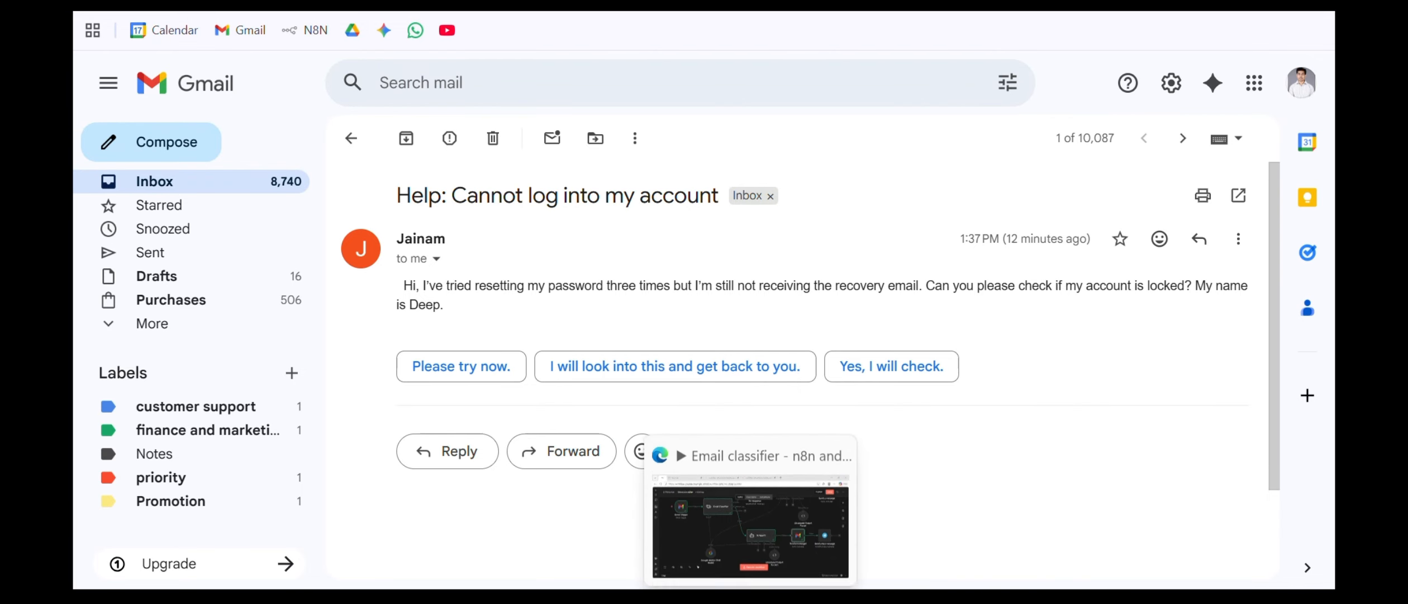
# - Execute Send a text message in n8n and check the newest summary in Telegram's uniBot chat for attribution text
pyautogui.click(750, 597)
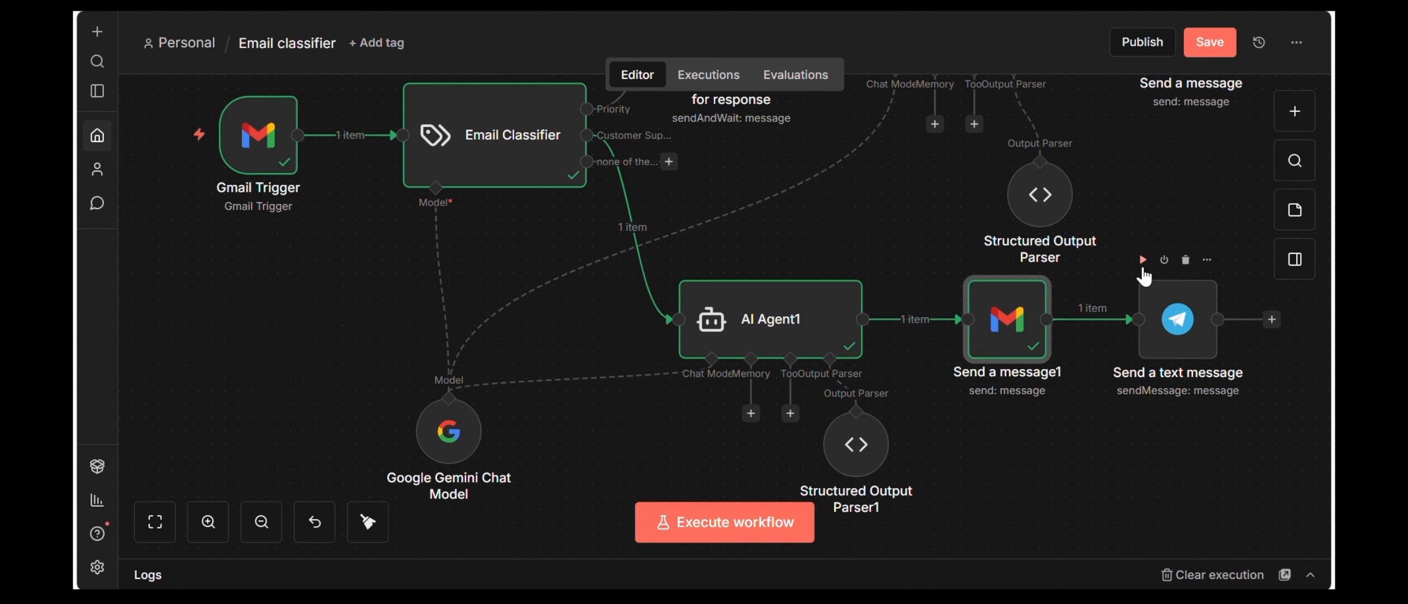
pyautogui.click(1143, 259)
pyautogui.moveTo(1177, 524)
pyautogui.click(1167, 543)
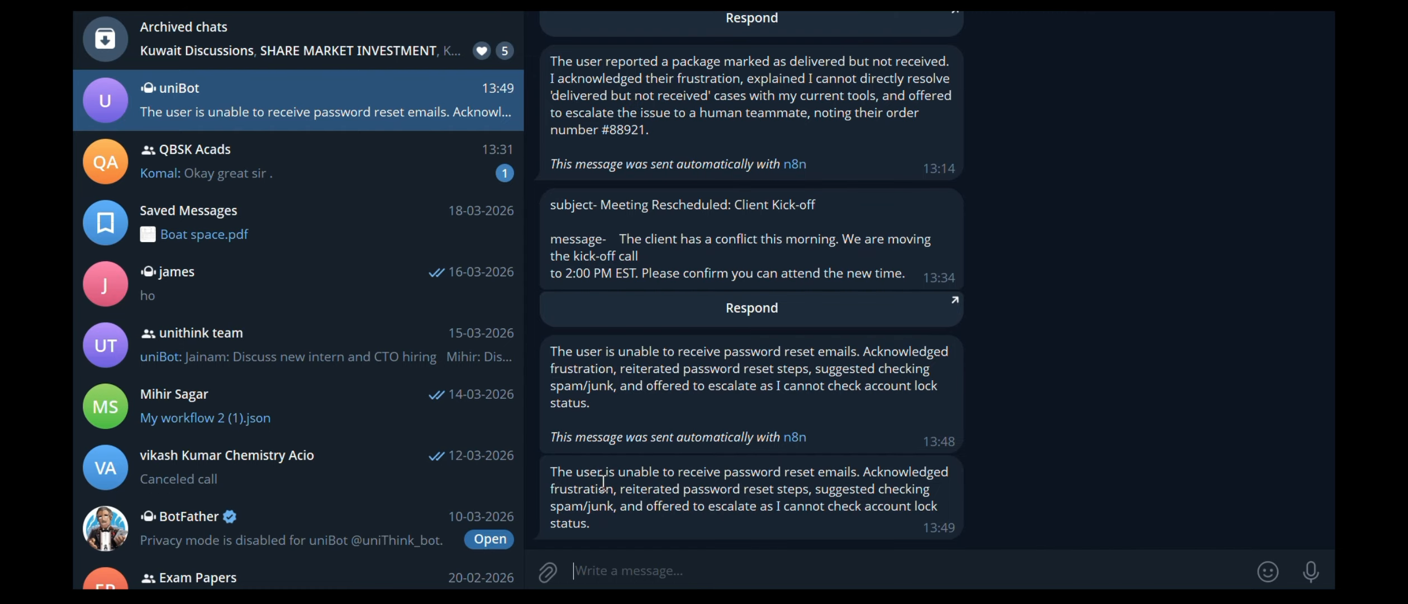
pyautogui.moveTo(615, 520); pyautogui.dragTo(556, 469)
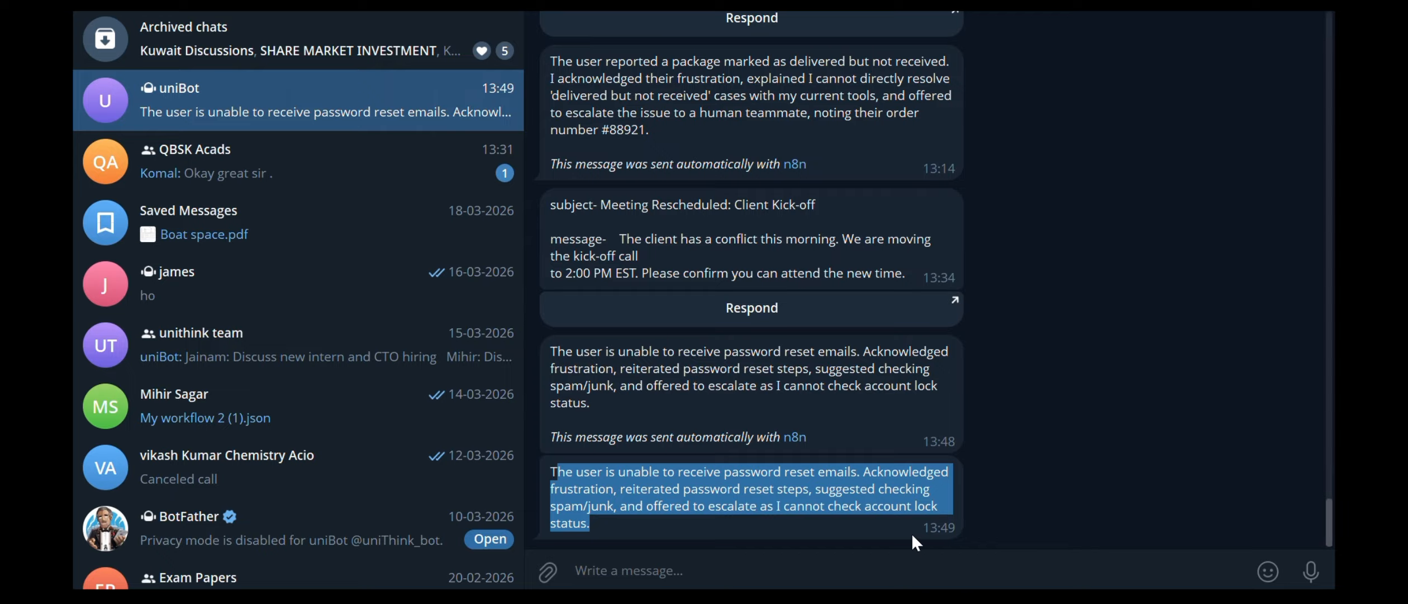
pyautogui.moveTo(910, 529)
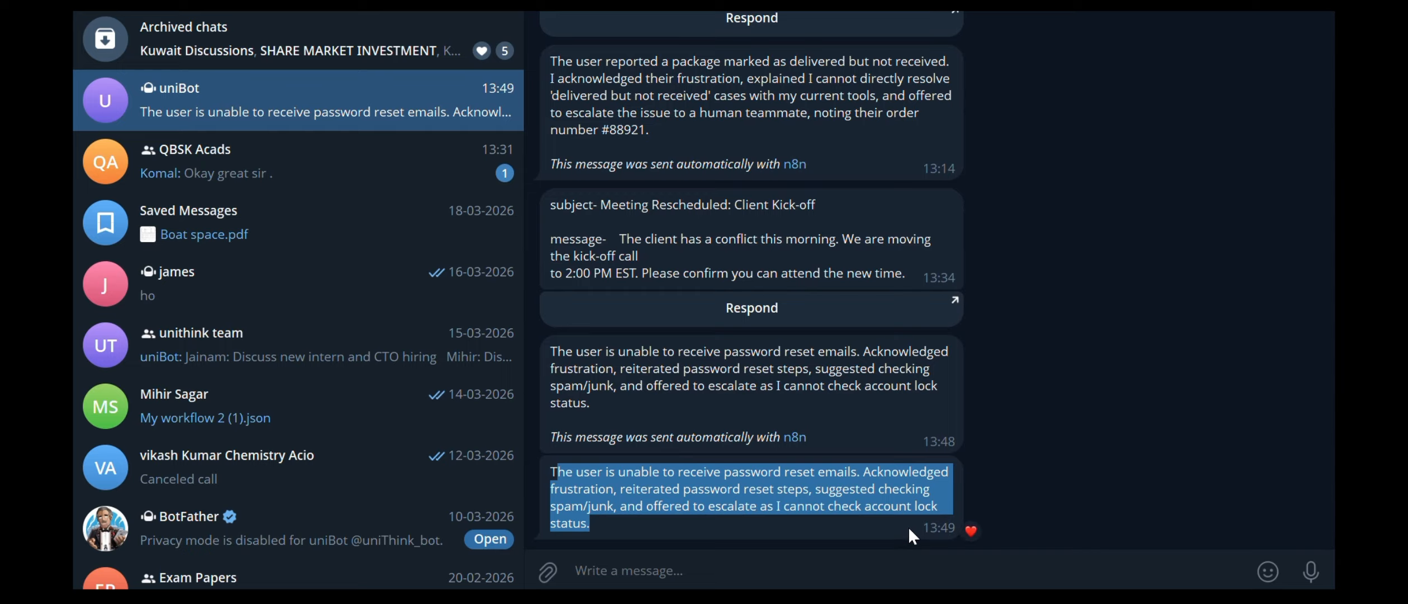